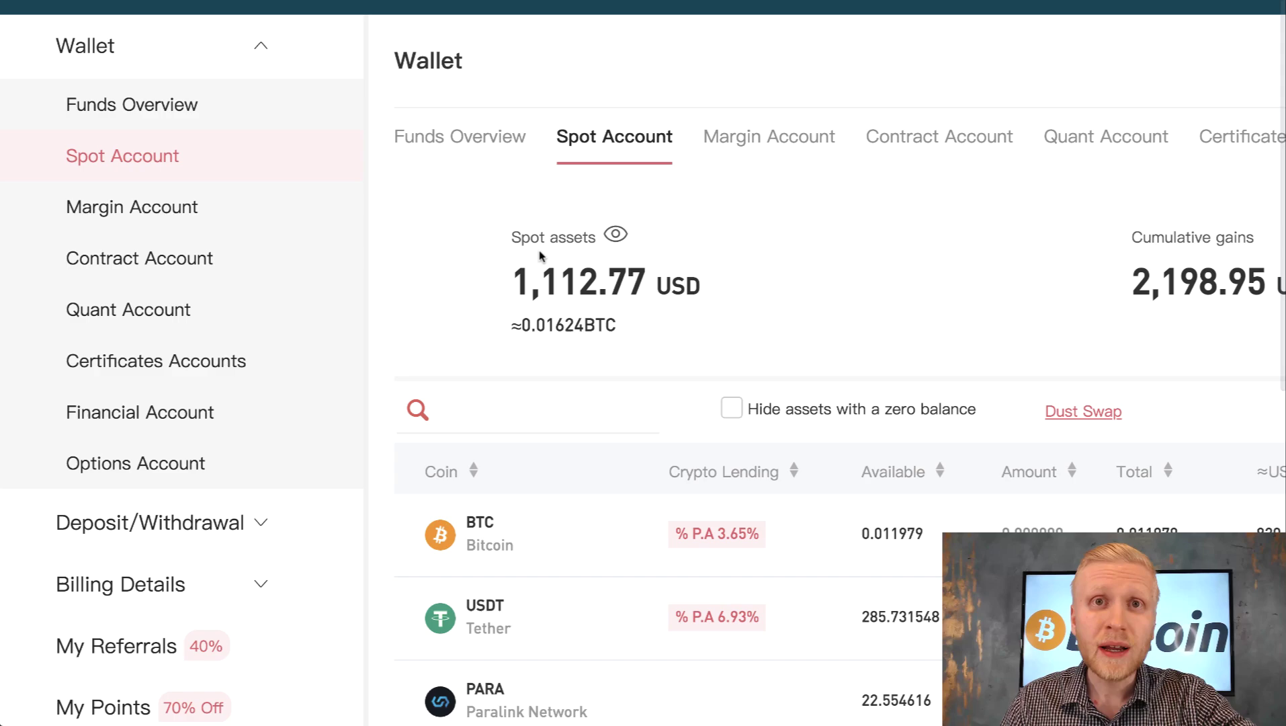
Open the wallet's Funds Overview on Gate.io
{"action": "left_click", "coordinate": [460, 136]}
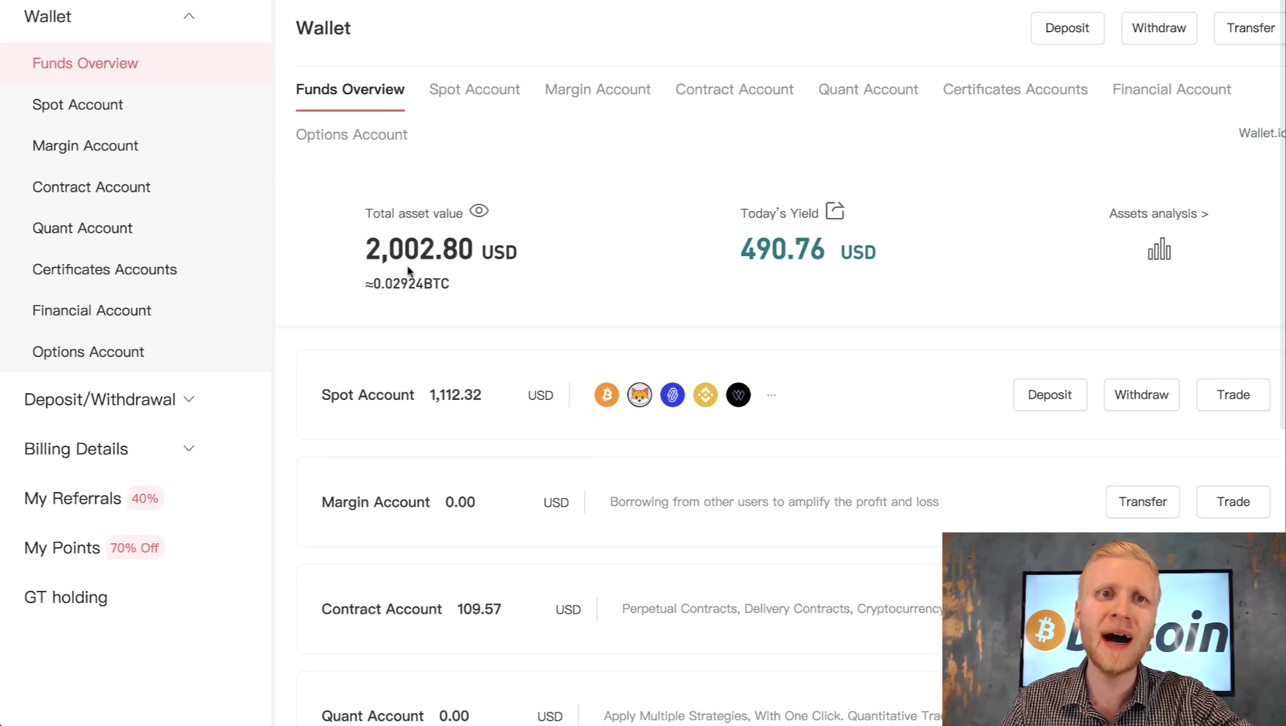
{"action": "mouse_move", "coordinate": [416, 41]}
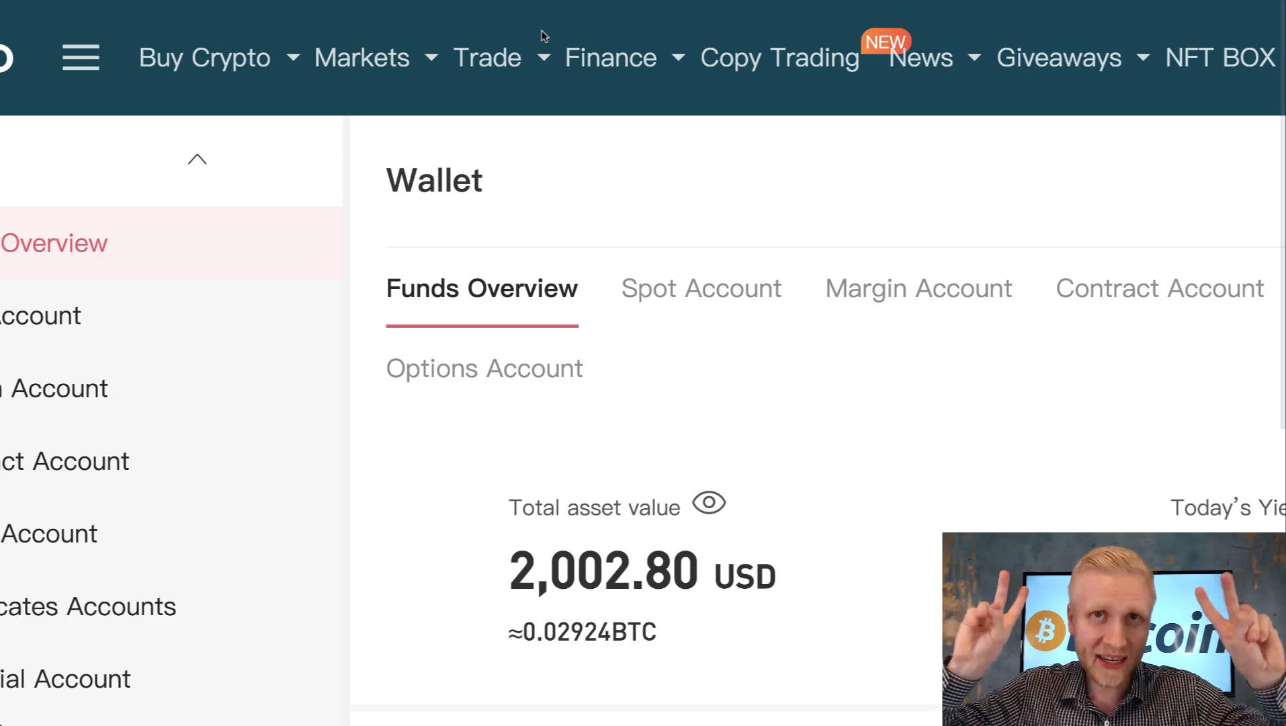
{"action": "mouse_move", "coordinate": [612, 58]}
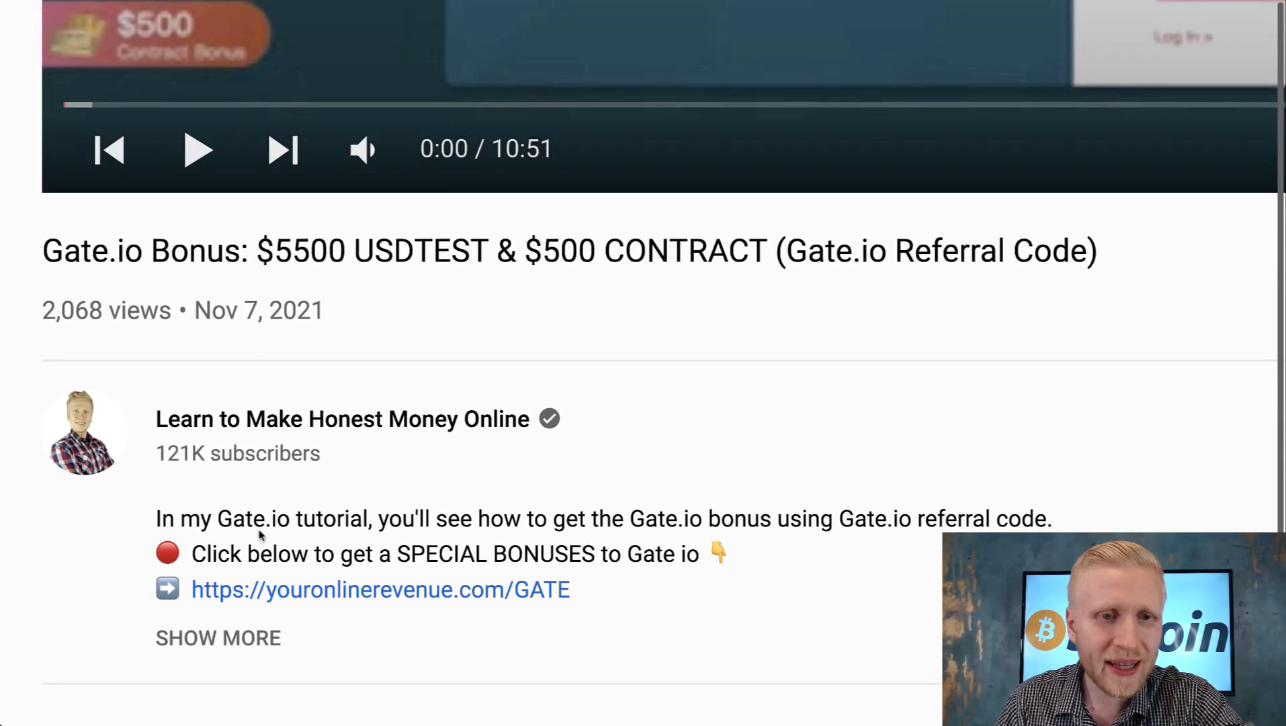
Examine the bonus link in the Gate.io Bonus video's description, and the new-user benefits and registration form on the Gate.io sign-up page
{"action": "scroll", "coordinate": [341, 589], "scroll_direction": "down", "scroll_amount": 1}
{"action": "mouse_move", "coordinate": [931, 695]}
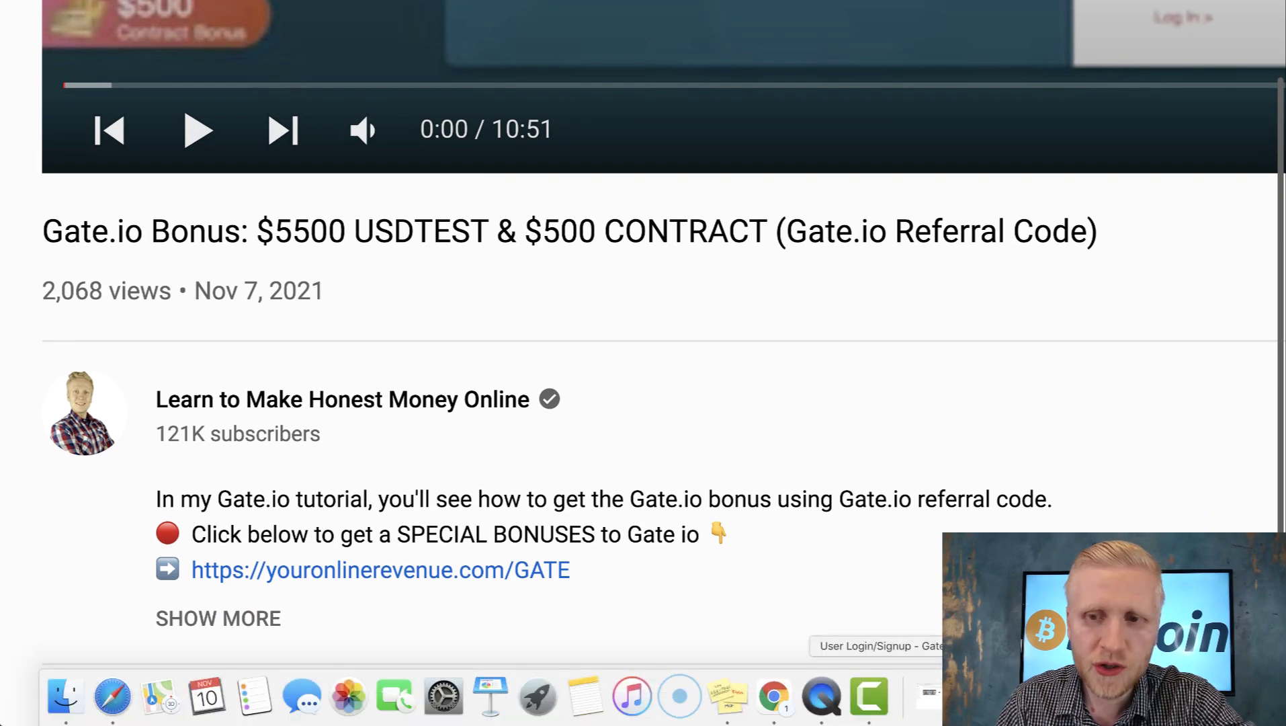
{"action": "left_click", "coordinate": [931, 695]}
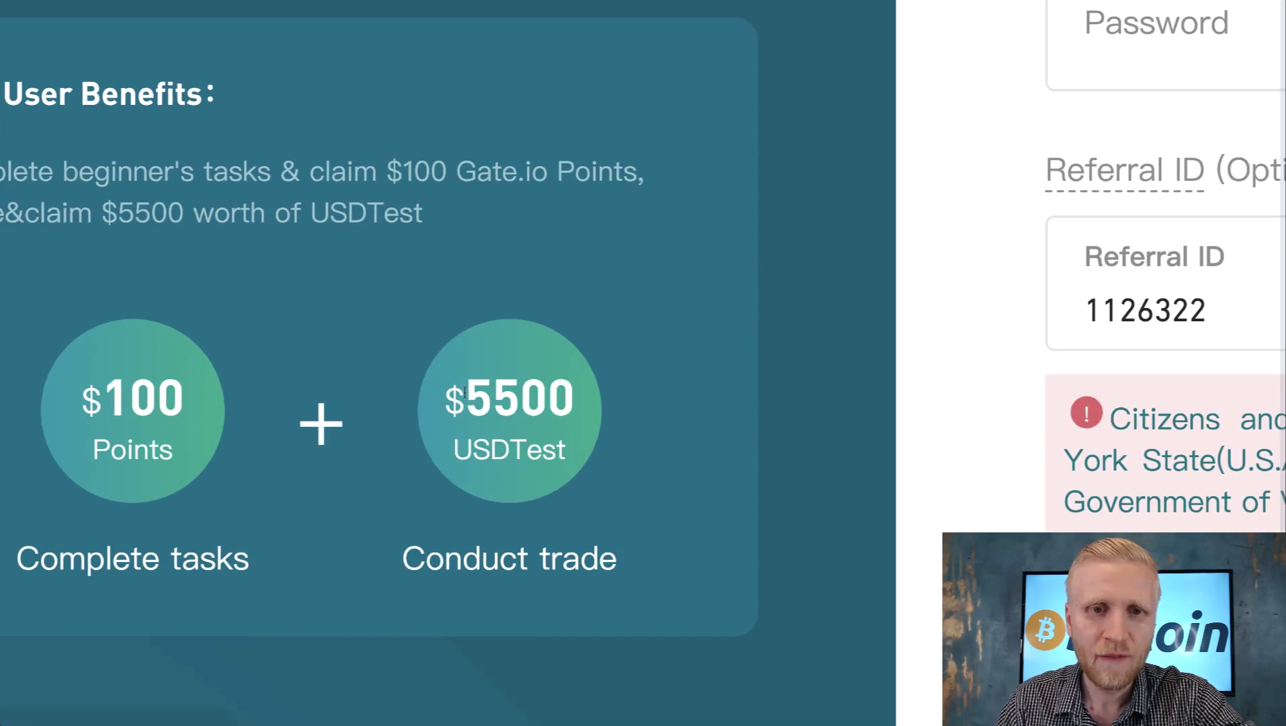
{"action": "left_click_drag", "start_coordinate": [476, 459], "coordinate": [544, 524]}
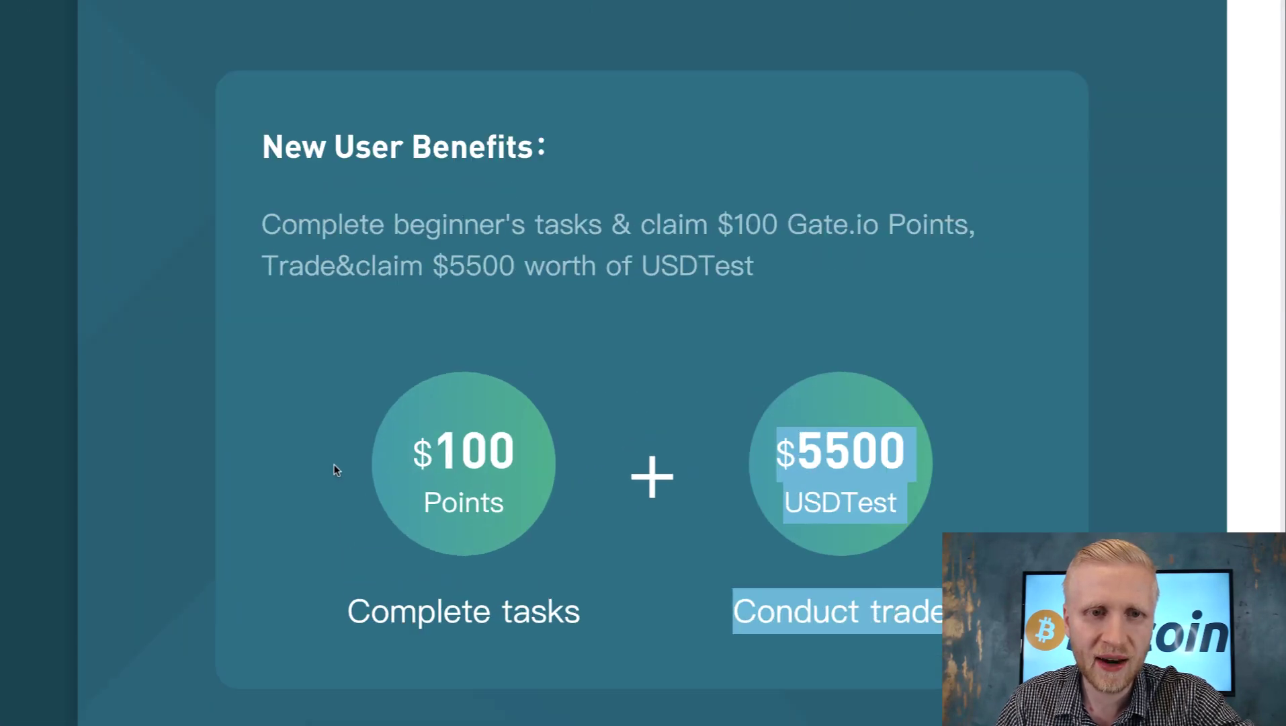
{"action": "left_click_drag", "start_coordinate": [33, 403], "coordinate": [206, 638]}
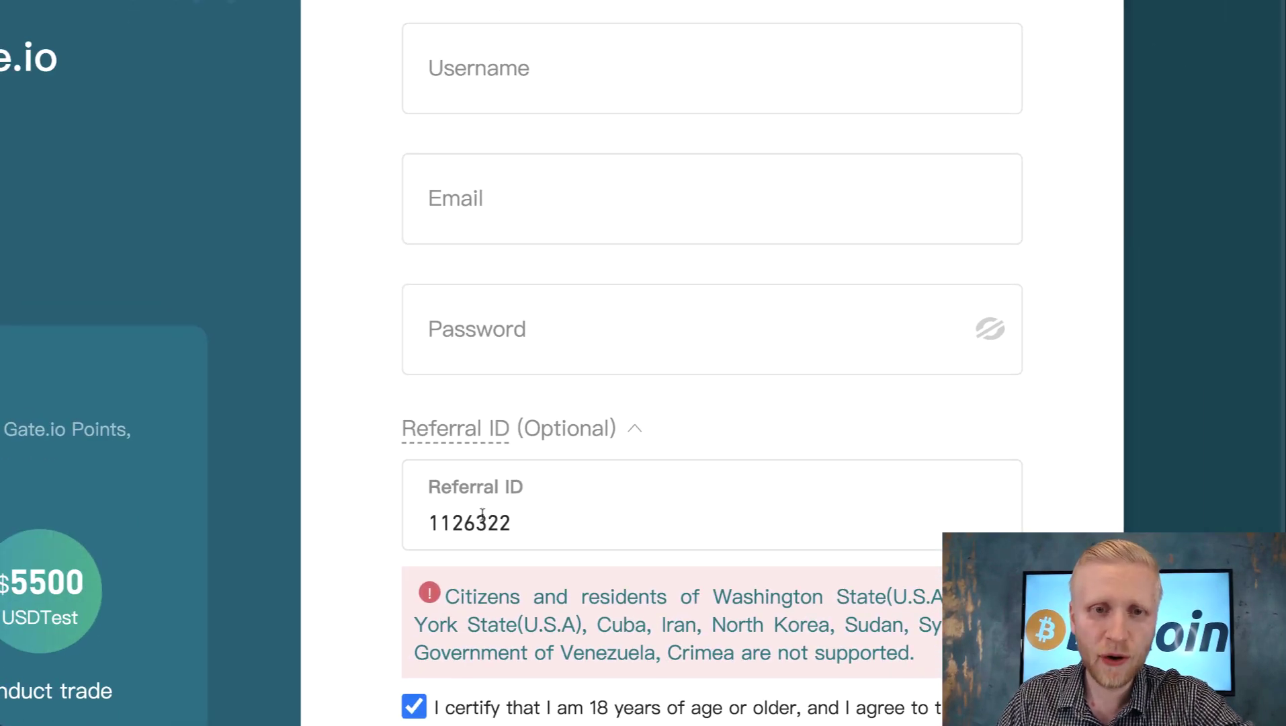
{"action": "scroll", "coordinate": [482, 514], "scroll_direction": "down", "scroll_amount": 3}
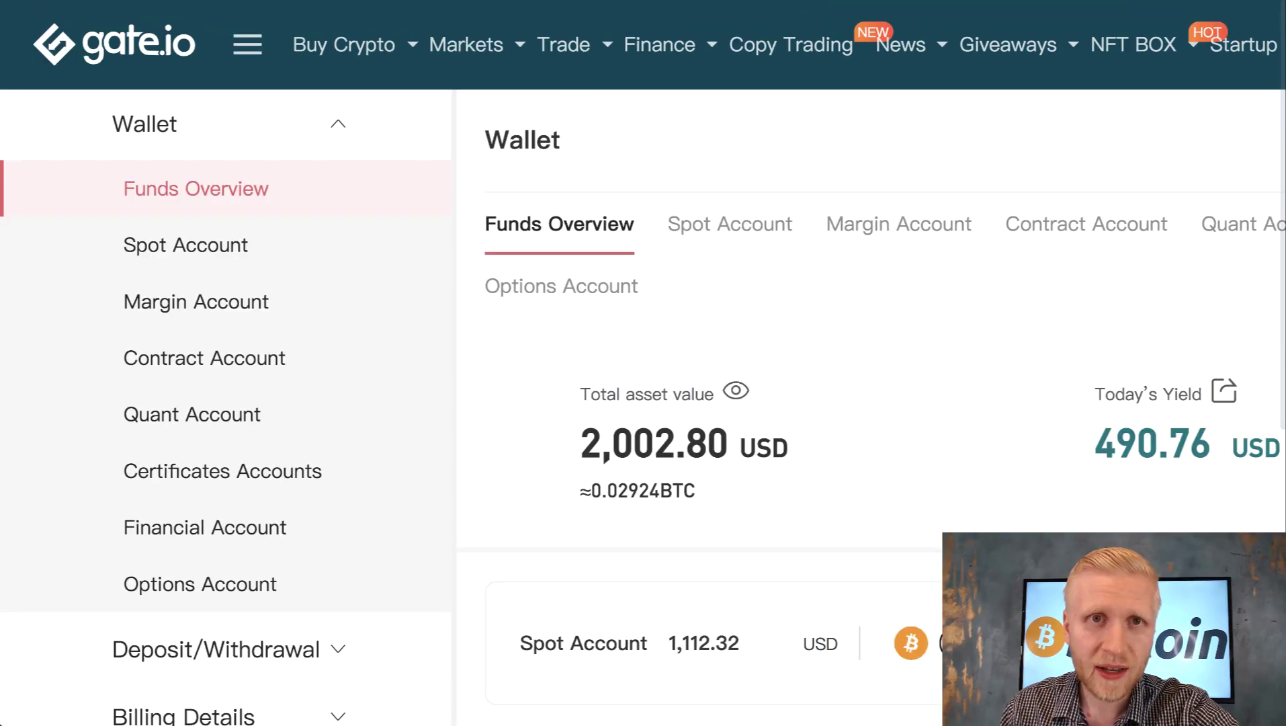
Examine the Perpetual and Delivery options among Gate.io's derivative trading products
{"action": "mouse_move", "coordinate": [552, 51]}
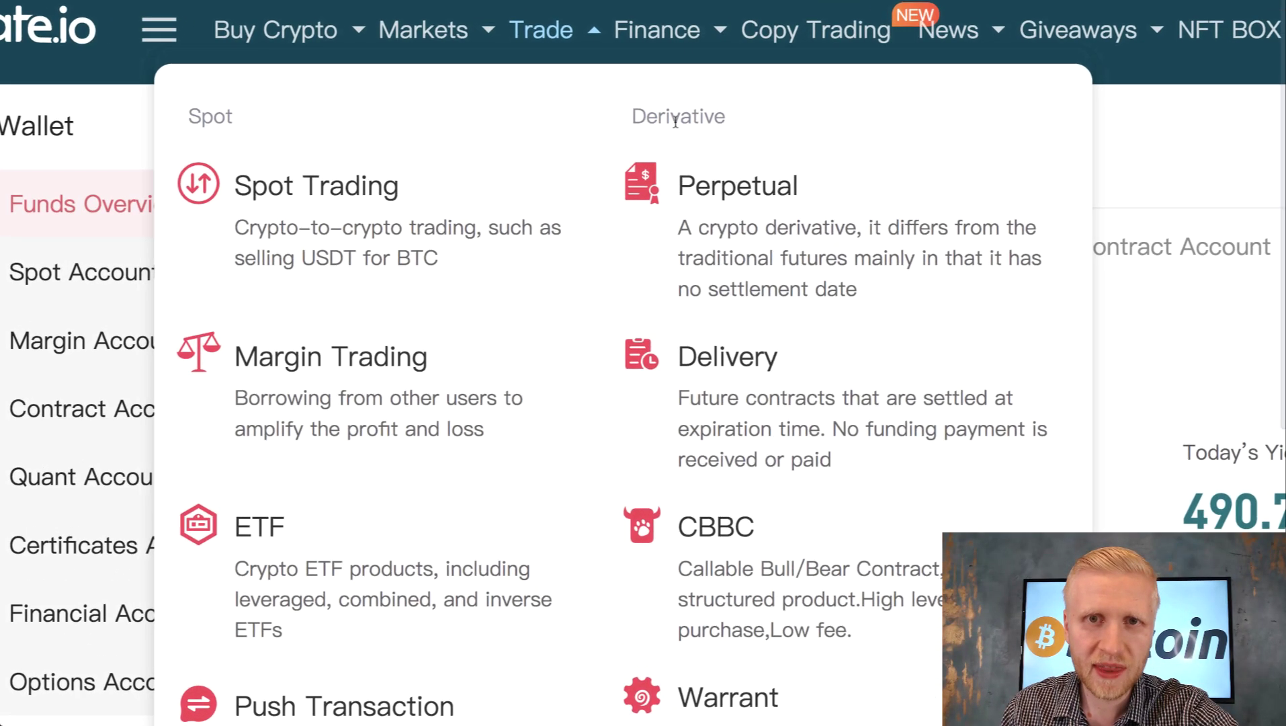
{"action": "mouse_move", "coordinate": [760, 409]}
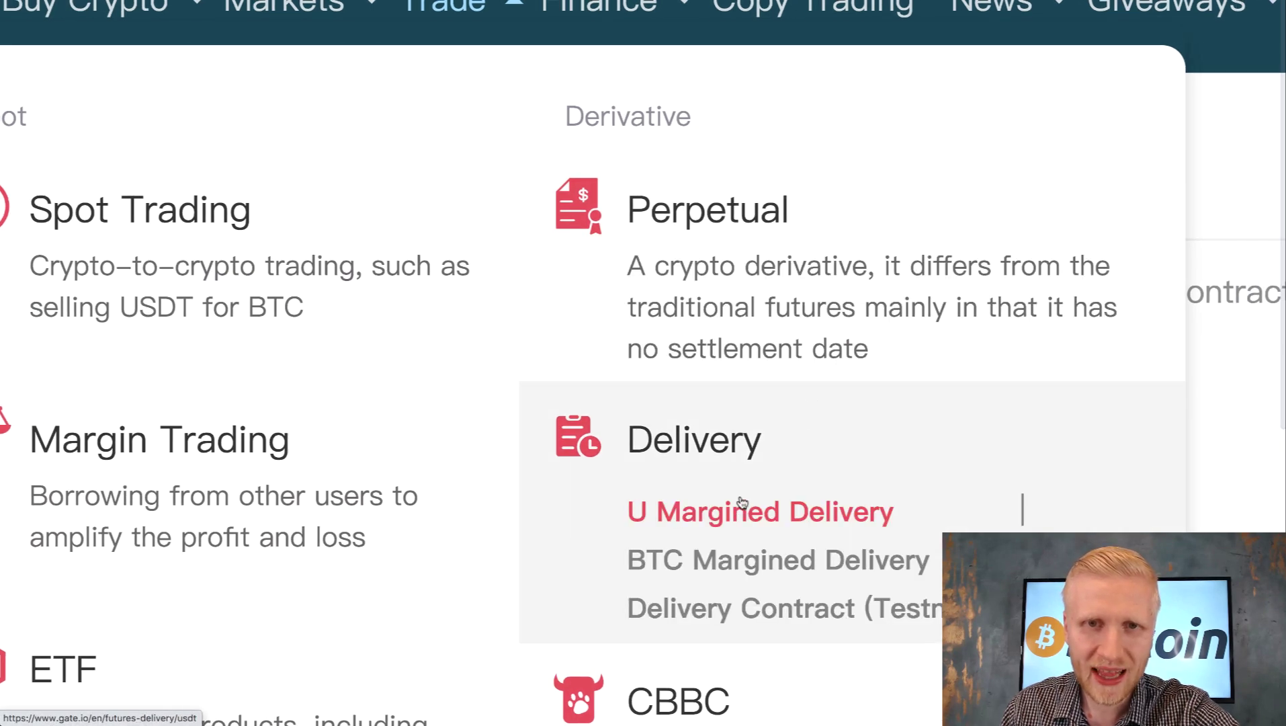
{"action": "mouse_move", "coordinate": [739, 209]}
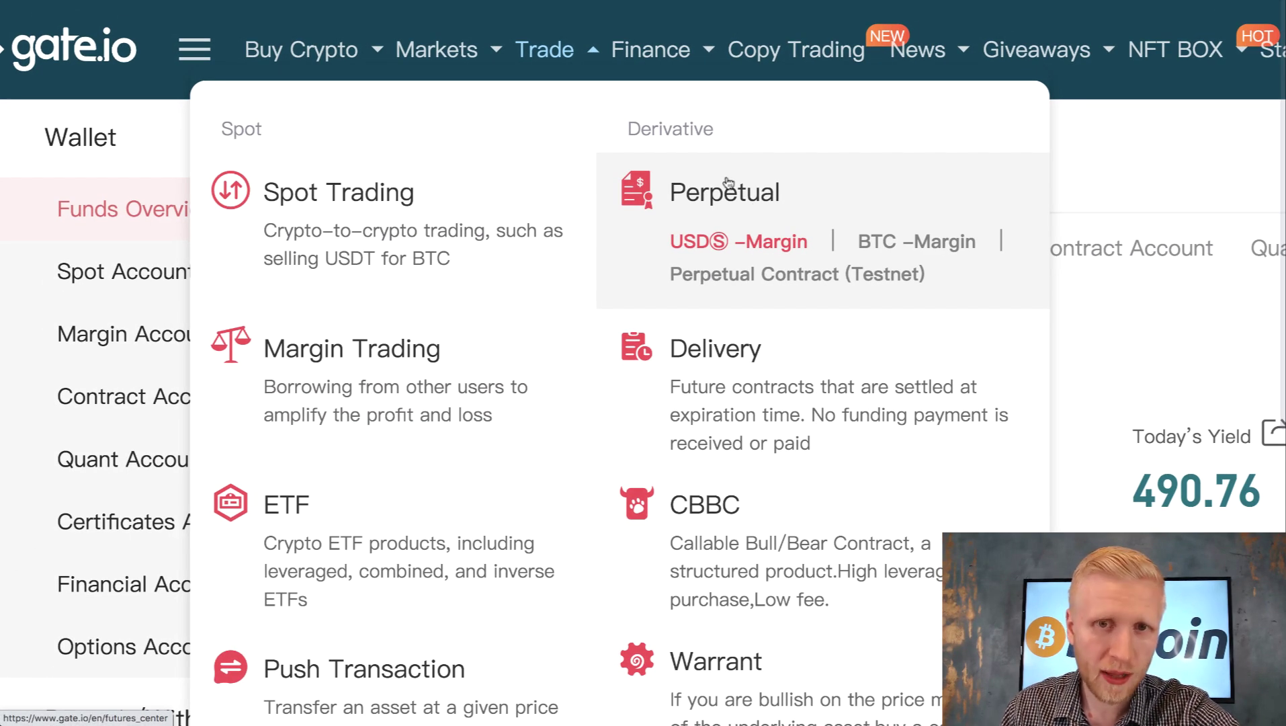
{"action": "mouse_move", "coordinate": [793, 417]}
{"action": "mouse_move", "coordinate": [749, 223]}
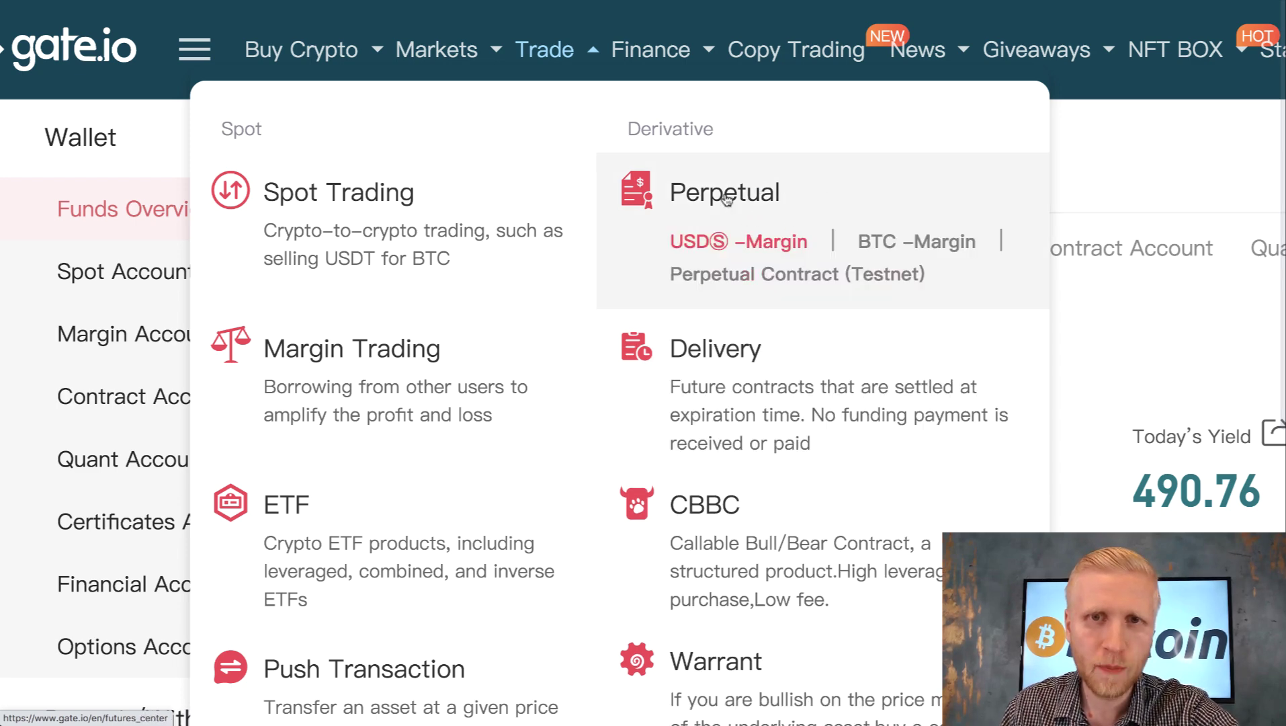
{"action": "scroll", "coordinate": [817, 246], "scroll_direction": "right", "scroll_amount": 2}
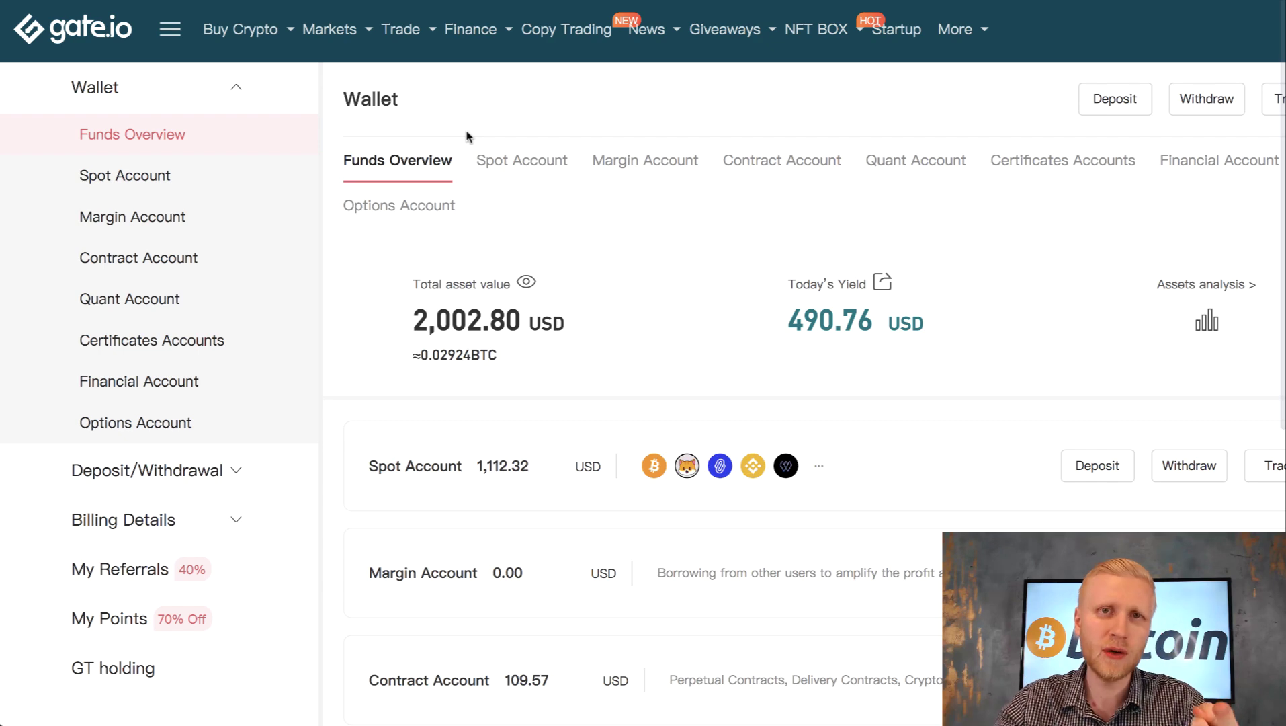
Search the EARN MONEY ON GATE.IO playlist page on YouTube for "depo" to locate the deposit tutorial
{"action": "mouse_move", "coordinate": [471, 722]}
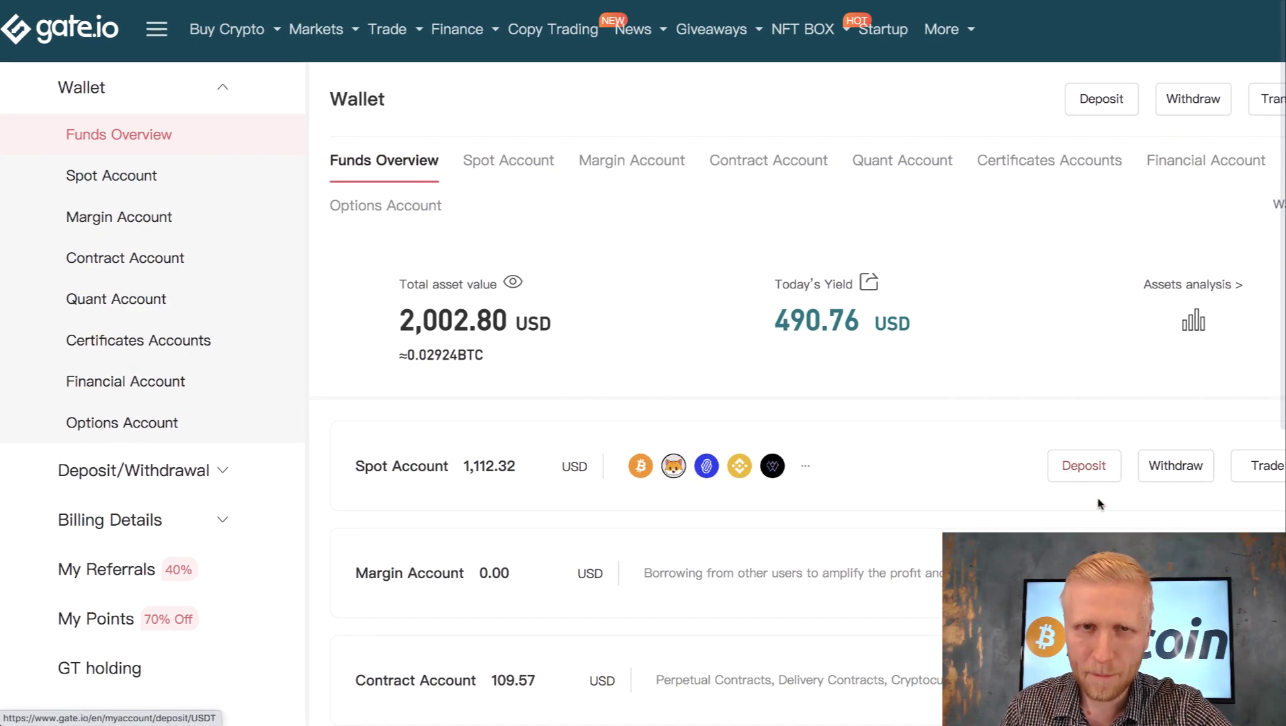
{"action": "mouse_move", "coordinate": [228, 33]}
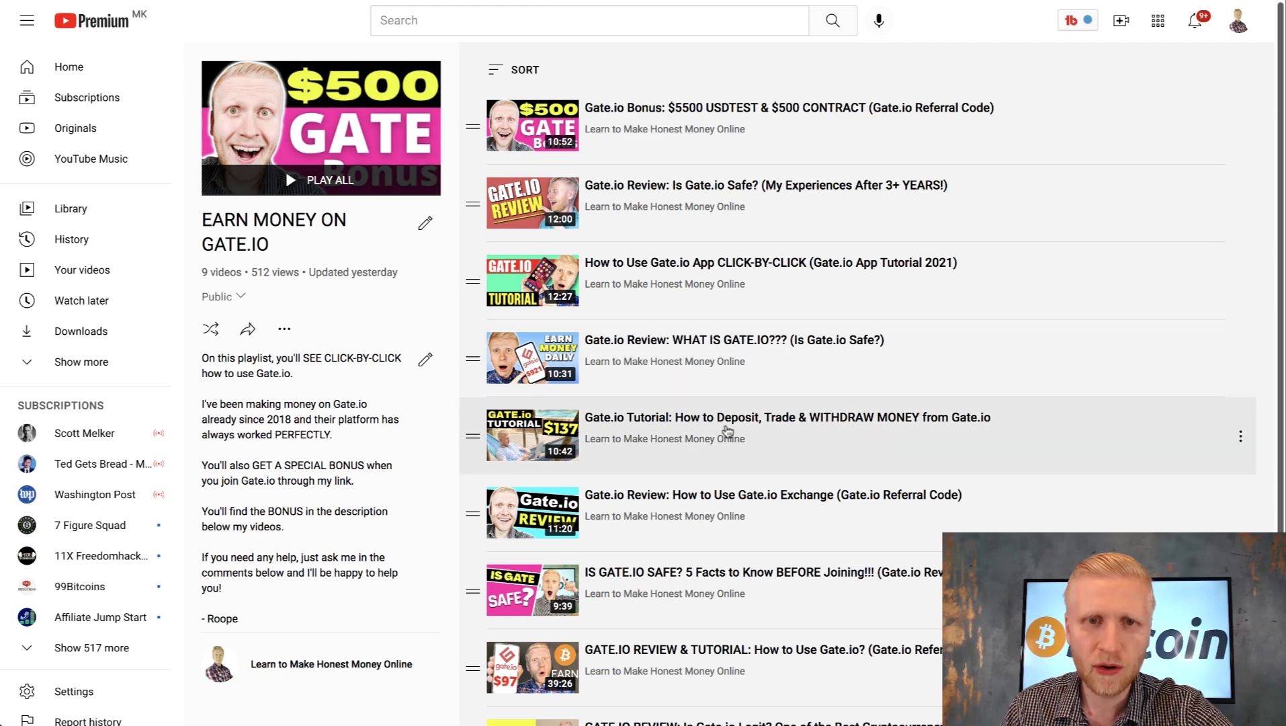
{"action": "key", "text": "ctrl+f"}
{"action": "type", "text": "depo"}
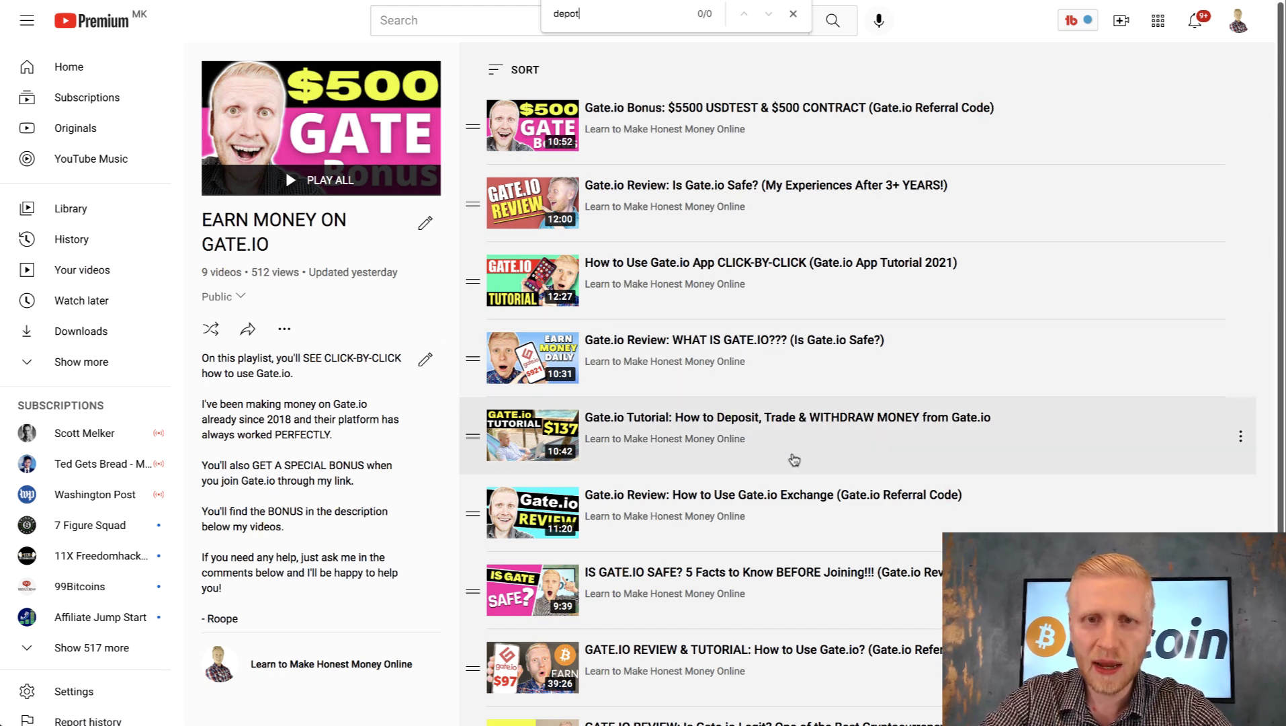
{"action": "scroll", "coordinate": [794, 459], "scroll_direction": "up", "scroll_amount": 5}
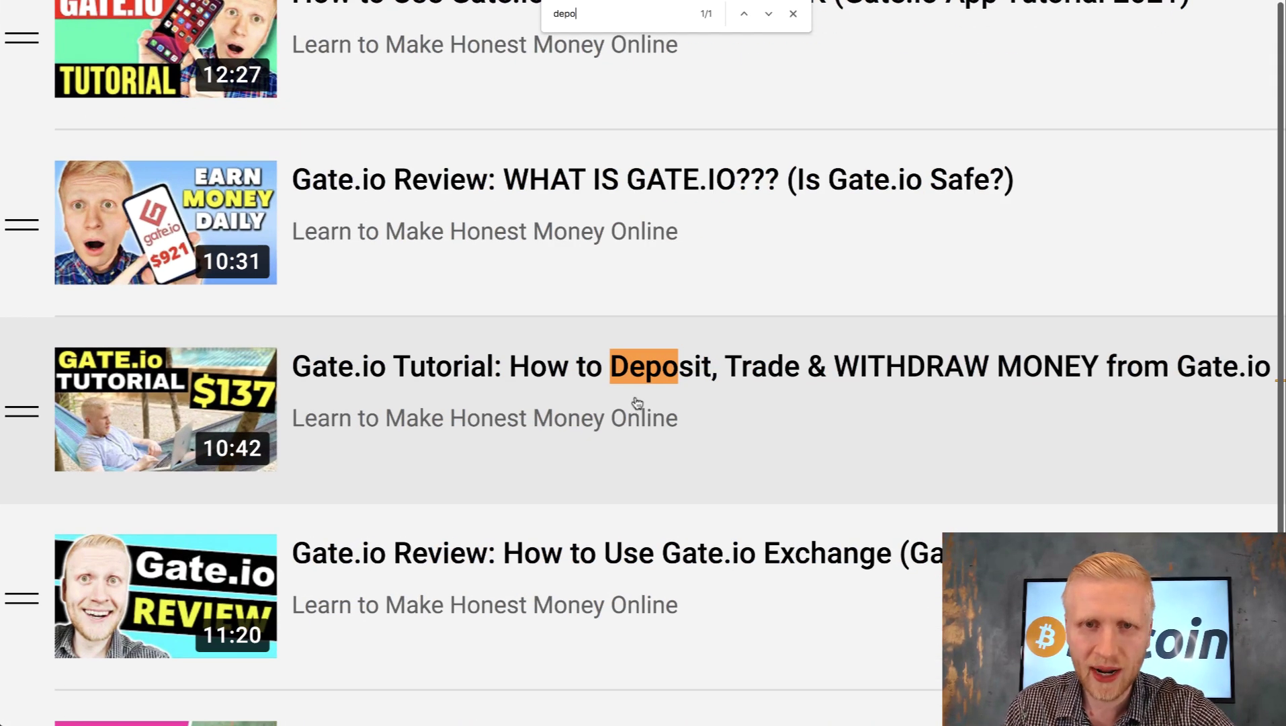
{"action": "scroll", "coordinate": [637, 402], "scroll_direction": "down", "scroll_amount": 5}
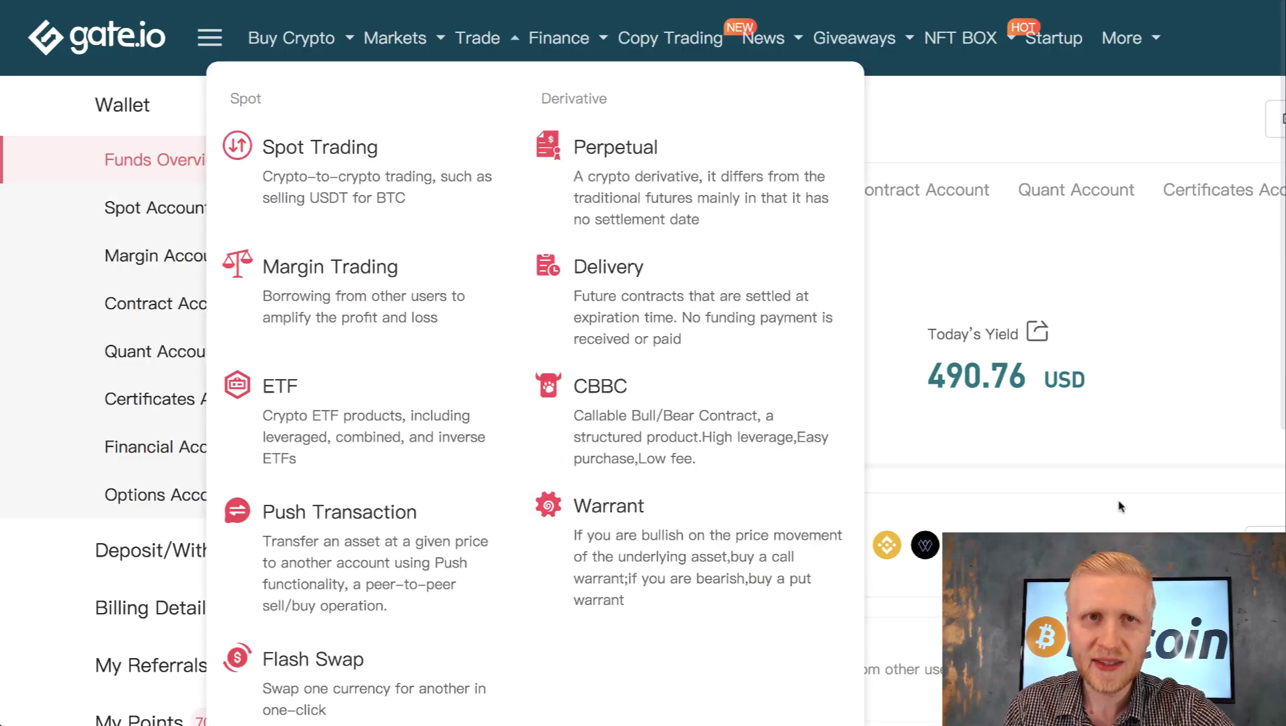
Open the BTC-Margin perpetual contract trading page from the Gate.io wallet
{"action": "scroll", "coordinate": [739, 403], "scroll_direction": "right", "scroll_amount": 3}
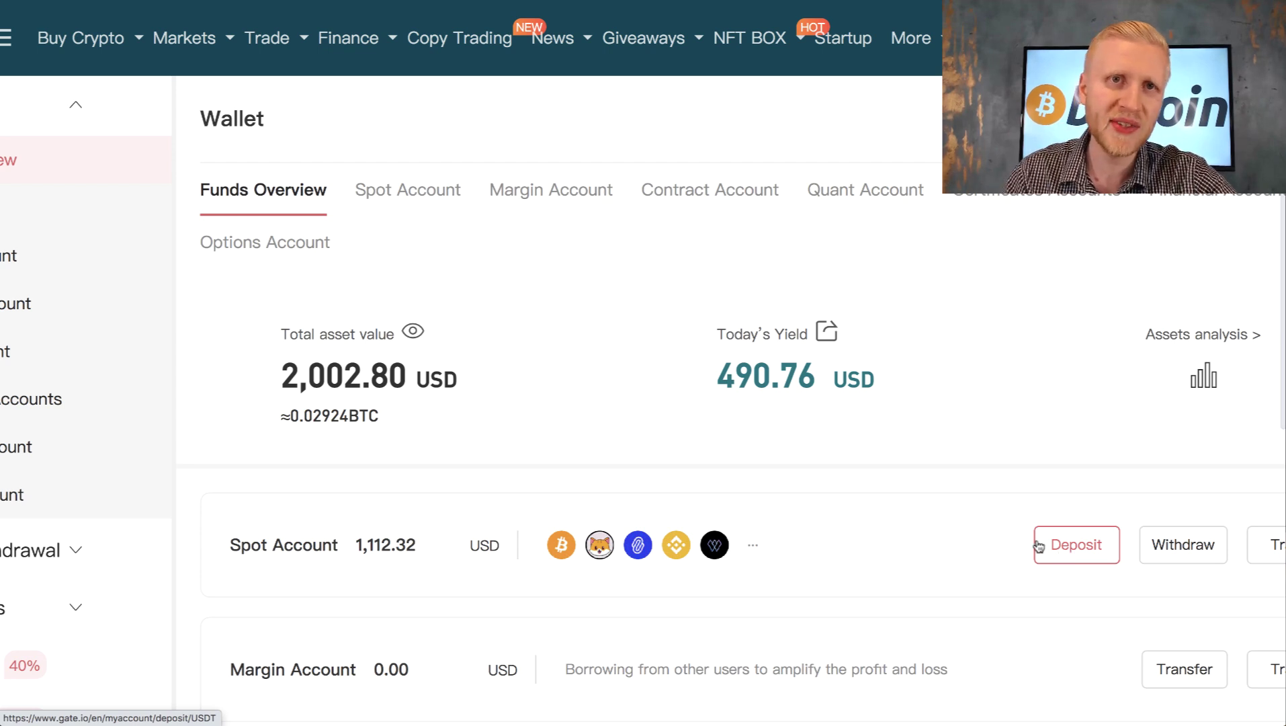
{"action": "scroll", "coordinate": [718, 264], "scroll_direction": "left", "scroll_amount": 2}
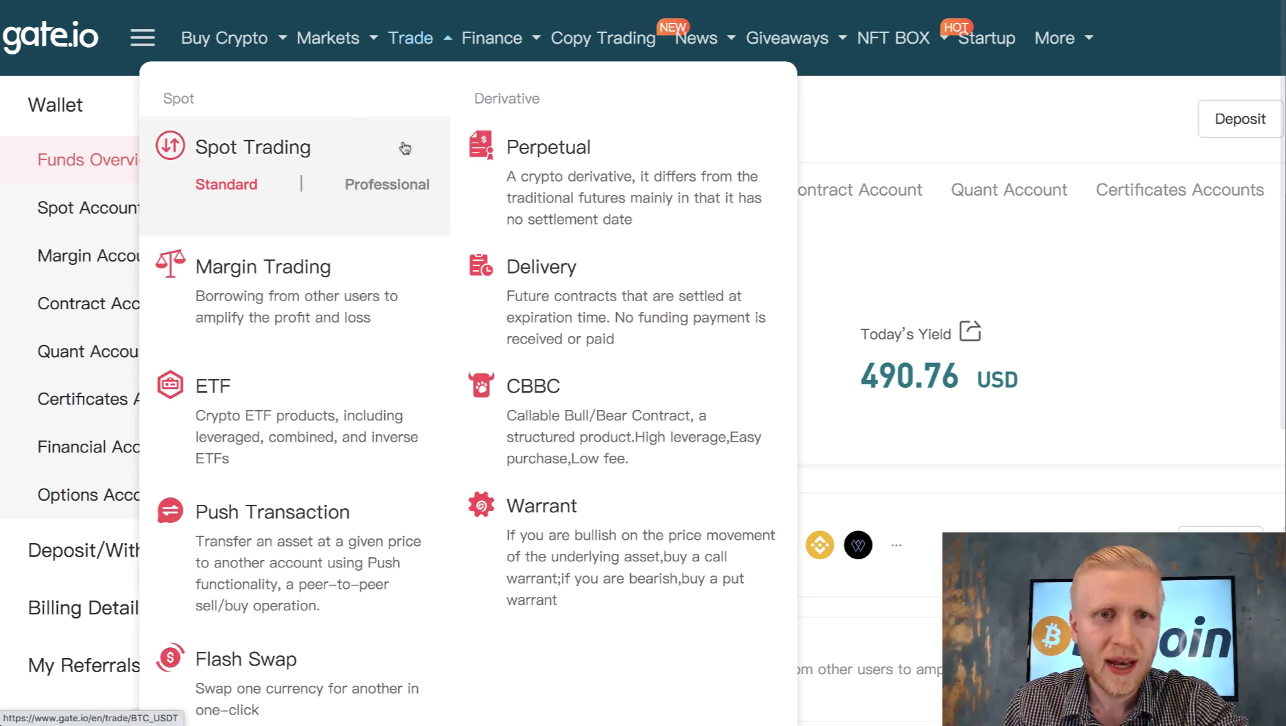
{"action": "mouse_move", "coordinate": [410, 37]}
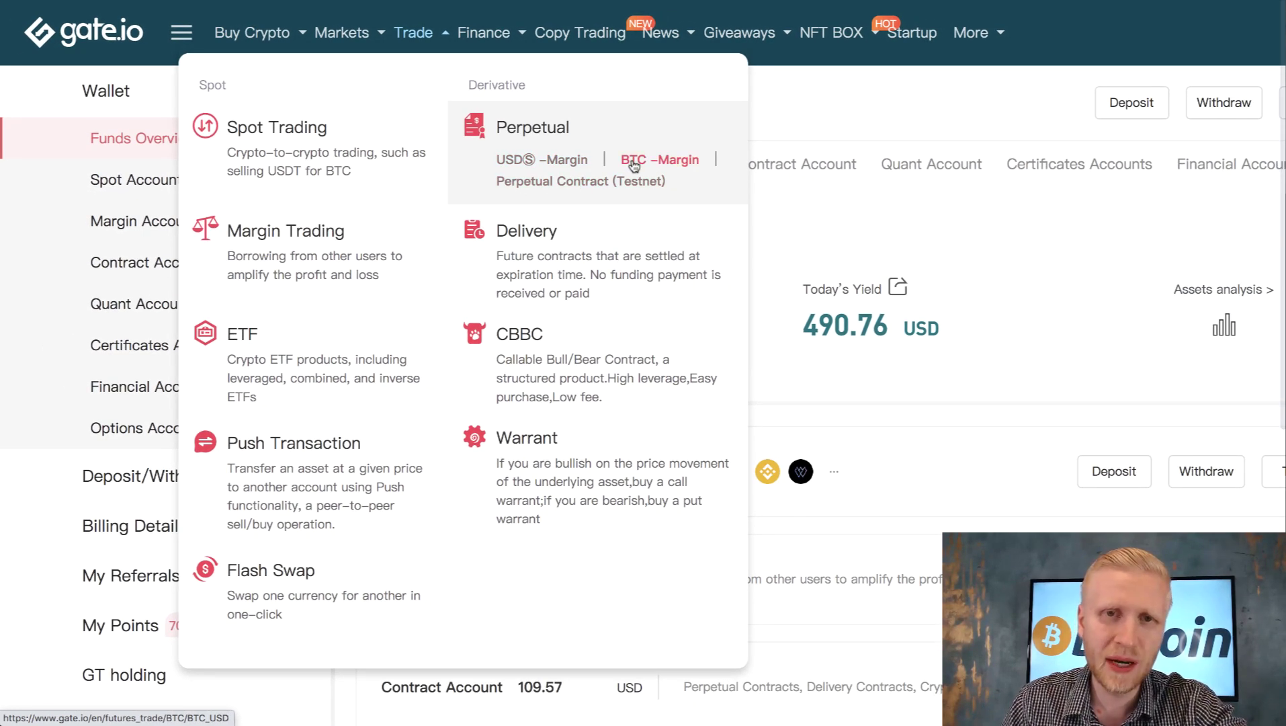
{"action": "left_click", "coordinate": [645, 164]}
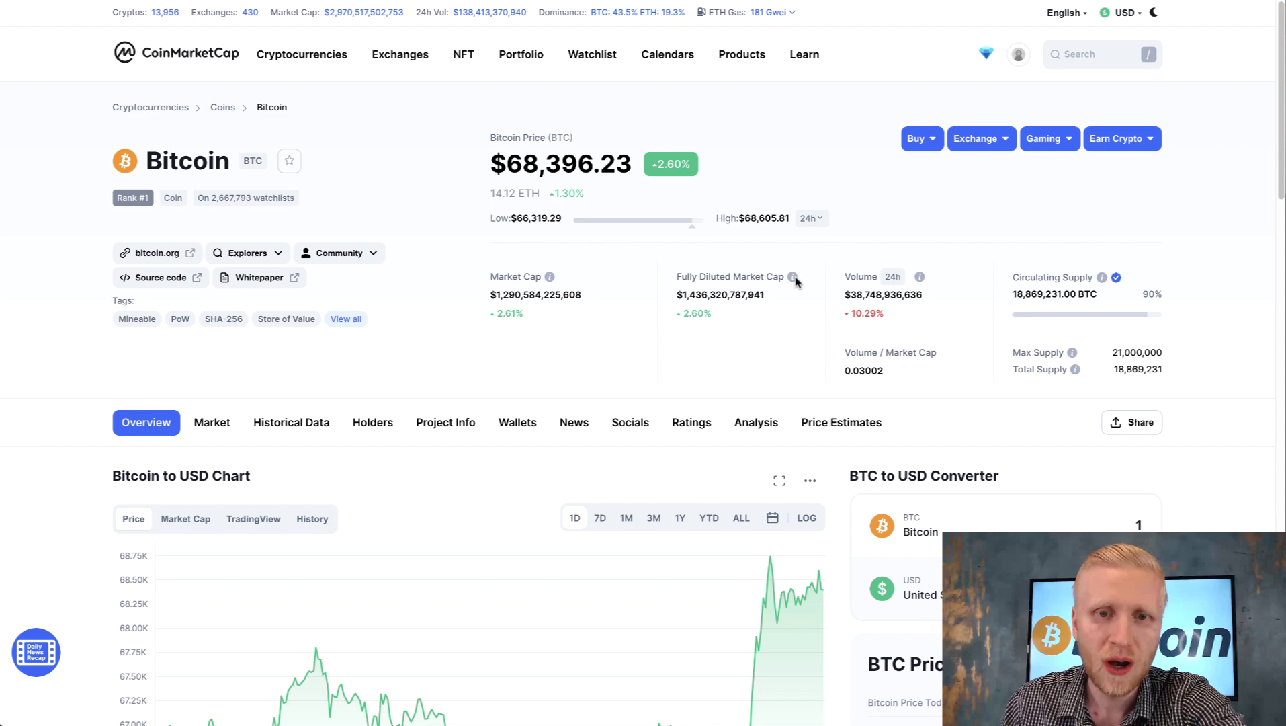
Examine the one-day Bitcoin to USD price chart on CoinMarketCap
{"action": "scroll", "coordinate": [795, 280], "scroll_direction": "down", "scroll_amount": 4}
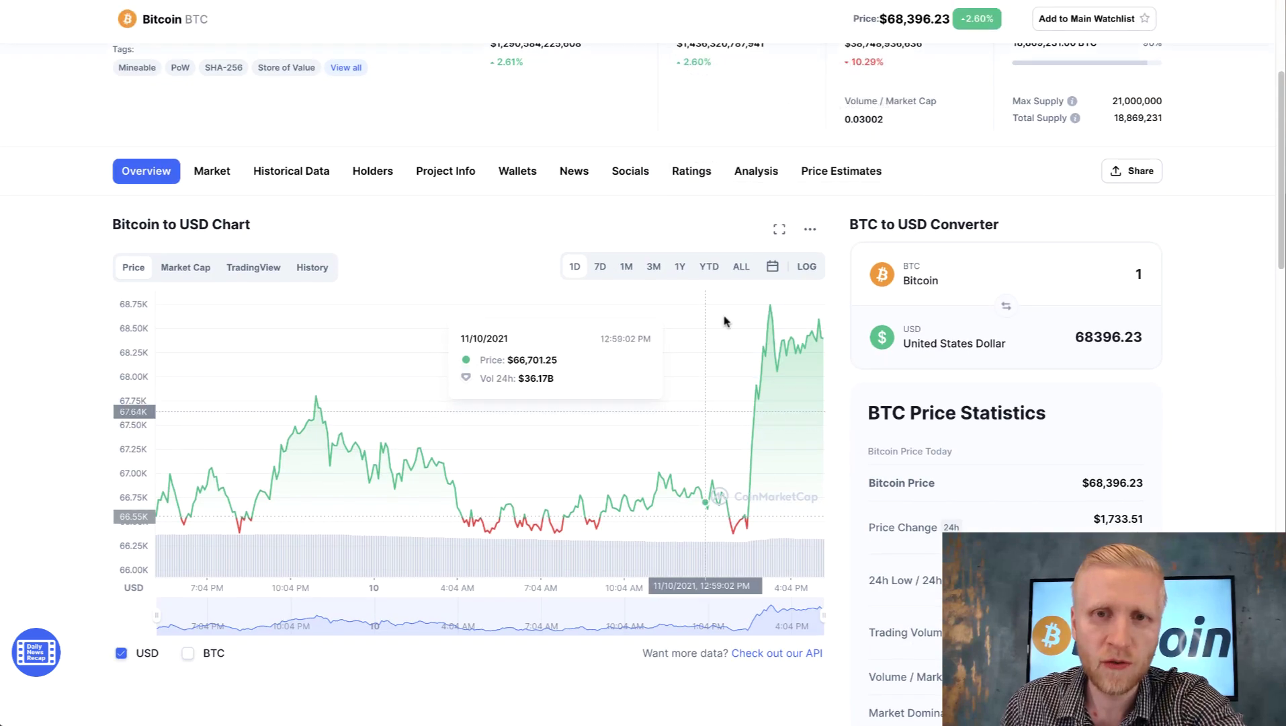
{"action": "left_click", "coordinate": [726, 273]}
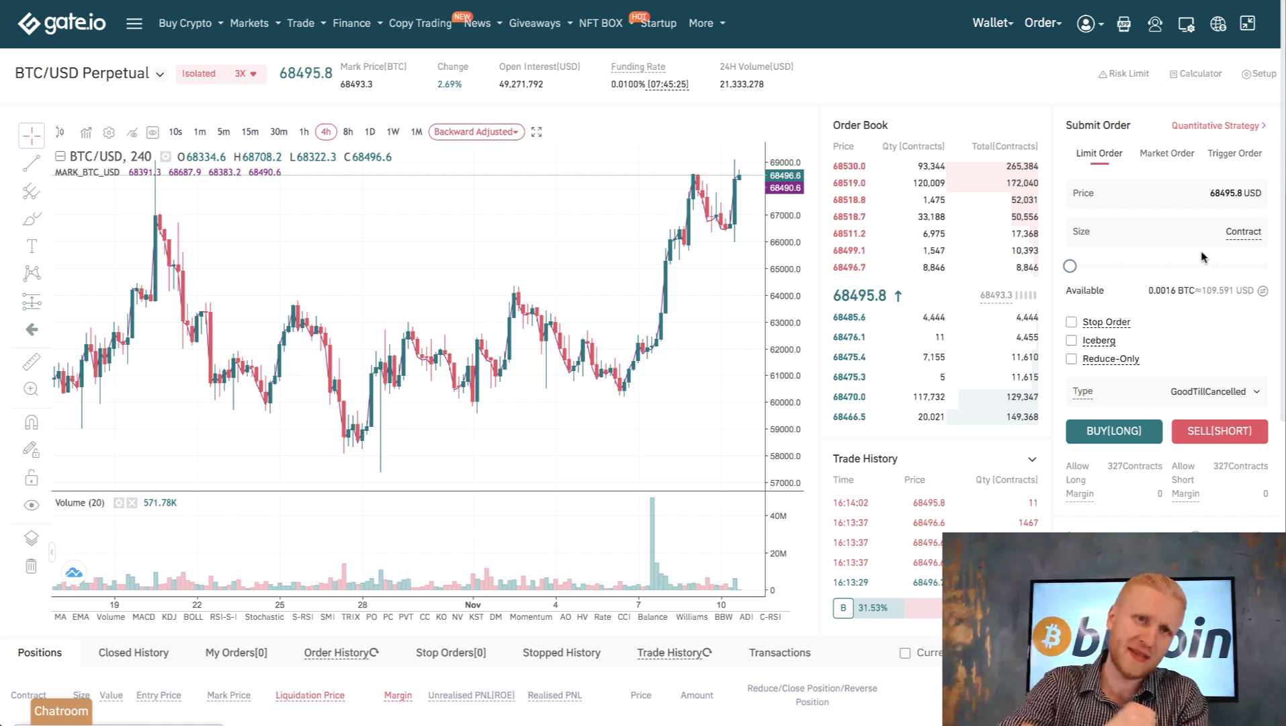
Switch to the EARN MONEY ON GATE.IO playlist on YouTube, review its videos and dismiss the page search
{"action": "mouse_move", "coordinate": [302, 23]}
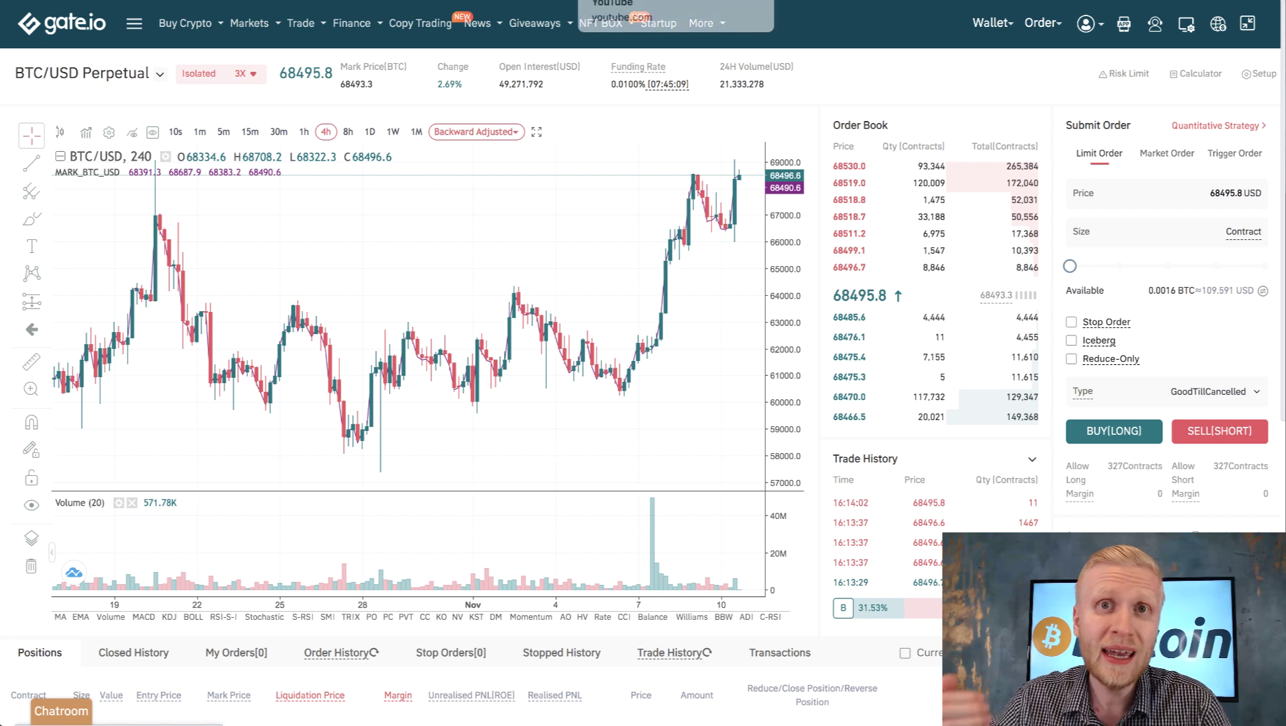
{"action": "left_click", "coordinate": [675, 2]}
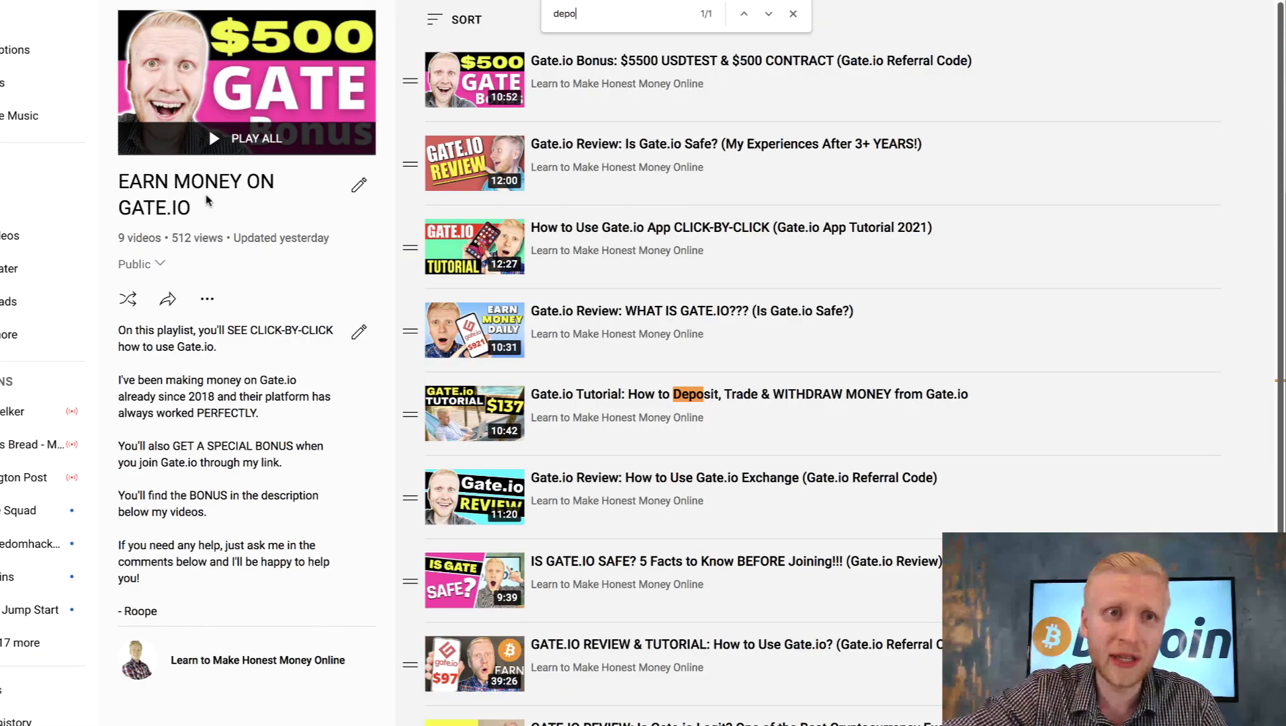
{"action": "scroll", "coordinate": [471, 102], "scroll_direction": "up", "scroll_amount": 1}
{"action": "key", "text": "Escape"}
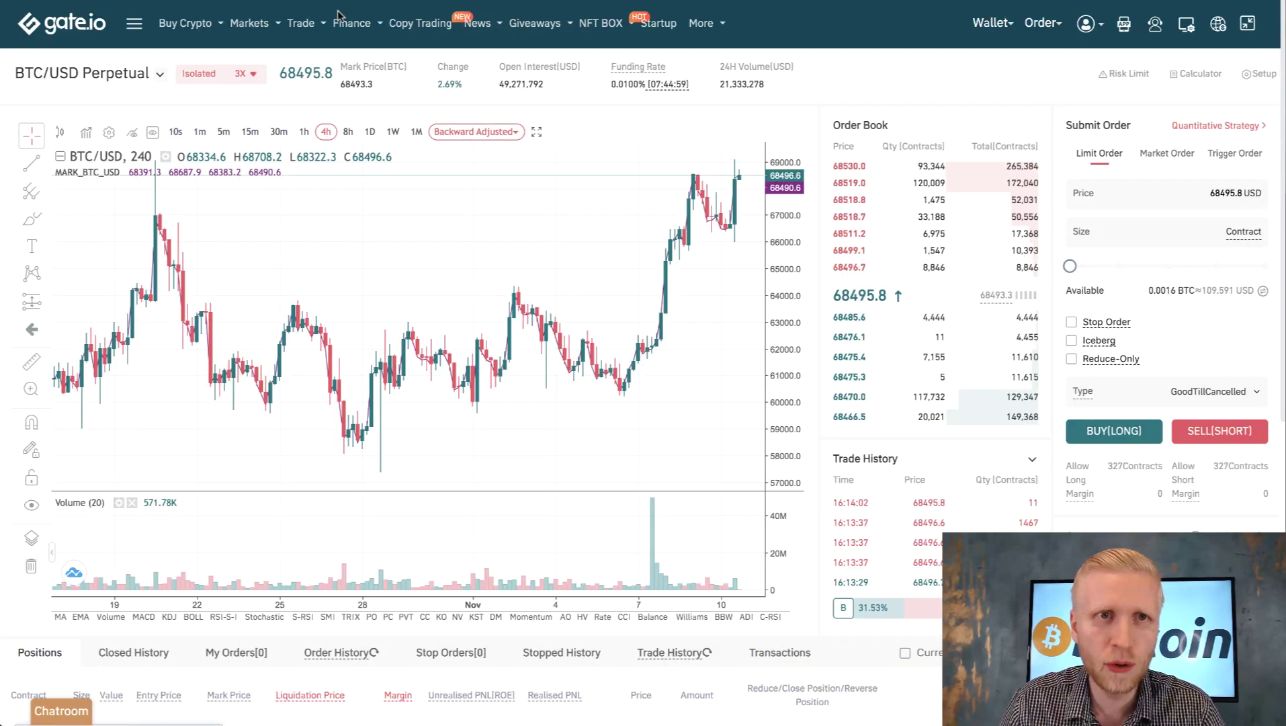
Transfer 0.01 BTC from the Spot Account to the Futures Account on the BTC/USD Perpetual page
{"action": "mouse_move", "coordinate": [301, 23]}
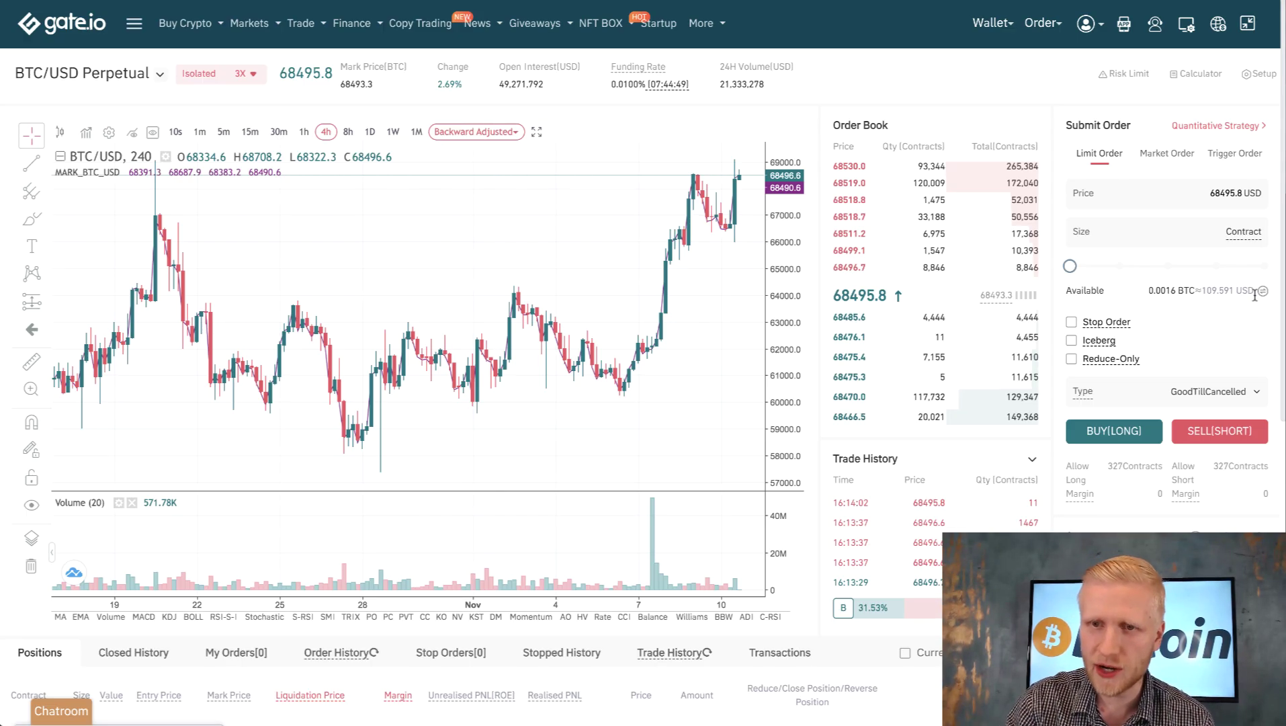
{"action": "scroll", "coordinate": [643, 363], "scroll_direction": "down", "scroll_amount": 2}
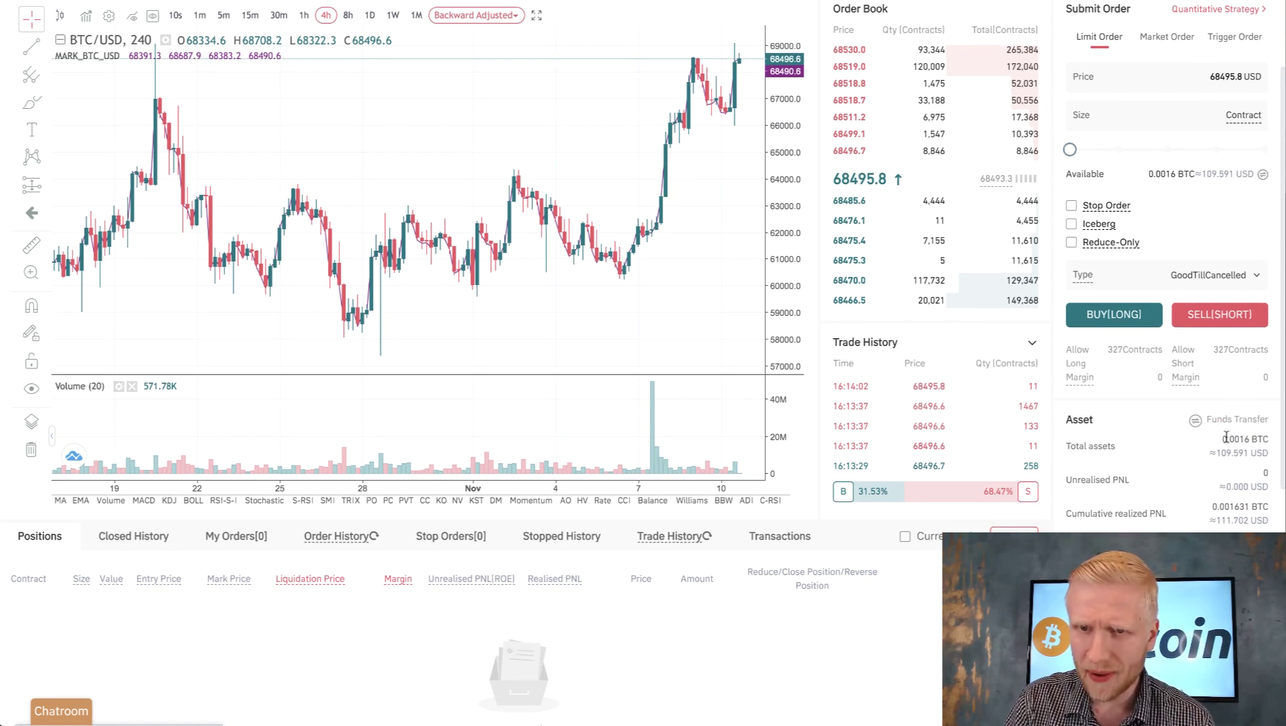
{"action": "scroll", "coordinate": [1225, 438], "scroll_direction": "up", "scroll_amount": 2}
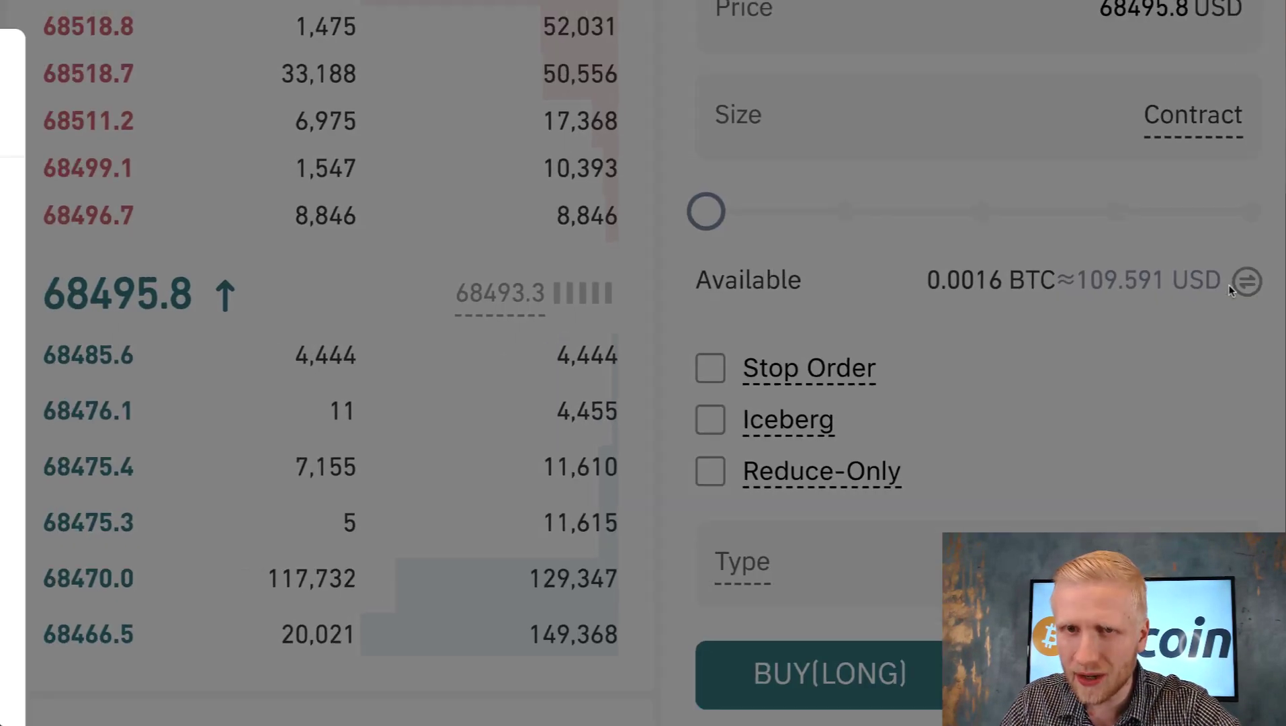
{"action": "left_click", "coordinate": [1223, 282]}
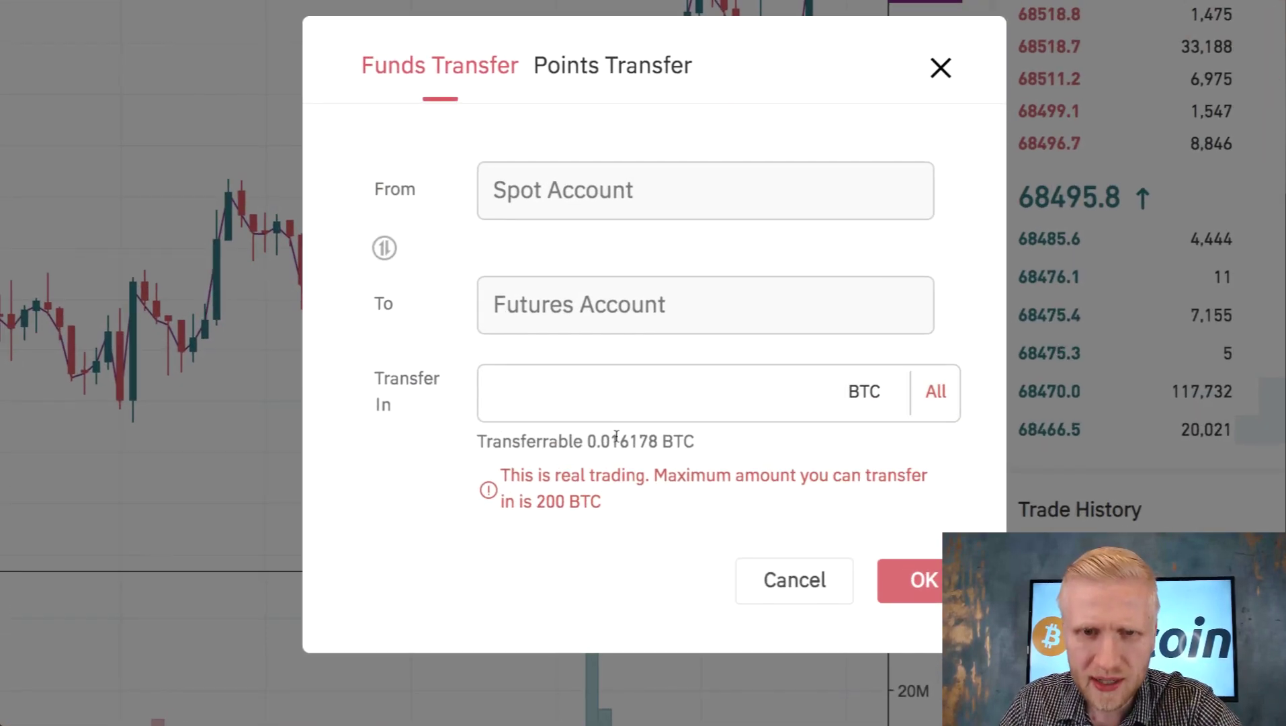
{"action": "double_click", "coordinate": [623, 422]}
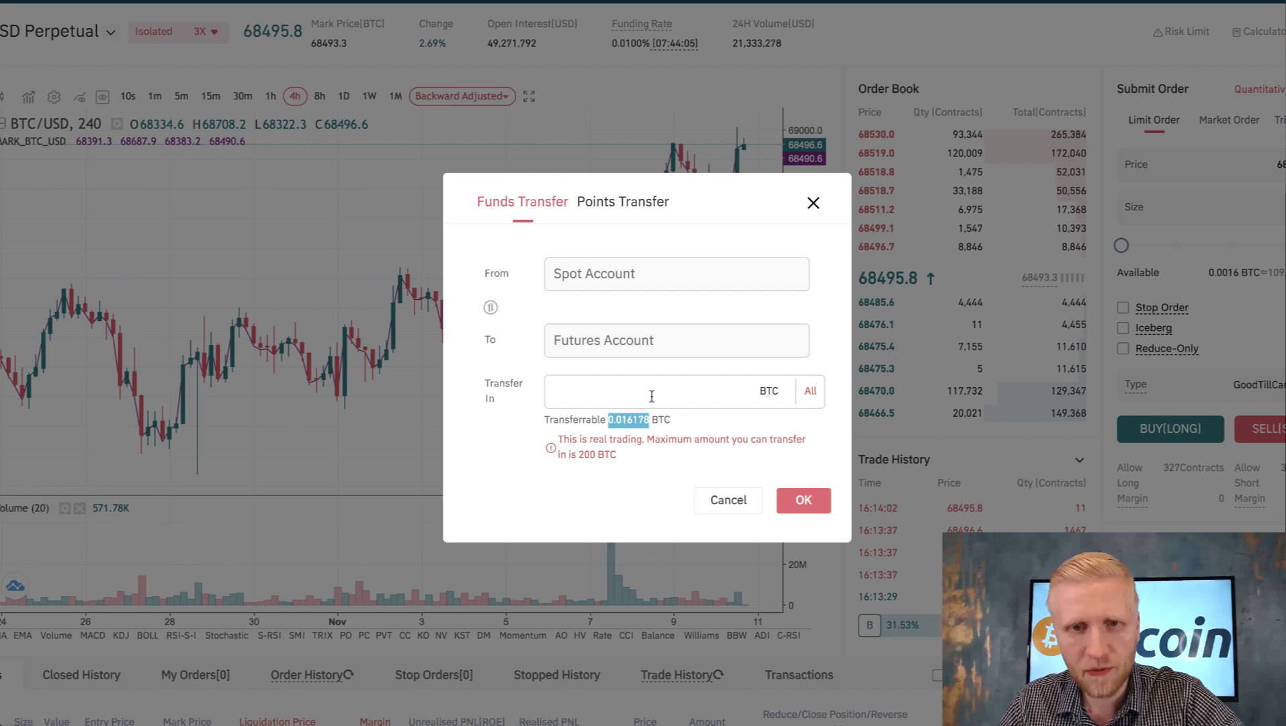
{"action": "left_click", "coordinate": [644, 396]}
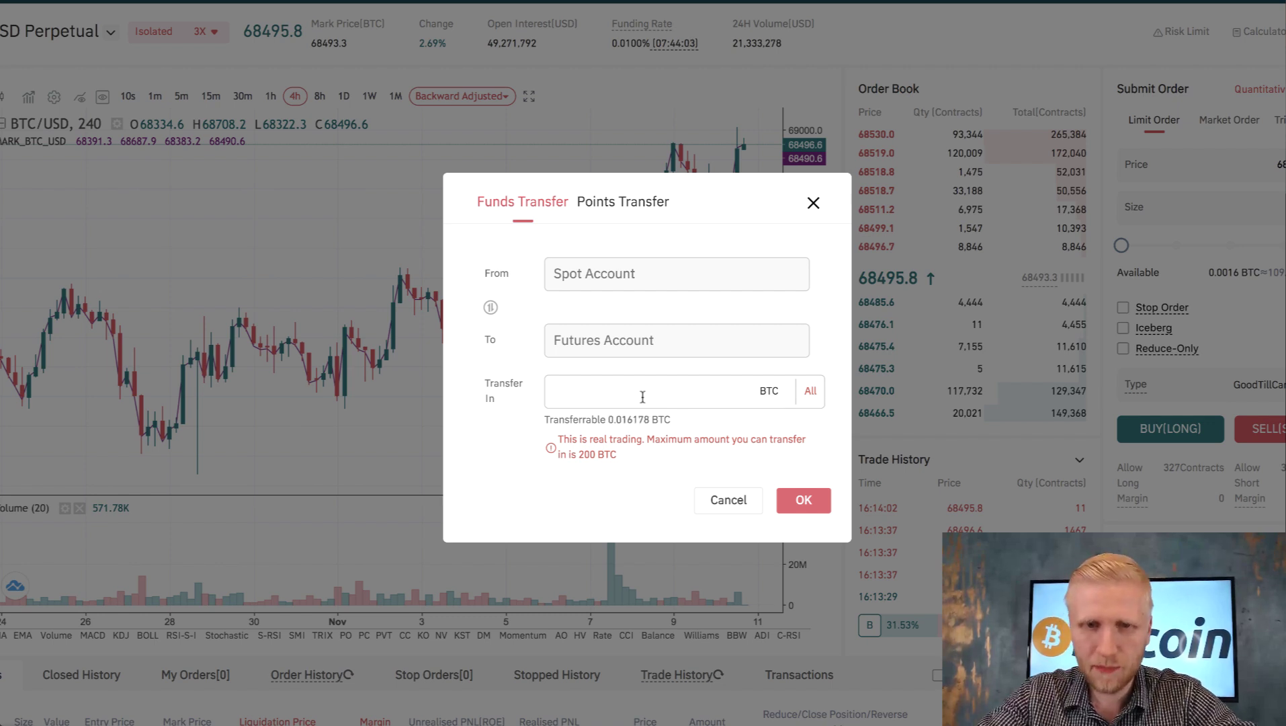
{"action": "type", "text": "0.01"}
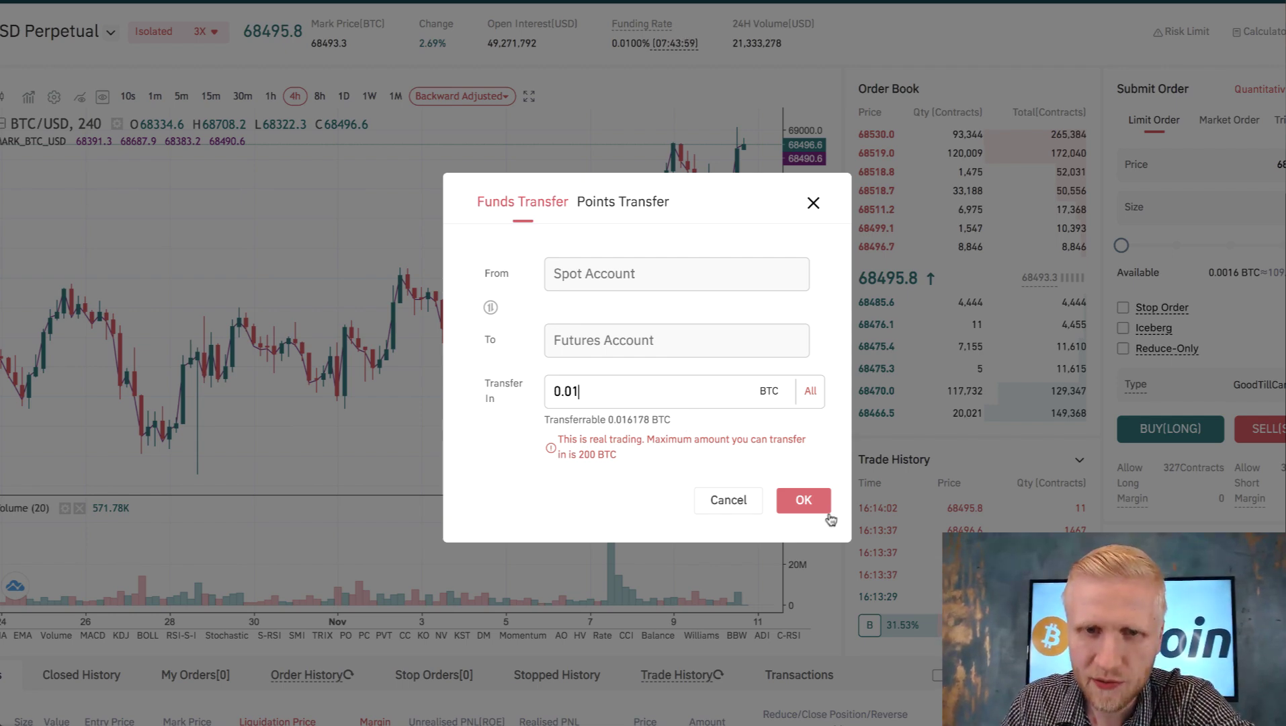
{"action": "left_click", "coordinate": [804, 500]}
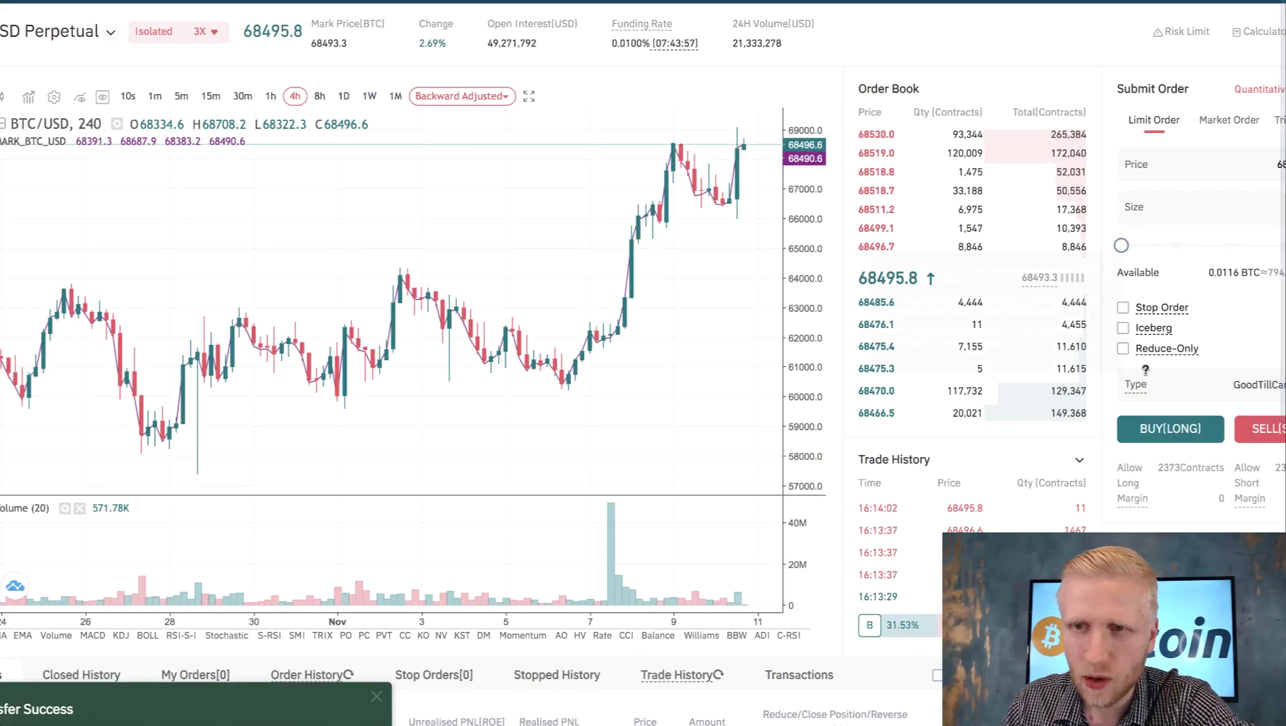
Check the futures account's available BTC balance and its USD equivalent in the order form
{"action": "triple_click", "coordinate": [997, 254]}
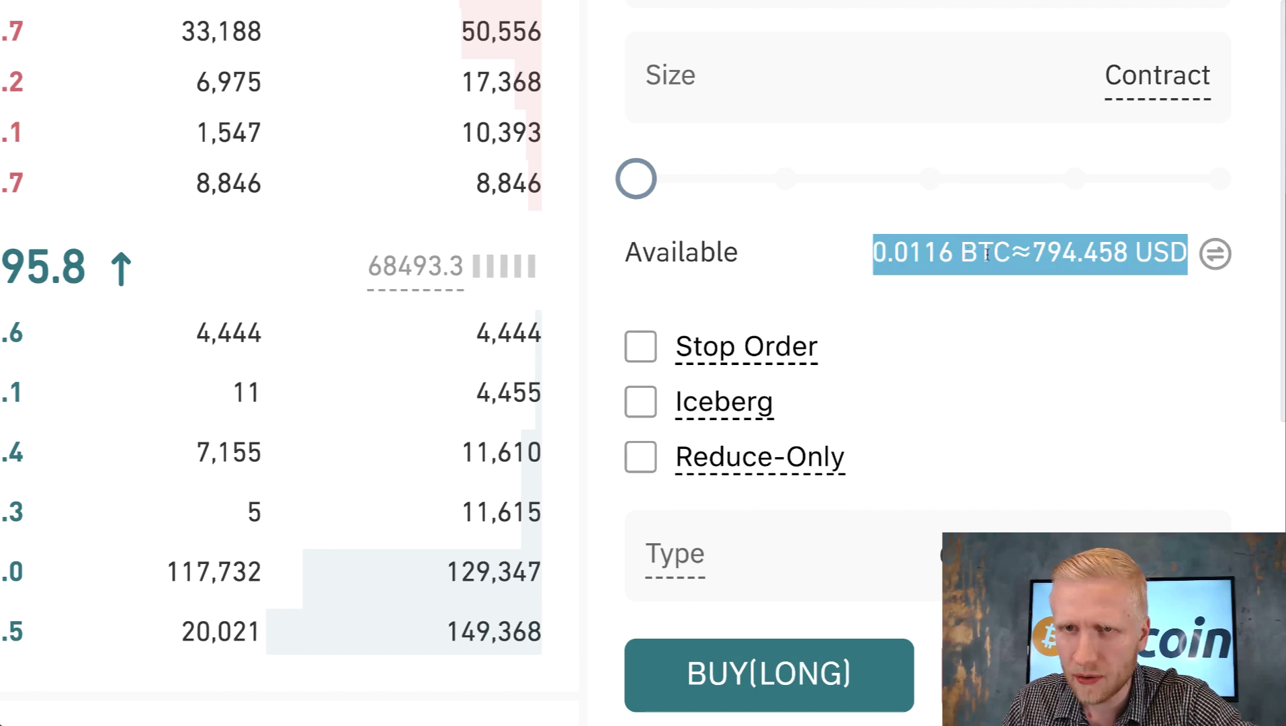
{"action": "left_click_drag", "start_coordinate": [914, 250], "coordinate": [1086, 240]}
{"action": "left_click", "coordinate": [1102, 238]}
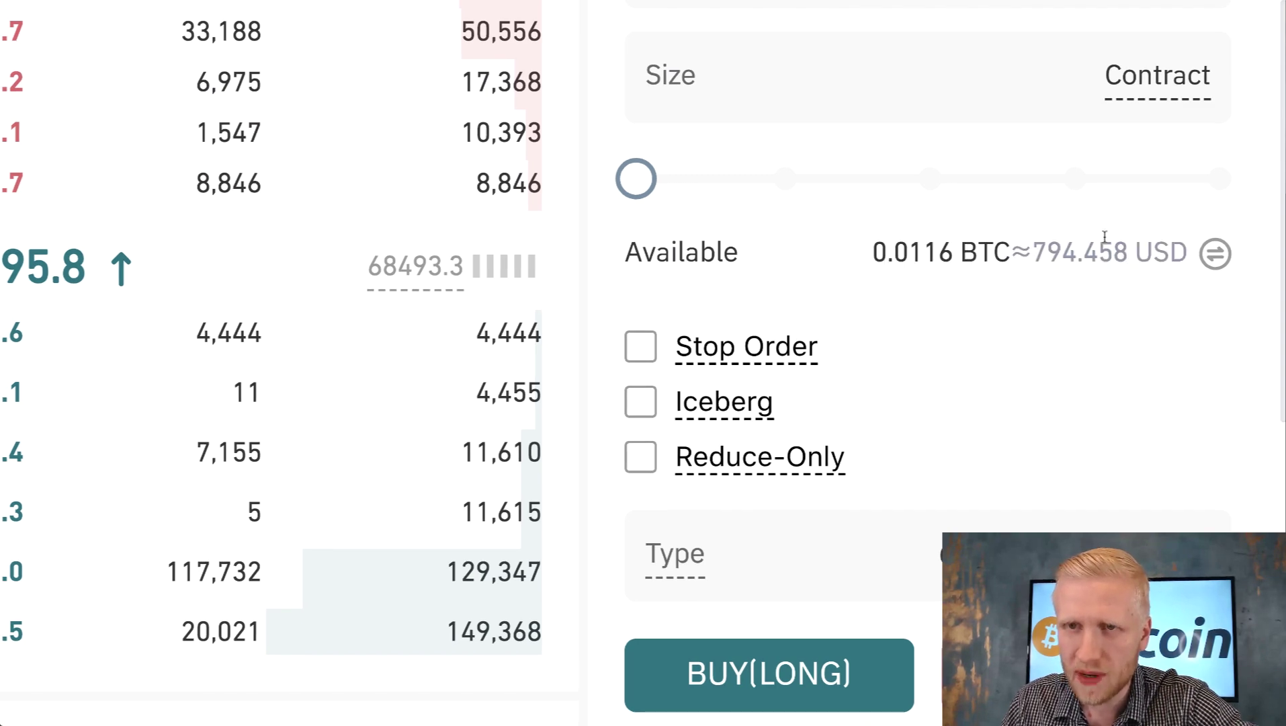
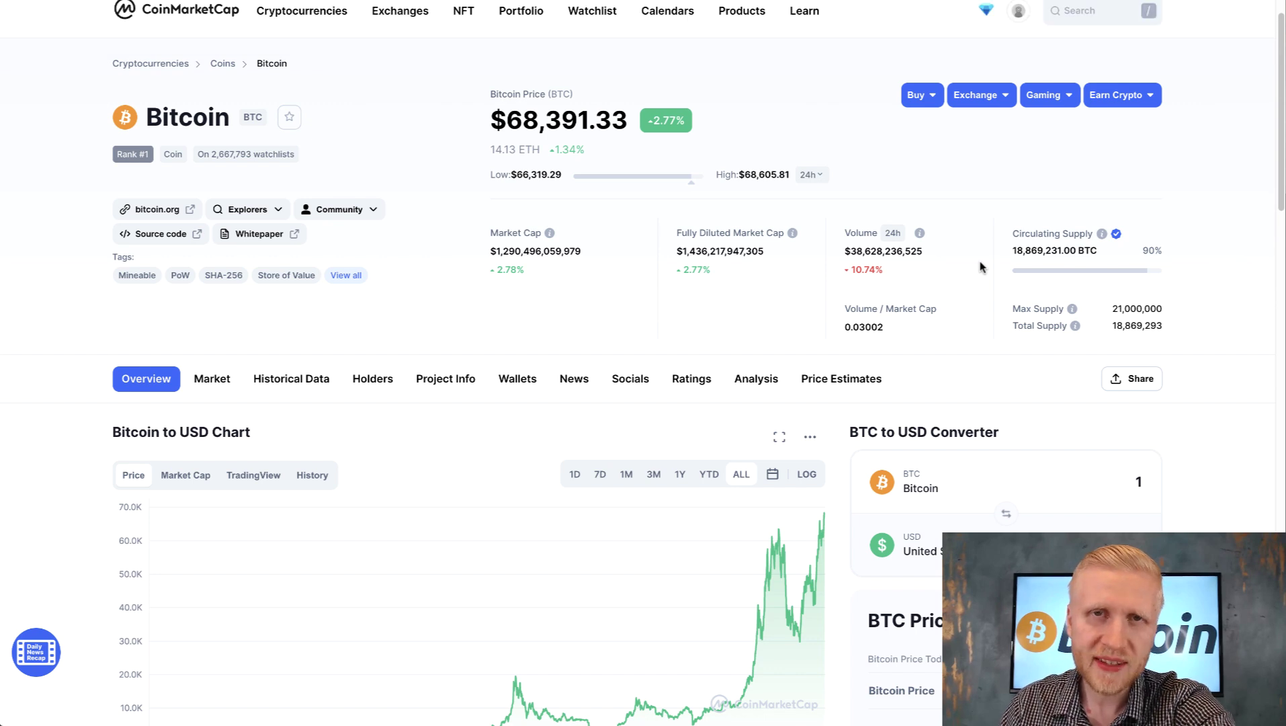
Look over the BTC/USD Perpetual page and Bitcoin's all-time price chart on CoinMarketCap
{"action": "scroll", "coordinate": [979, 266], "scroll_direction": "up", "scroll_amount": 1}
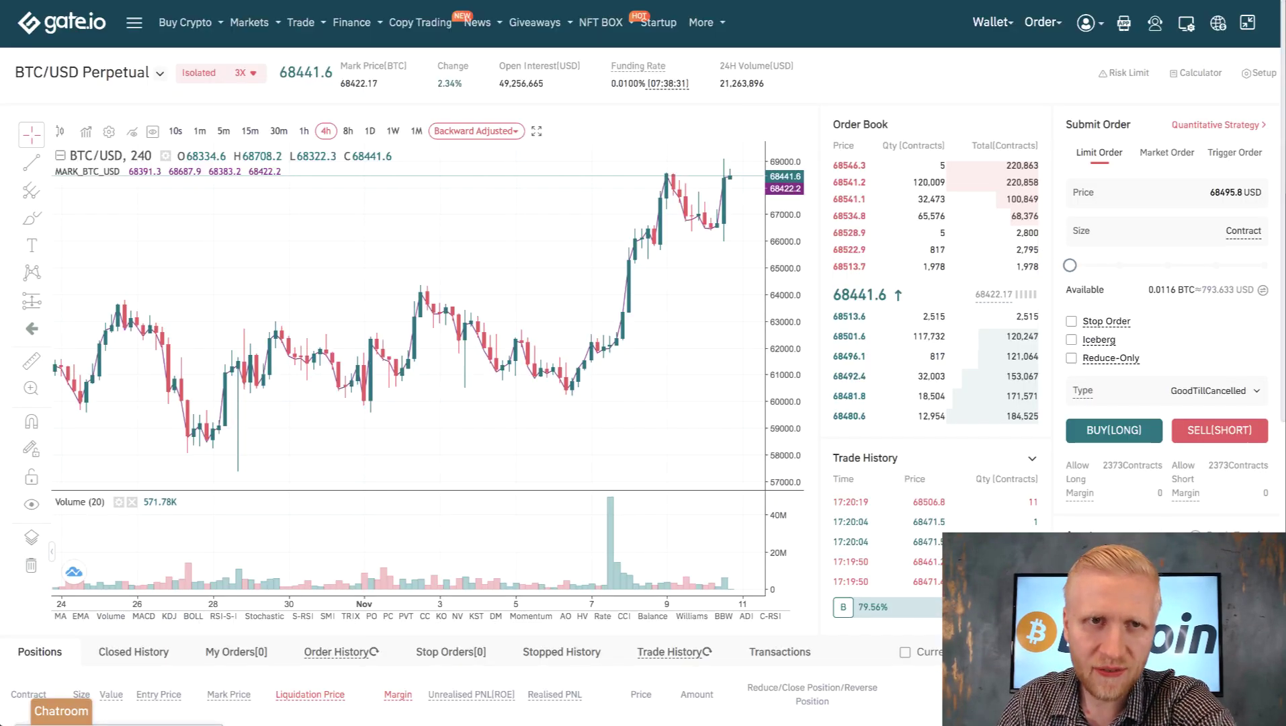
{"action": "mouse_move", "coordinate": [301, 22]}
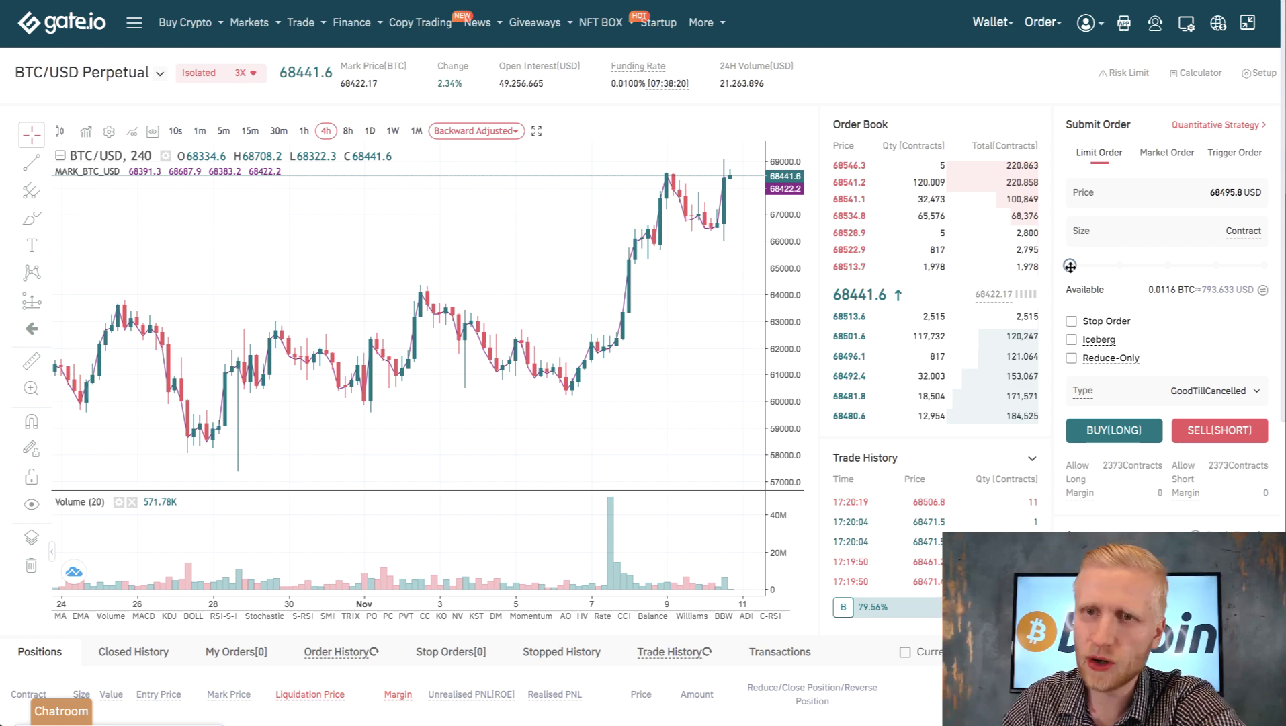
{"action": "scroll", "coordinate": [1191, 339], "scroll_direction": "down", "scroll_amount": 2}
{"action": "scroll", "coordinate": [1096, 356], "scroll_direction": "up", "scroll_amount": 2}
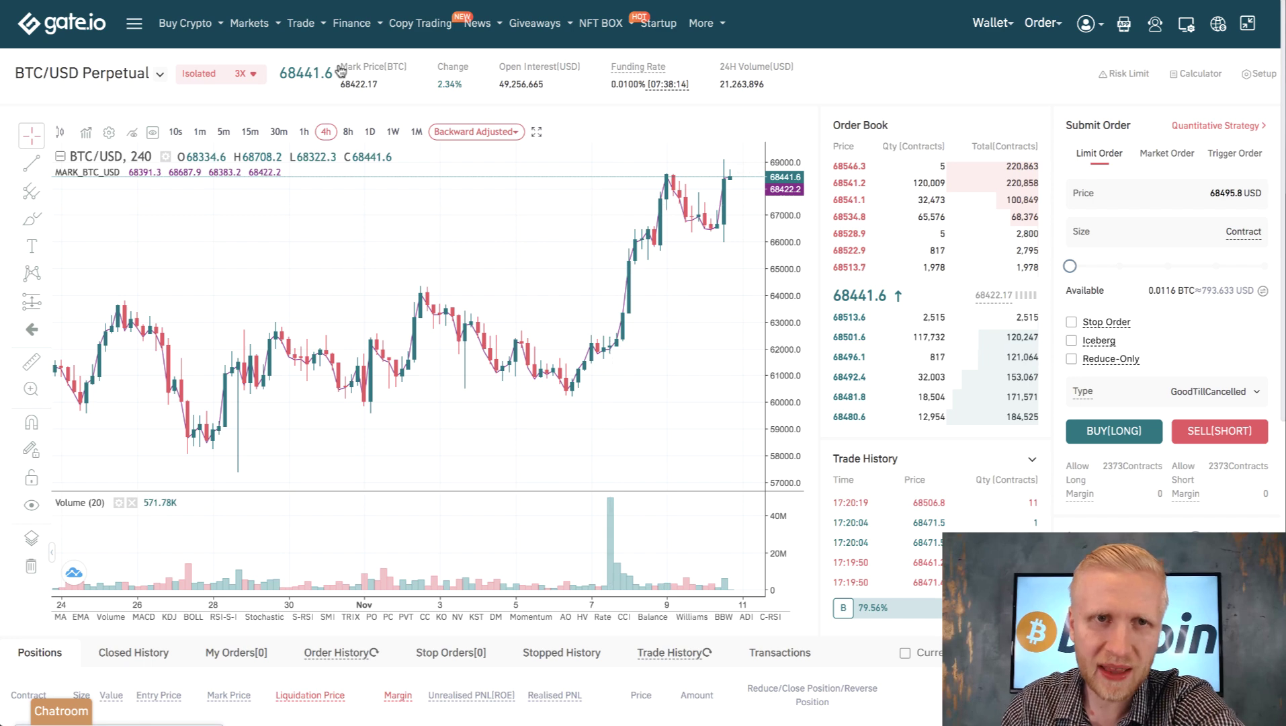
{"action": "mouse_move", "coordinate": [345, 28]}
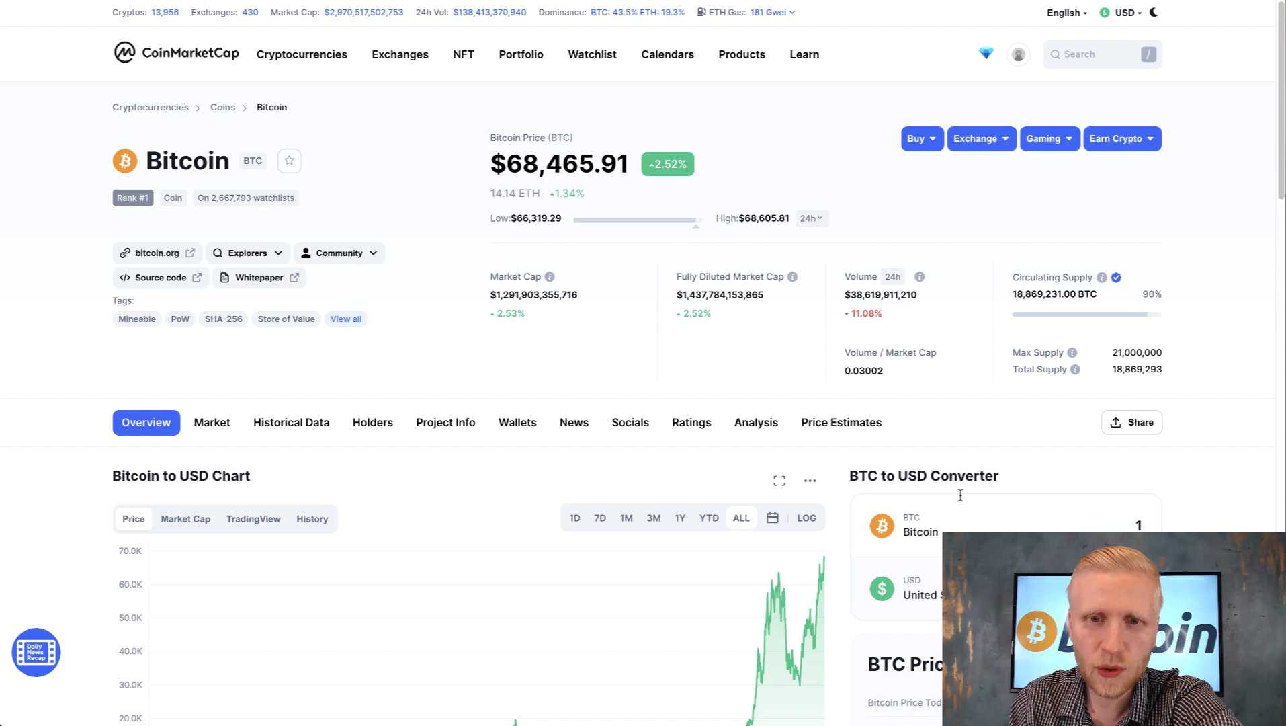
{"action": "scroll", "coordinate": [960, 495], "scroll_direction": "down", "scroll_amount": 5}
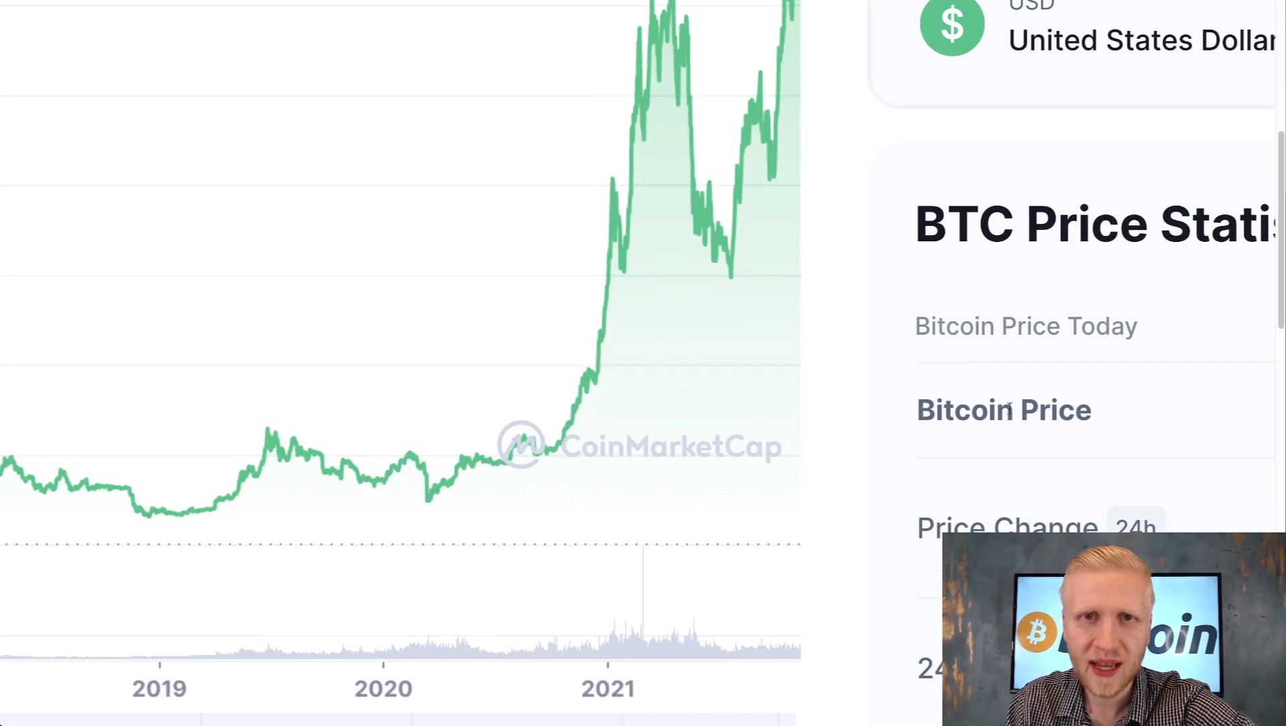
{"action": "scroll", "coordinate": [855, 445], "scroll_direction": "up", "scroll_amount": 2}
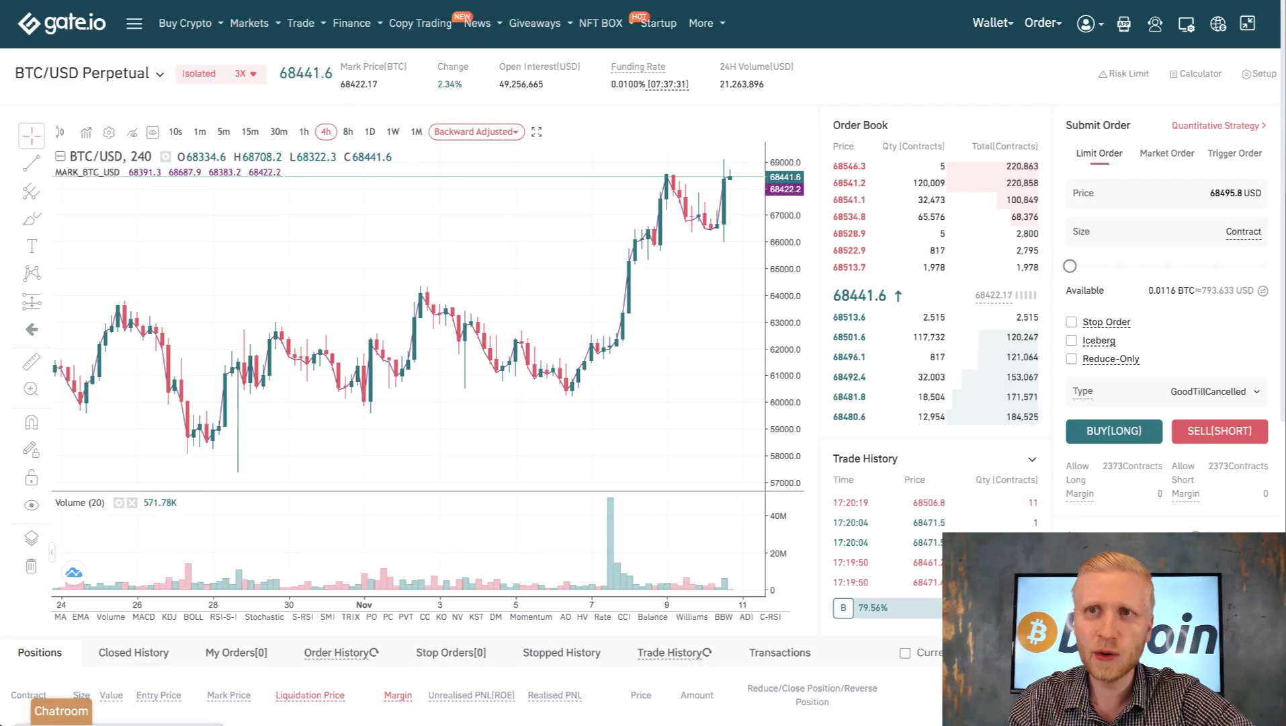
Switch to the EARN MONEY ON BINANCE playlist on YouTube and search the page for "future"
{"action": "key", "text": "alt+space"}
{"action": "key", "text": "Escape"}
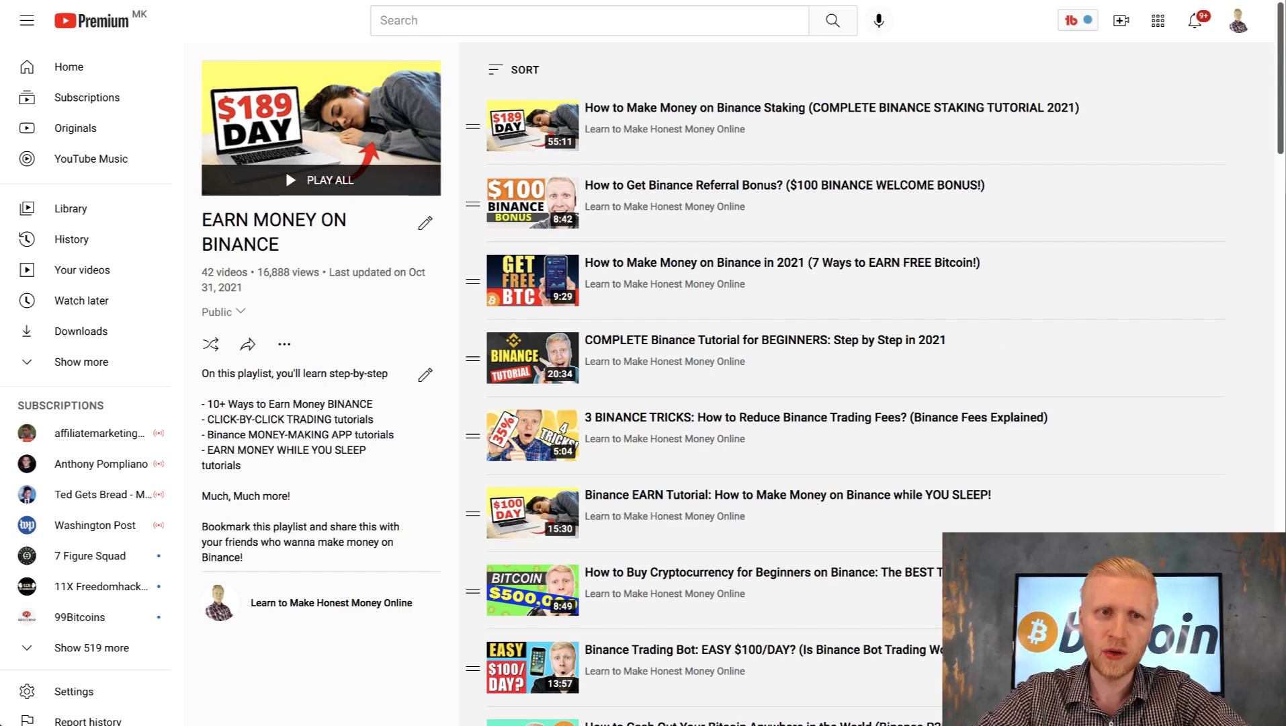
{"action": "key", "text": "ctrl+f"}
{"action": "type", "text": "future"}
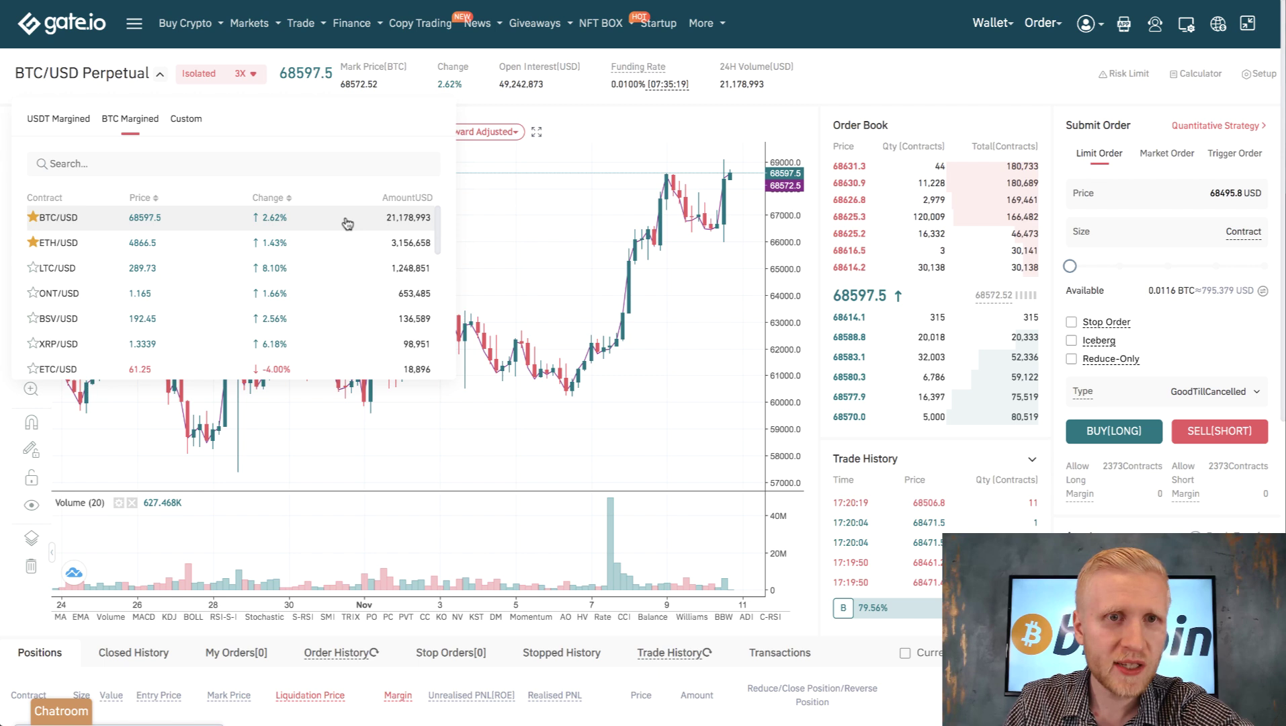
On the BTC/USD Perpetual page, check the USDT Margined contract option and the Adjust Leverage choices, closing both without applying anything
{"action": "left_click", "coordinate": [49, 124]}
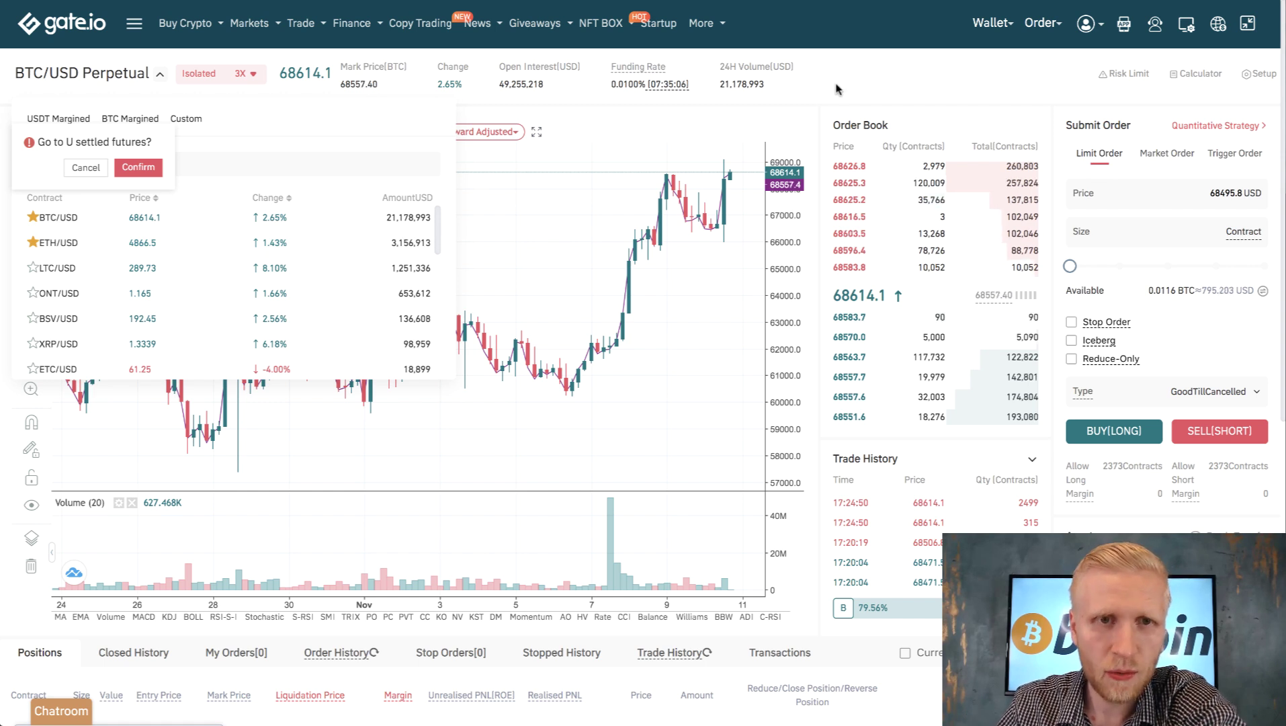
{"action": "left_click", "coordinate": [170, 89]}
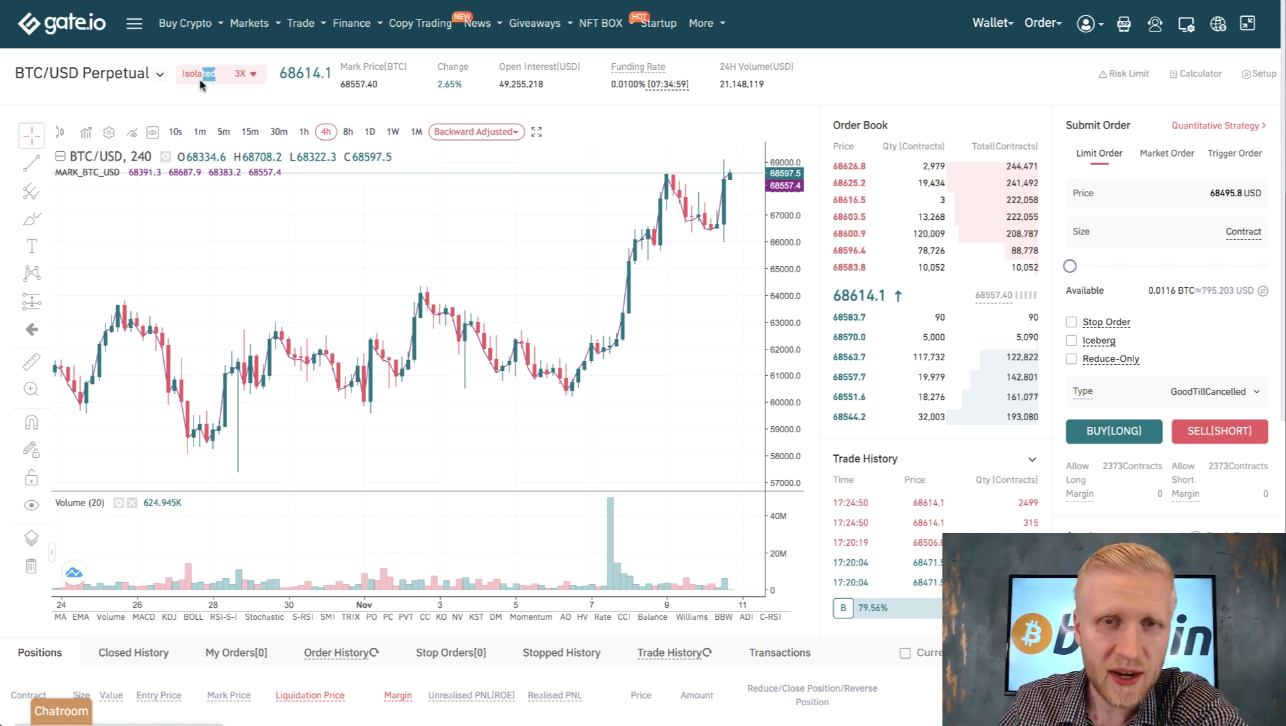
{"action": "left_click", "coordinate": [221, 77]}
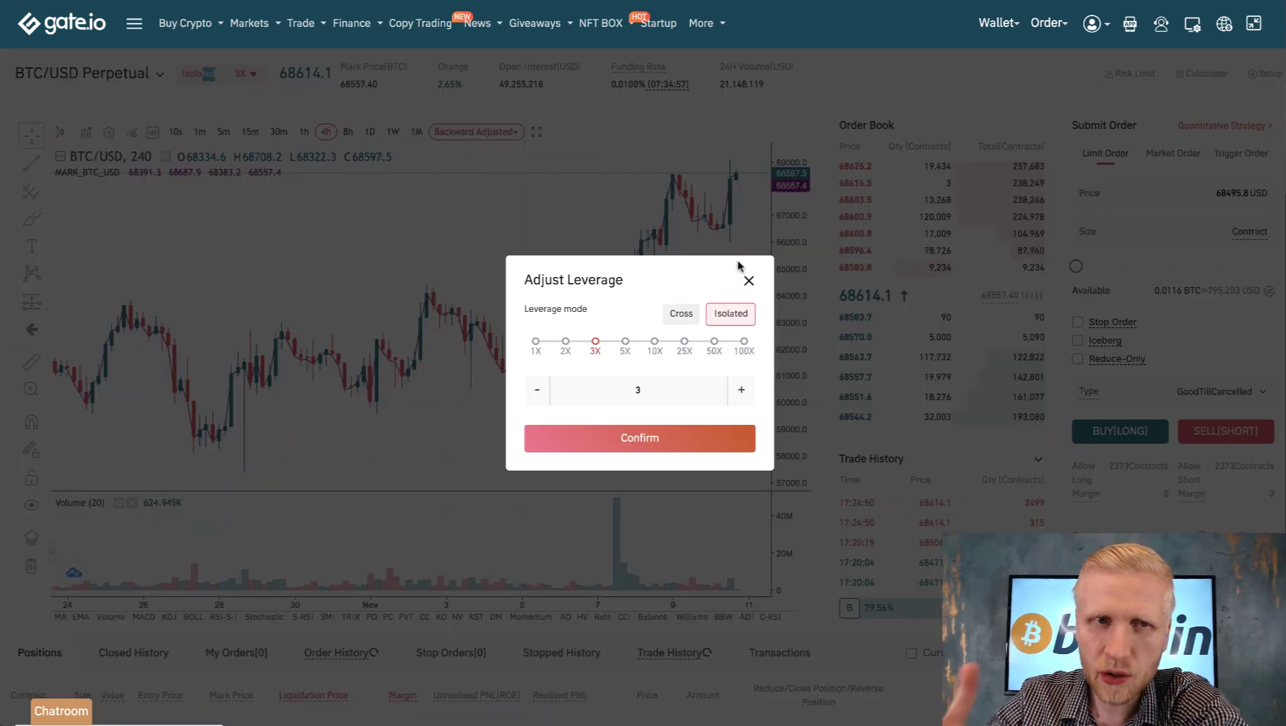
{"action": "left_click", "coordinate": [524, 119]}
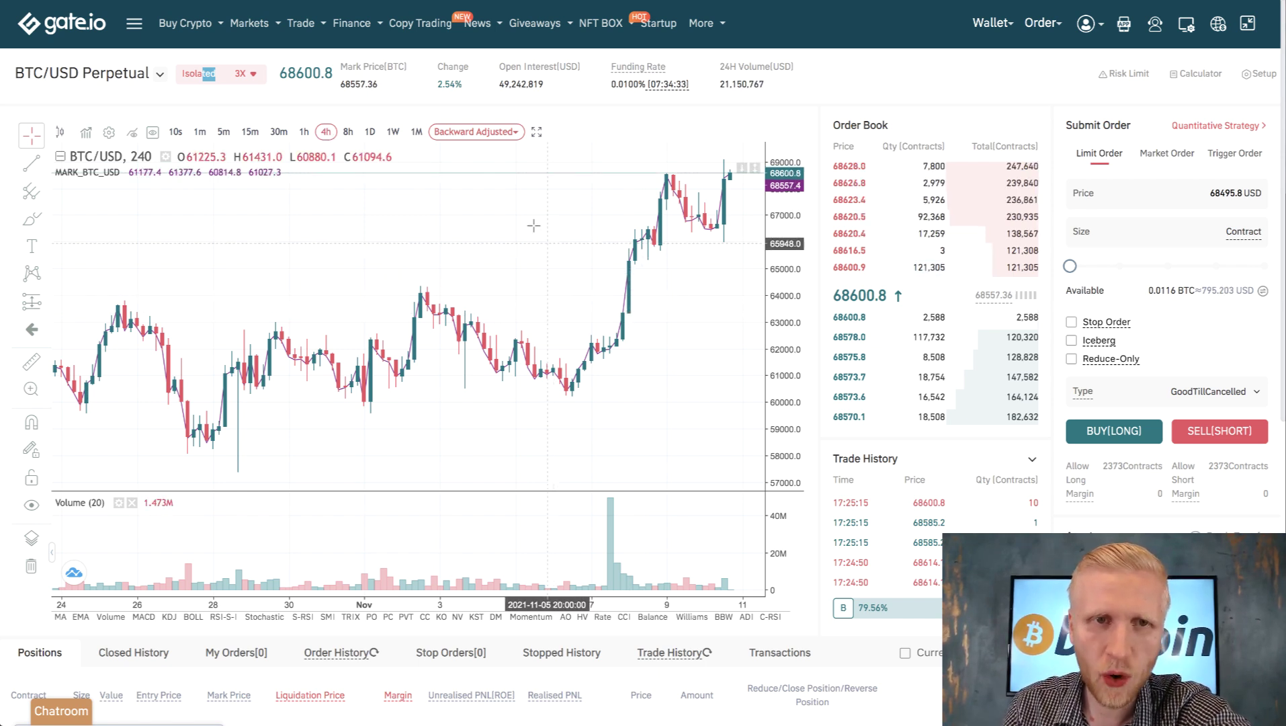
View the BTC/USD chart at the 1M, 15m and 1D intervals, enlarging the candles, and set it to 1W
{"action": "left_click", "coordinate": [416, 132]}
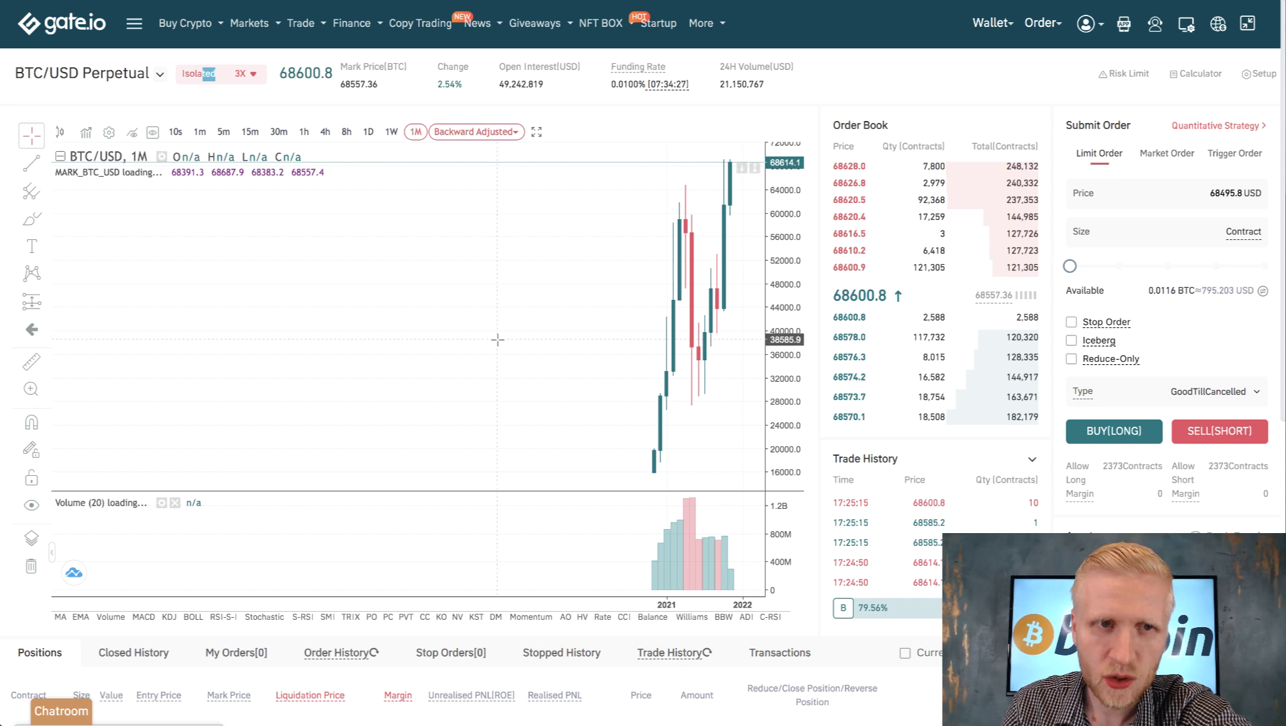
{"action": "scroll", "coordinate": [728, 375], "scroll_direction": "up", "scroll_amount": 5}
{"action": "scroll", "coordinate": [727, 375], "scroll_direction": "up", "scroll_amount": 3}
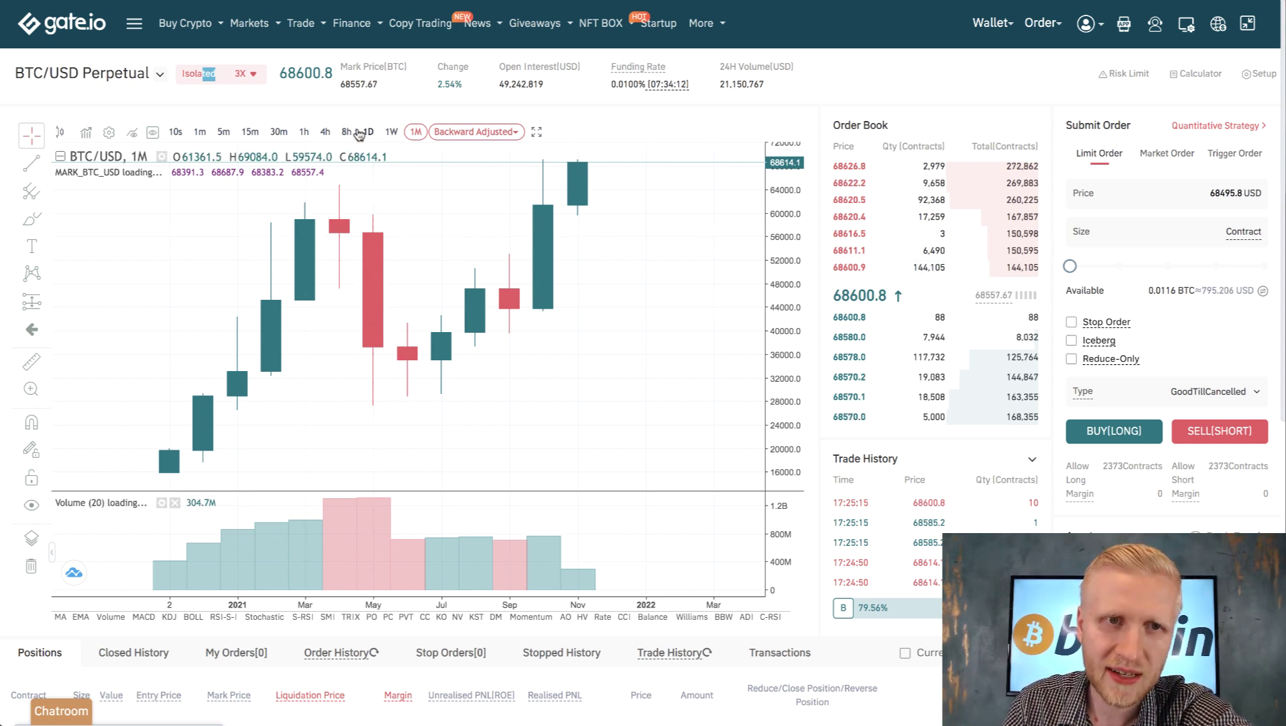
{"action": "left_click", "coordinate": [253, 134]}
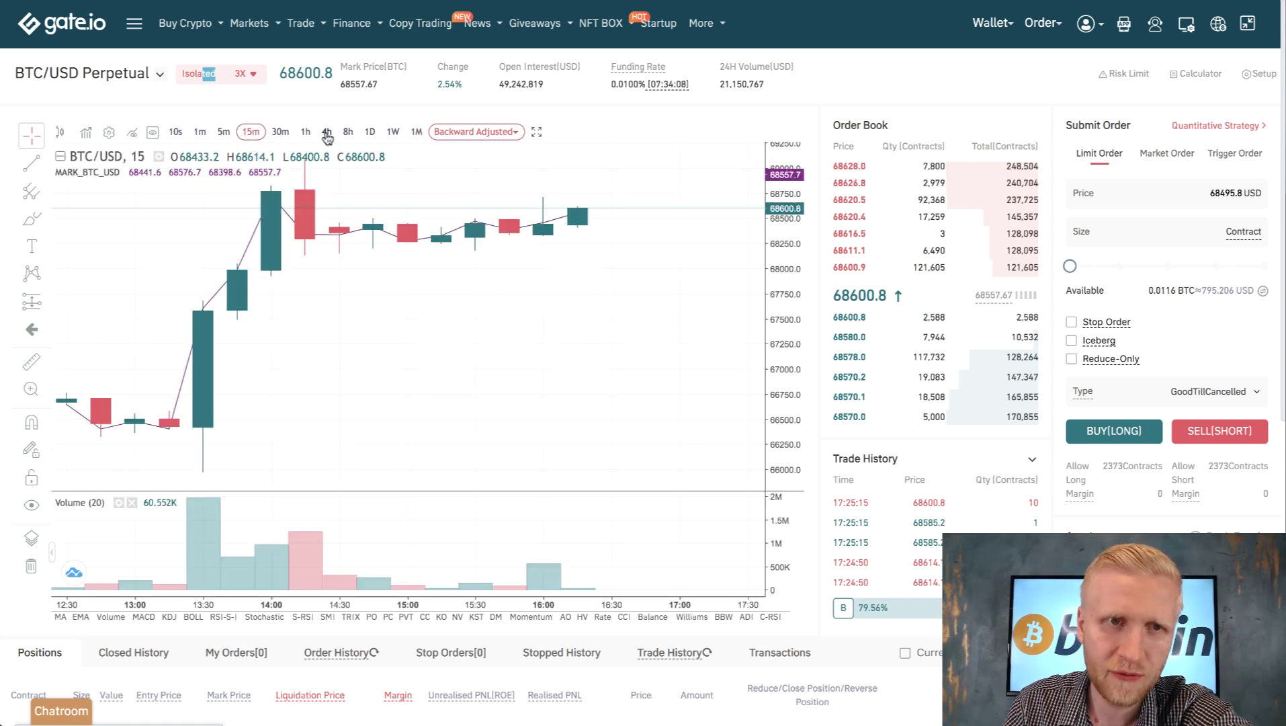
{"action": "left_click", "coordinate": [368, 133]}
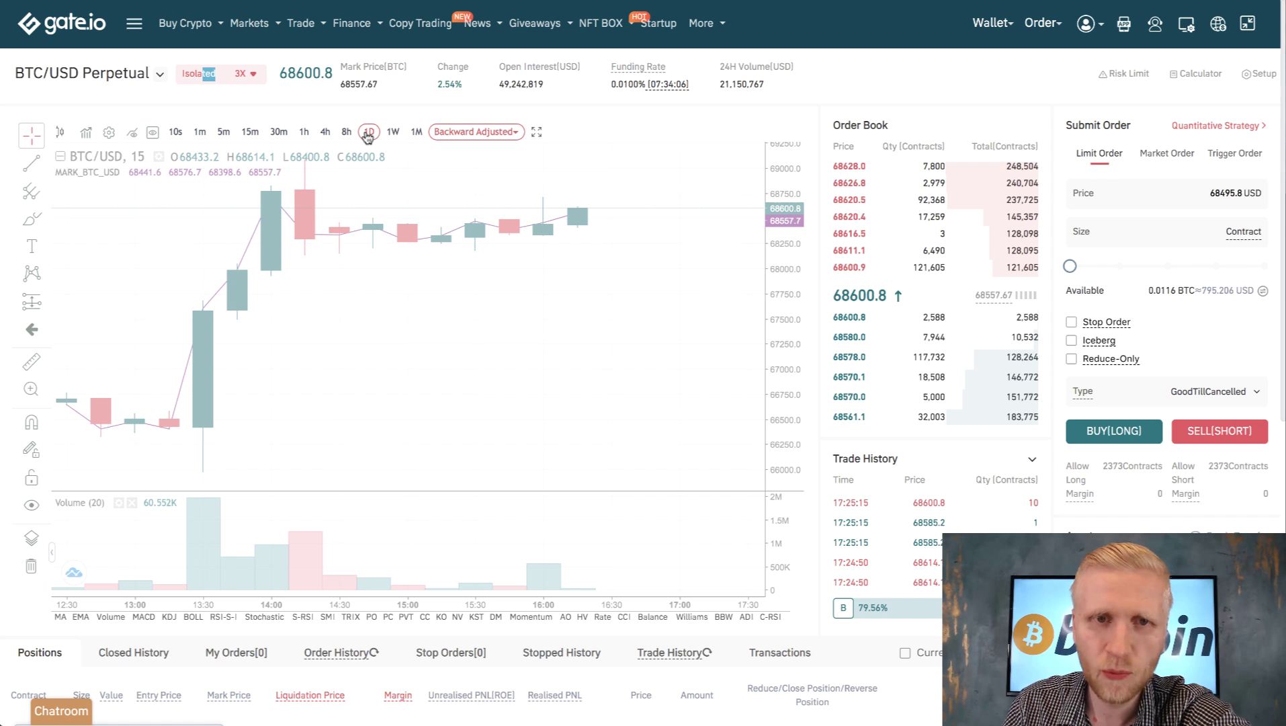
{"action": "left_click", "coordinate": [393, 133]}
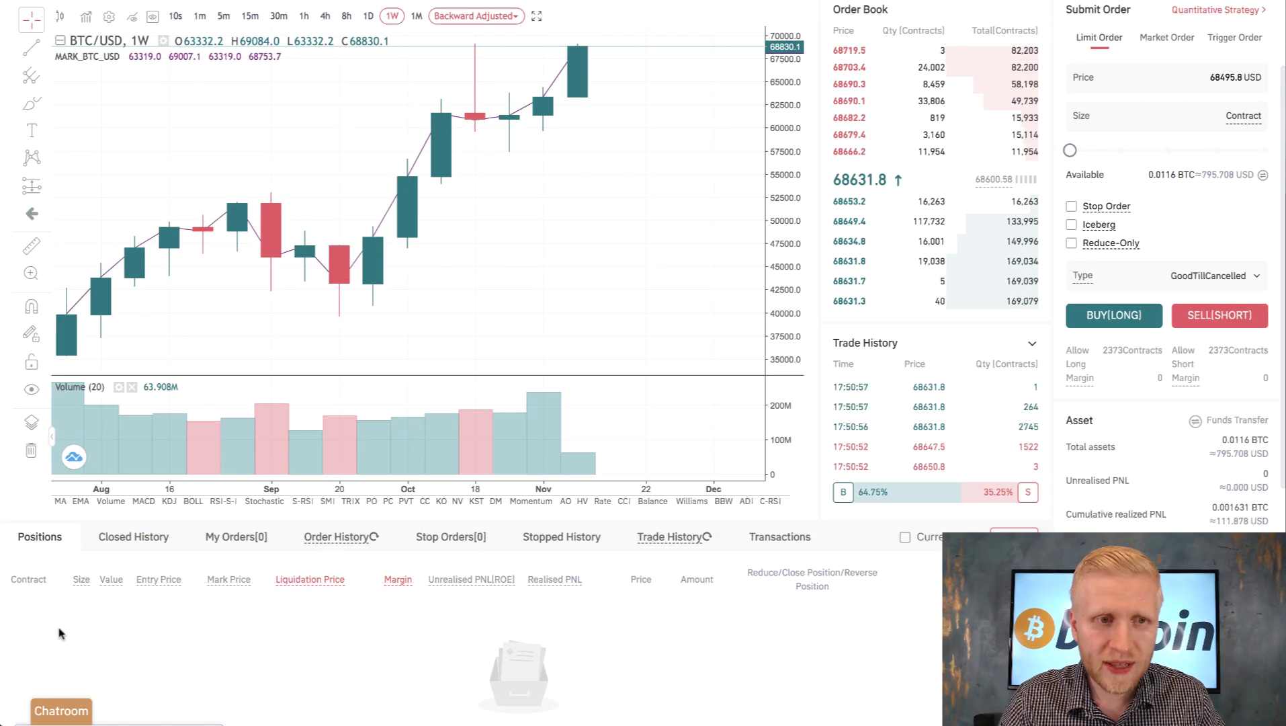
Review the Positions section below the chart and the Order Book prices of the BTC/USD perpetual
{"action": "scroll", "coordinate": [91, 598], "scroll_direction": "down", "scroll_amount": 3}
{"action": "scroll", "coordinate": [336, 504], "scroll_direction": "up", "scroll_amount": 2}
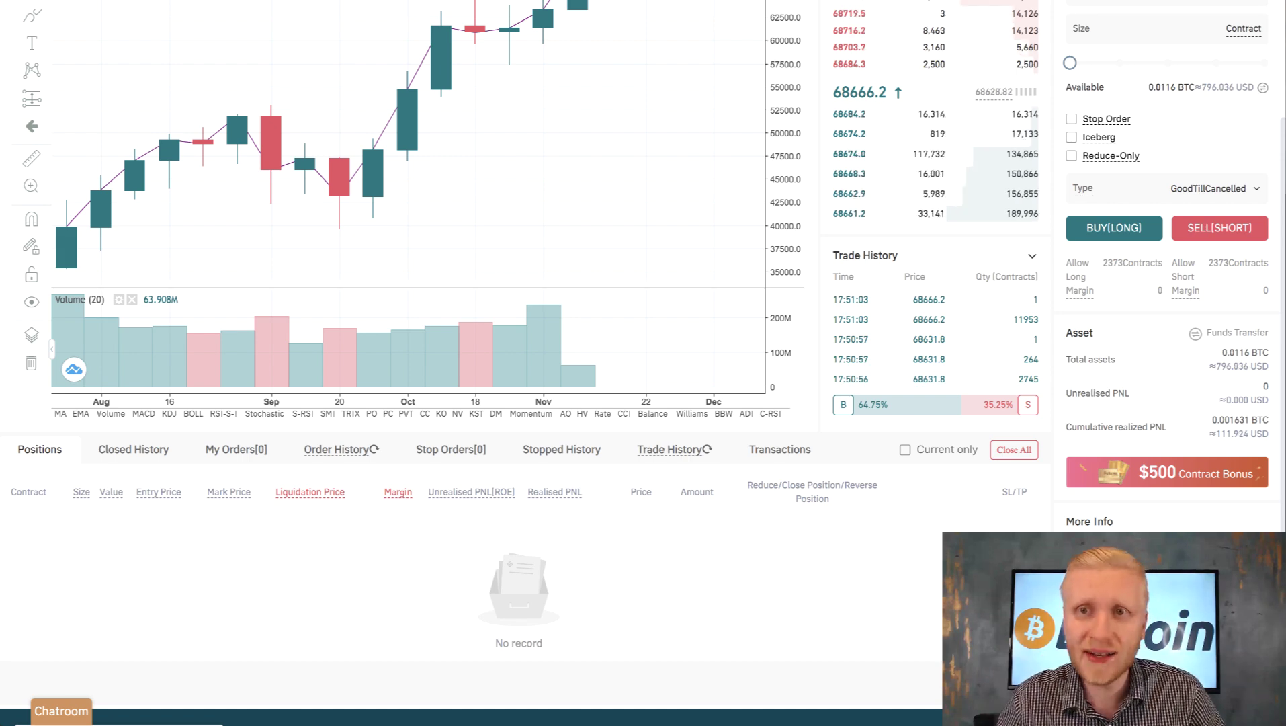
{"action": "scroll", "coordinate": [474, 577], "scroll_direction": "up", "scroll_amount": 3}
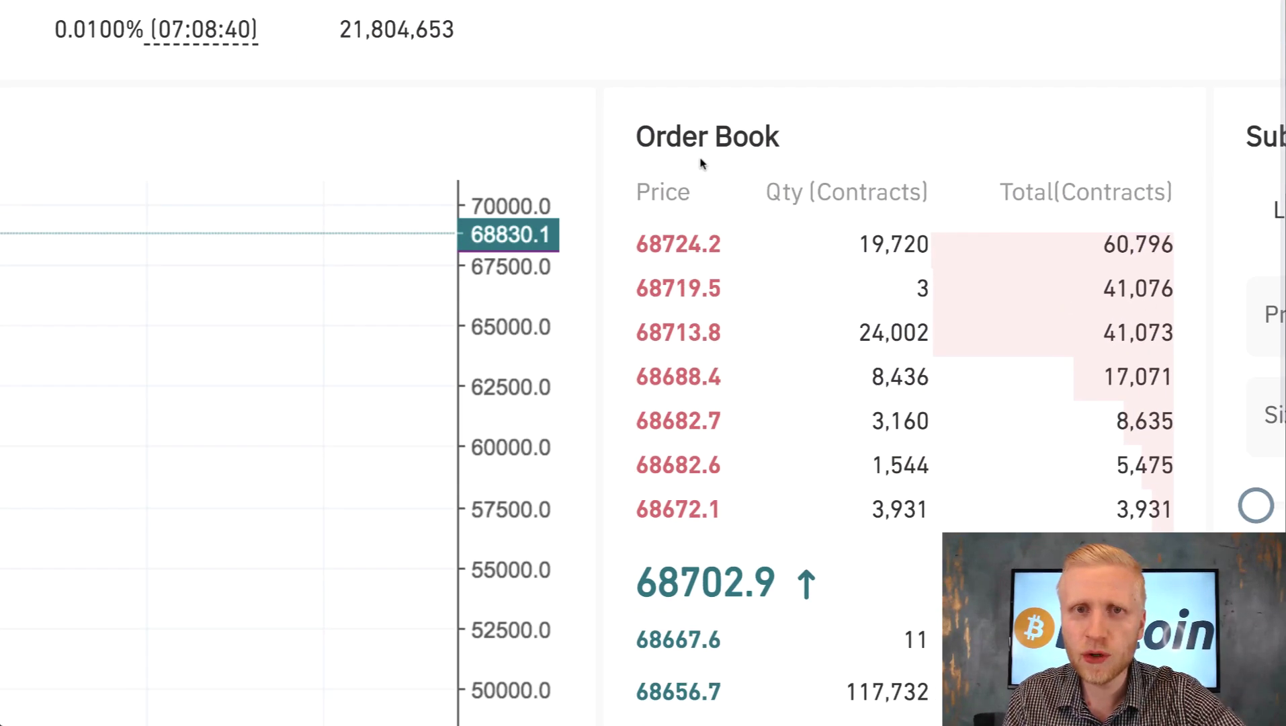
{"action": "mouse_move", "coordinate": [587, 271]}
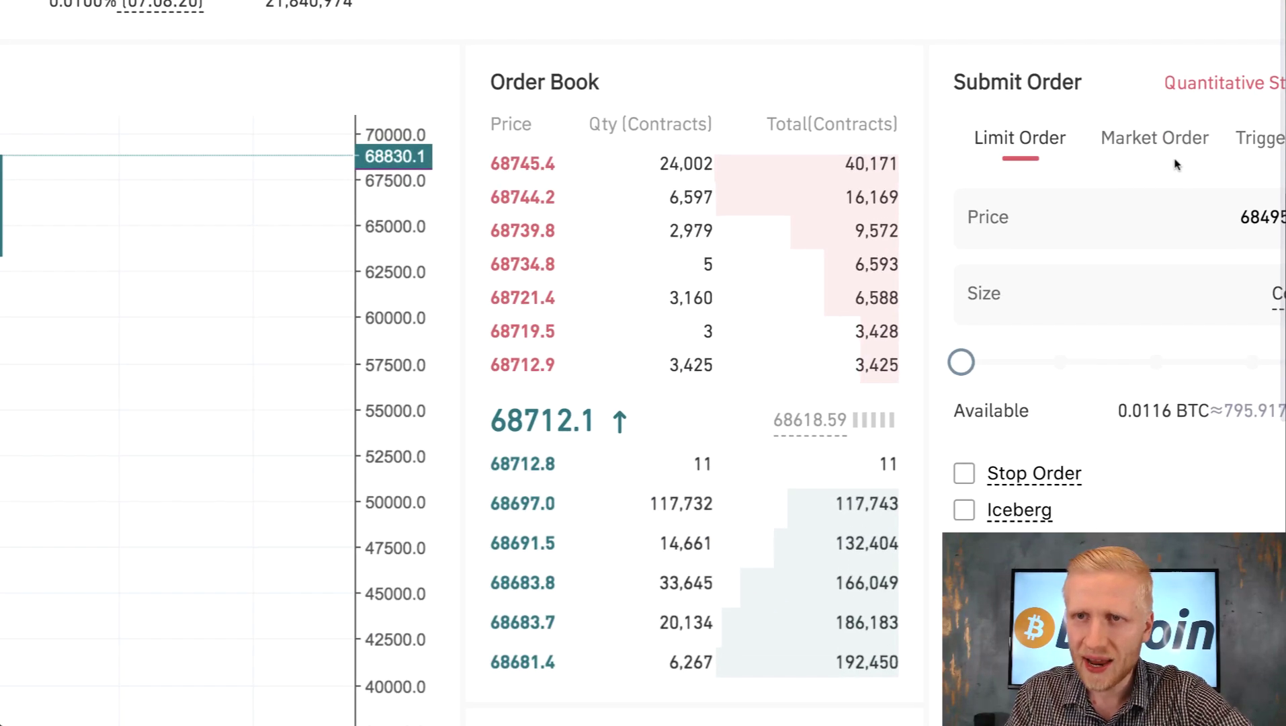
Compare the Limit Order and Market Order forms and choose Market Order as the order type
{"action": "left_click", "coordinate": [1149, 156]}
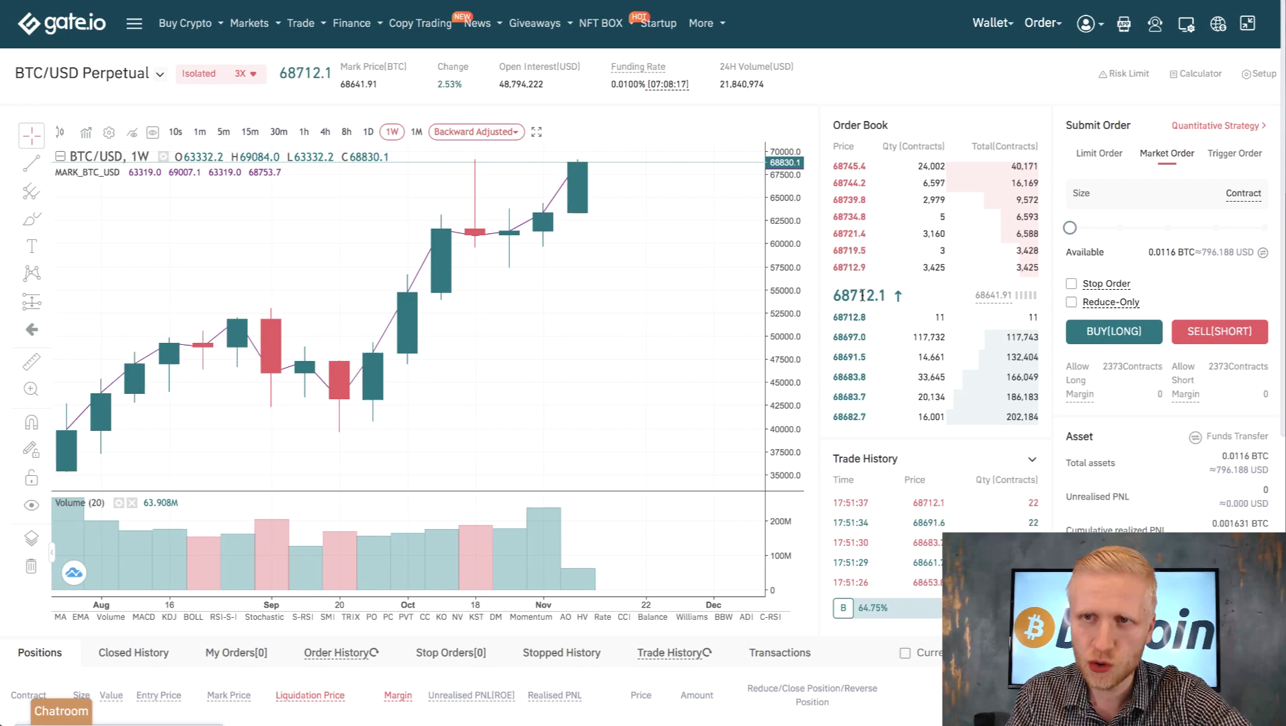
{"action": "left_click", "coordinate": [1114, 155]}
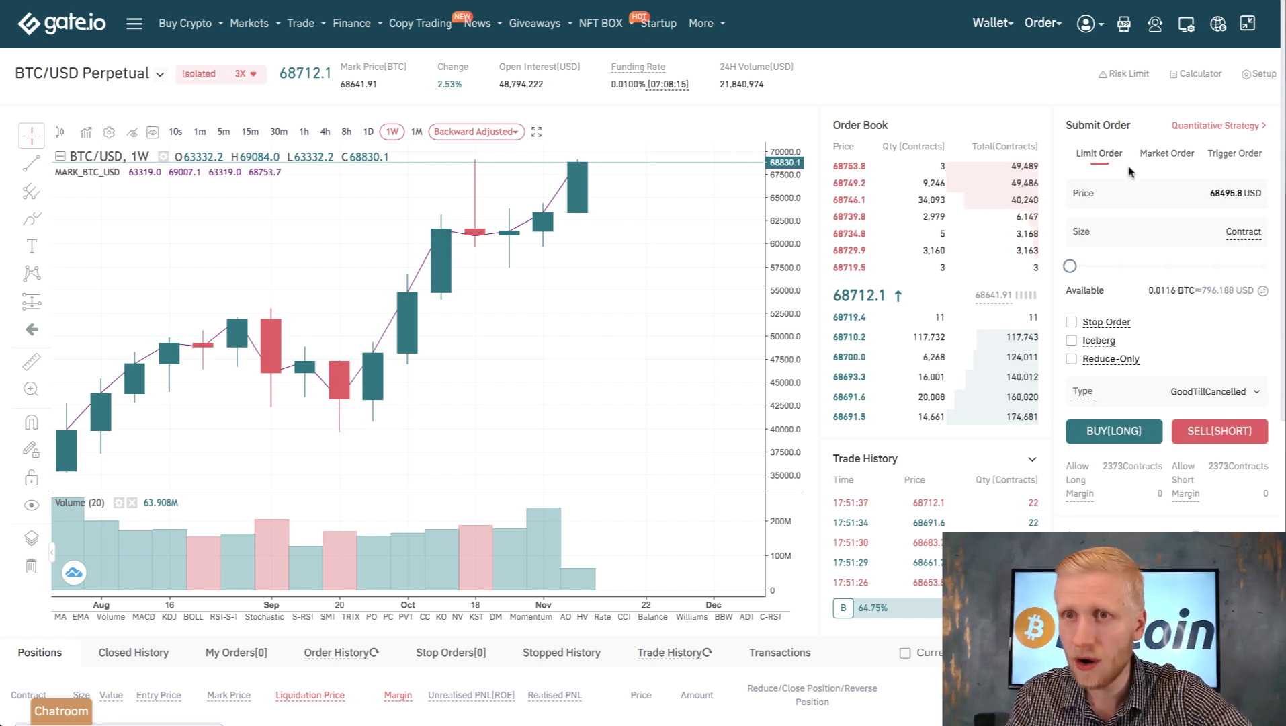
{"action": "left_click", "coordinate": [1168, 154]}
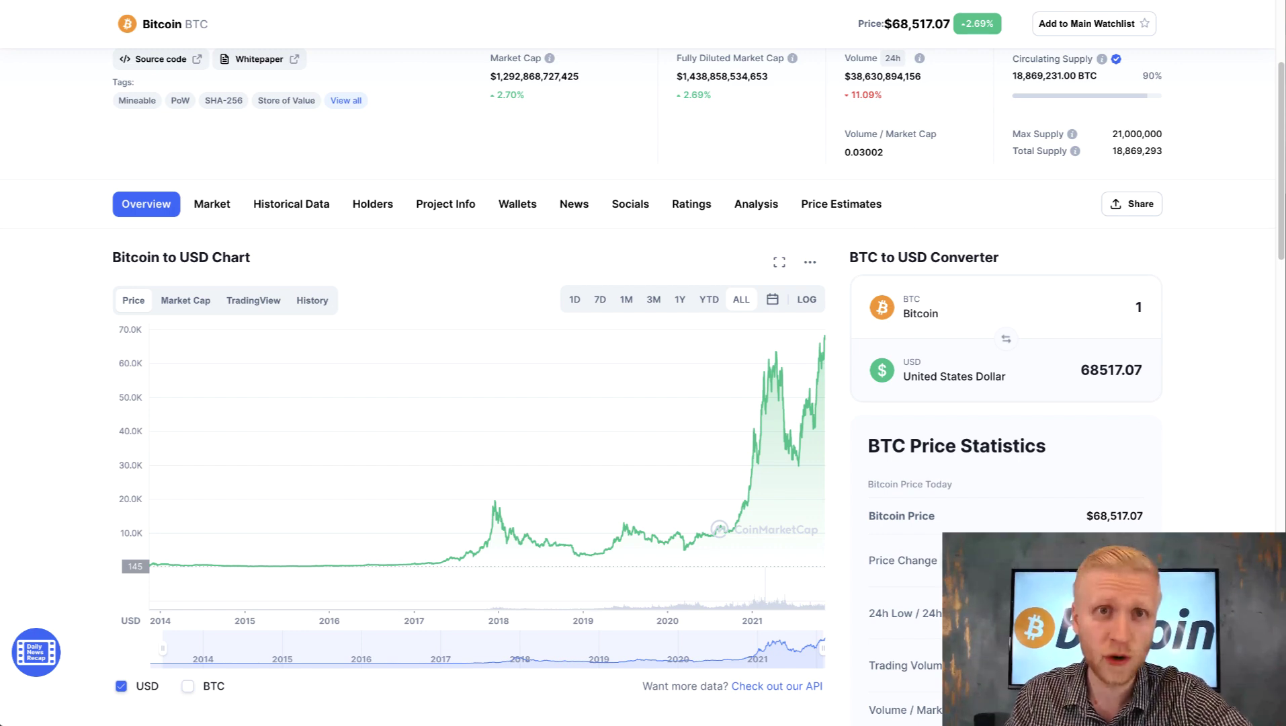
Examine Bitcoin's all-time chart on CoinMarketCap and highlight its current price at the head of the page
{"action": "left_click", "coordinate": [500, 1]}
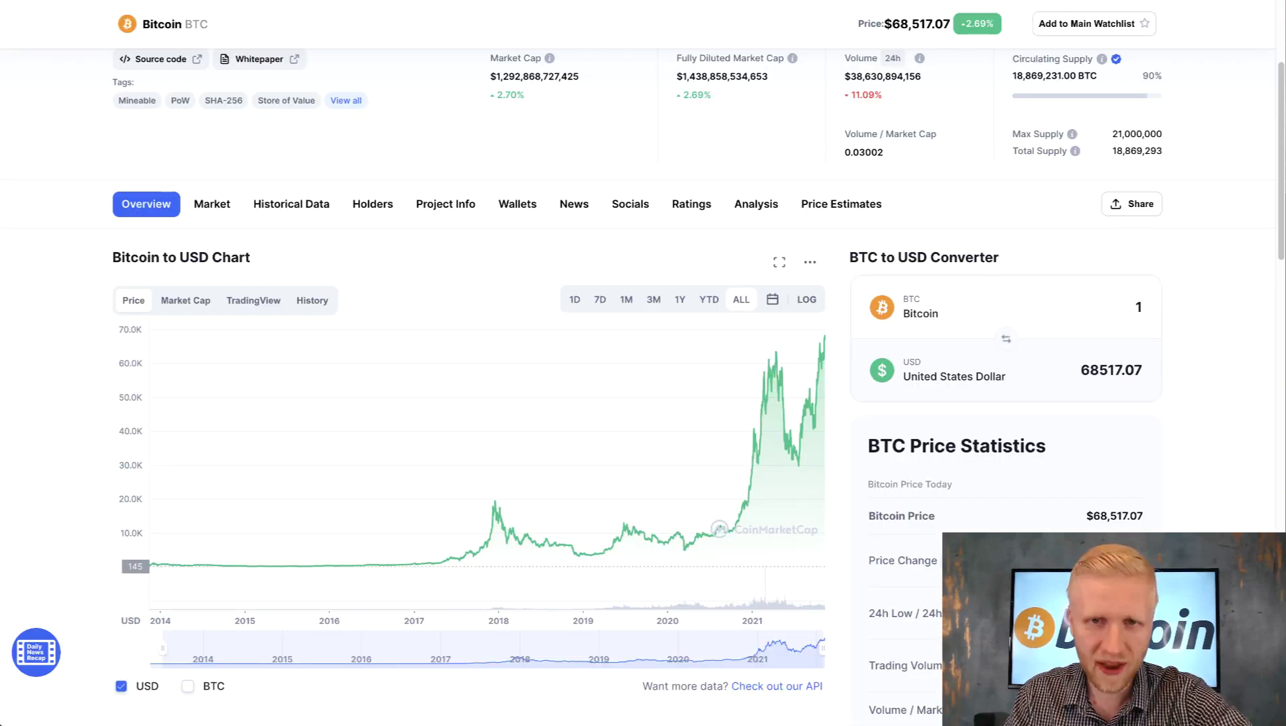
{"action": "scroll", "coordinate": [1015, 232], "scroll_direction": "up", "scroll_amount": 4}
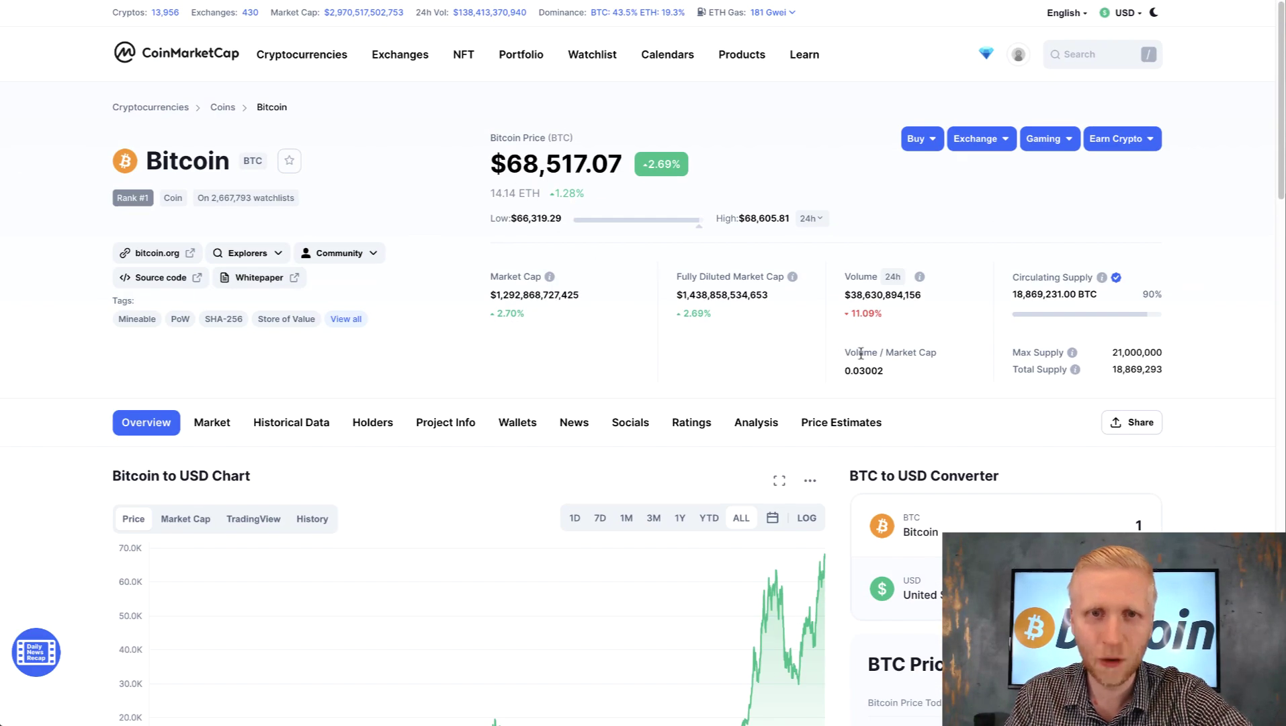
{"action": "scroll", "coordinate": [862, 355], "scroll_direction": "down", "scroll_amount": 4}
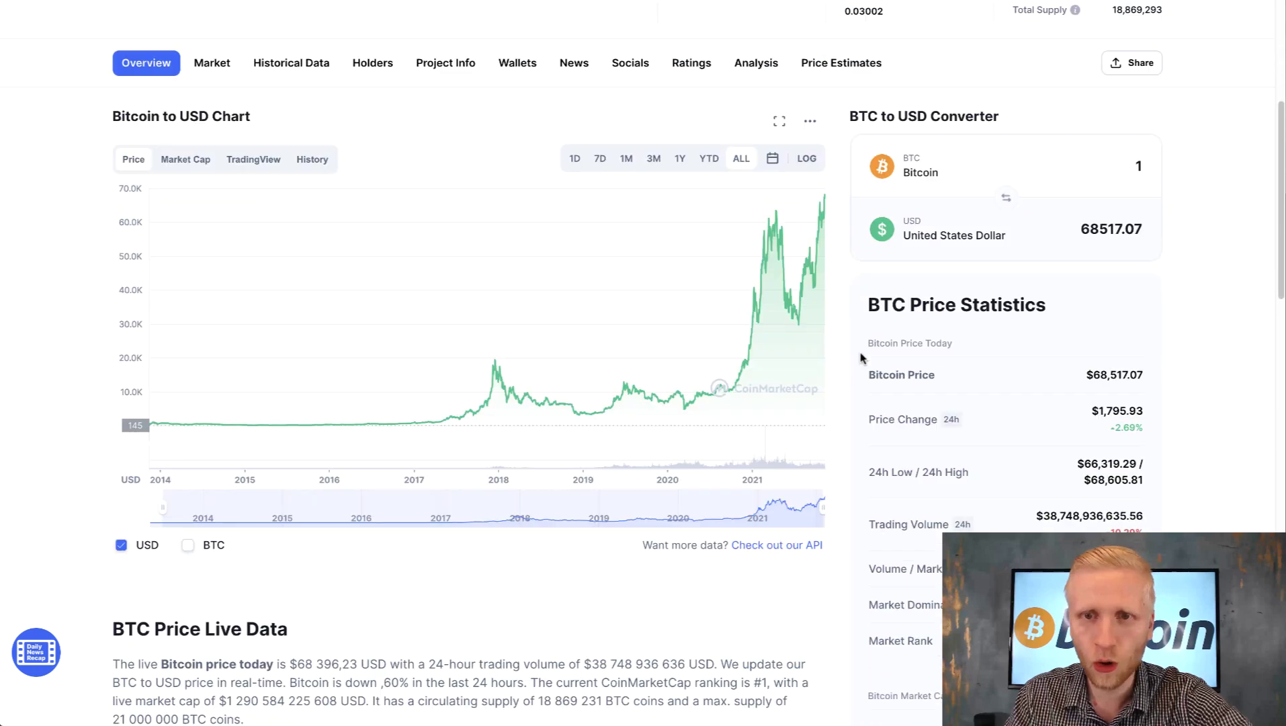
{"action": "scroll", "coordinate": [863, 356], "scroll_direction": "up", "scroll_amount": 2}
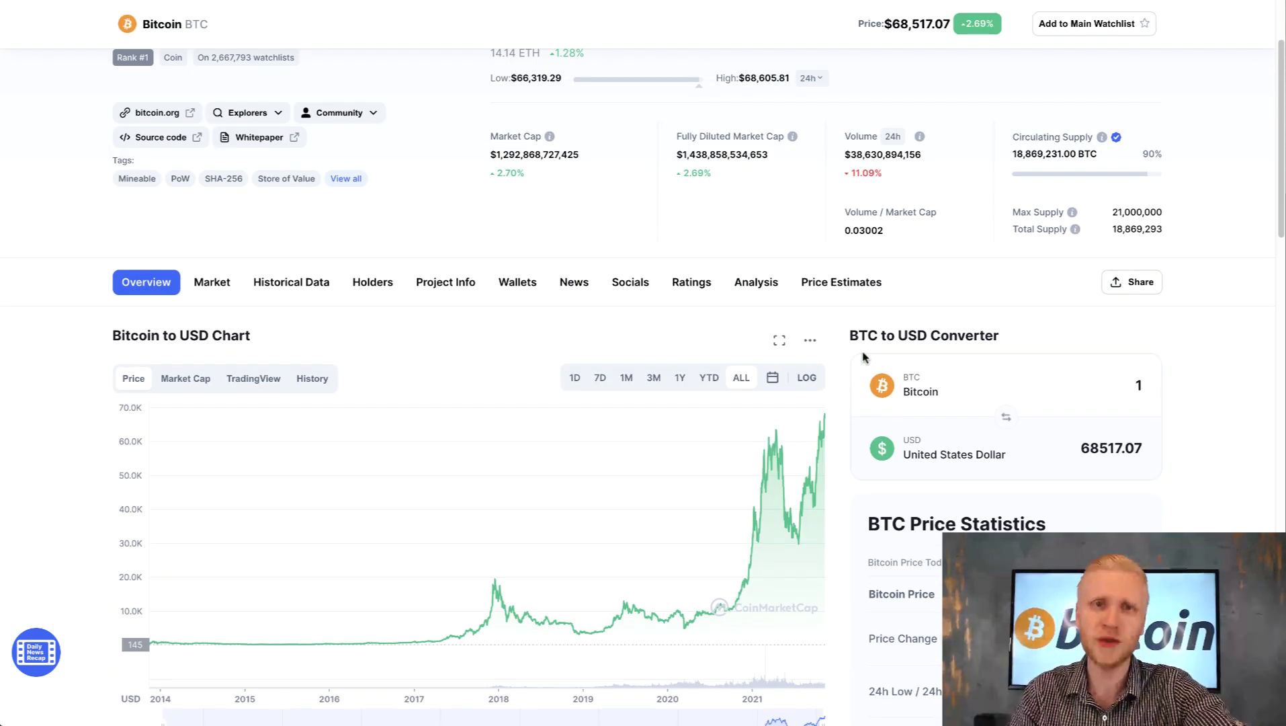
{"action": "scroll", "coordinate": [622, 286], "scroll_direction": "up", "scroll_amount": 2}
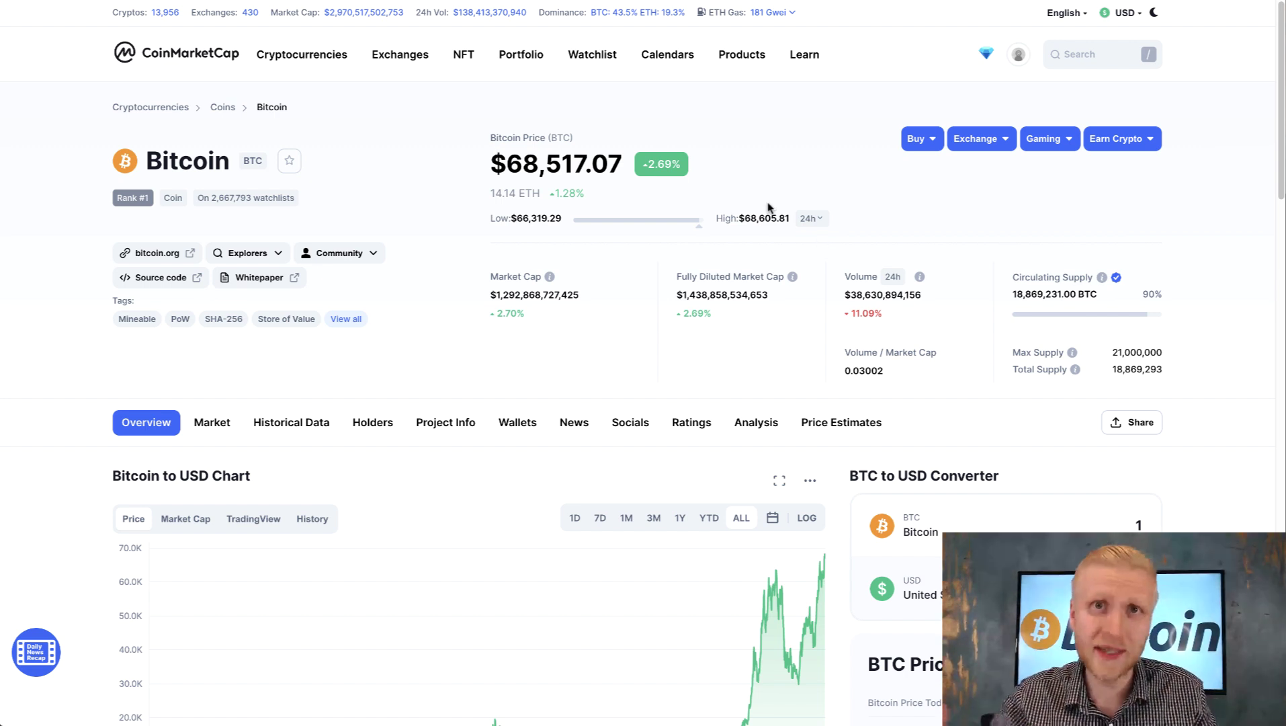
{"action": "left_click_drag", "start_coordinate": [484, 138], "coordinate": [624, 191]}
{"action": "left_click", "coordinate": [594, 185]}
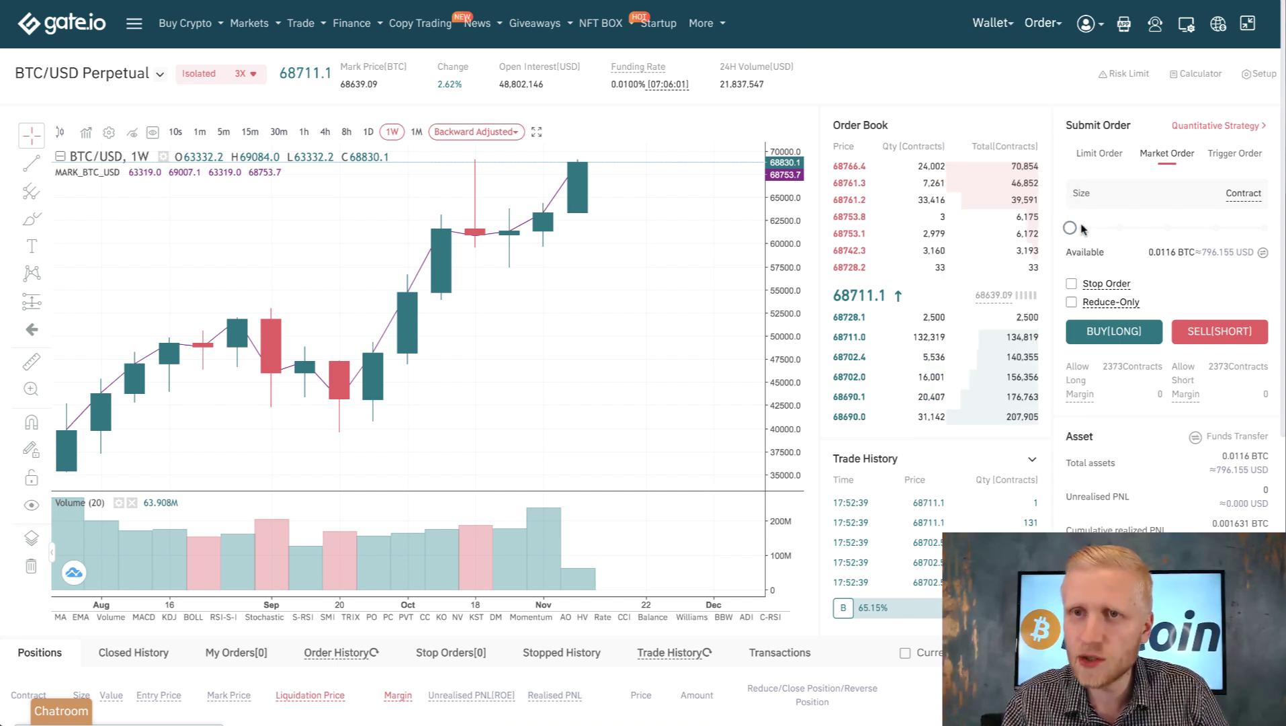
Set the BTC/USD market order size to 100% and highlight the USD equivalent of the available balance
{"action": "scroll", "coordinate": [1070, 241], "scroll_direction": "down", "scroll_amount": 1}
{"action": "scroll", "coordinate": [1070, 235], "scroll_direction": "up", "scroll_amount": 1}
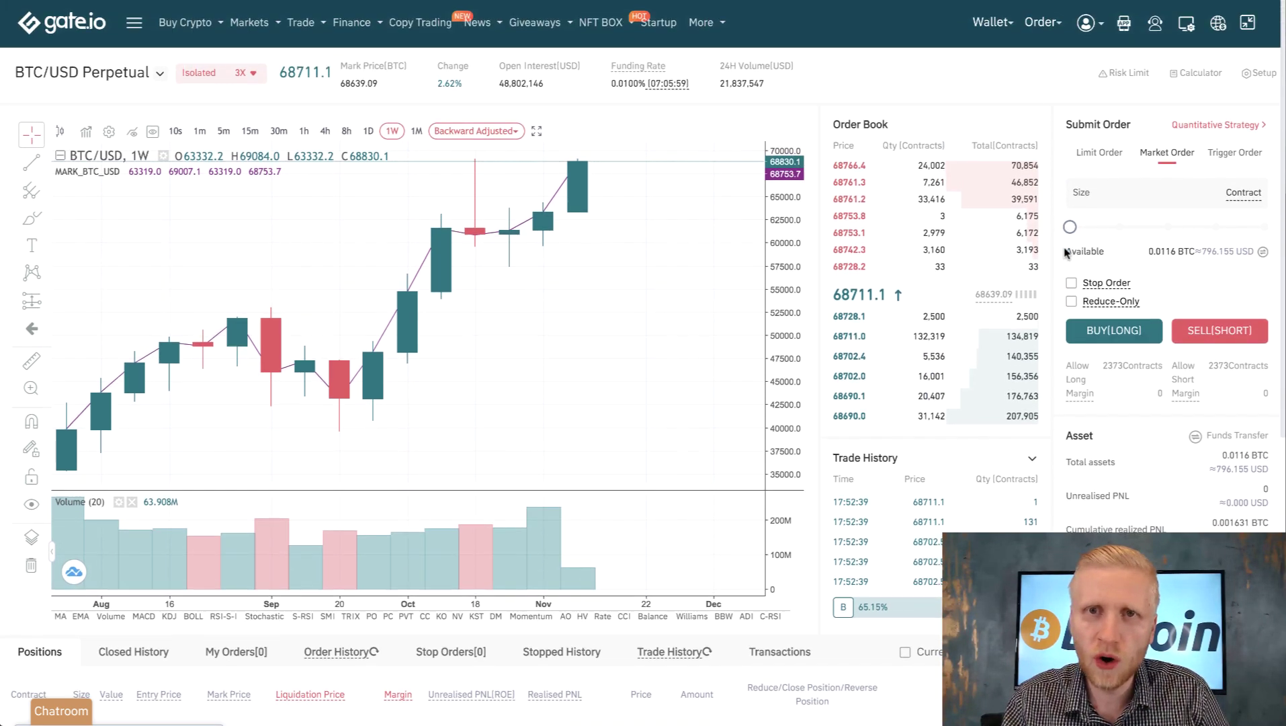
{"action": "left_click_drag", "start_coordinate": [1070, 227], "coordinate": [1272, 225]}
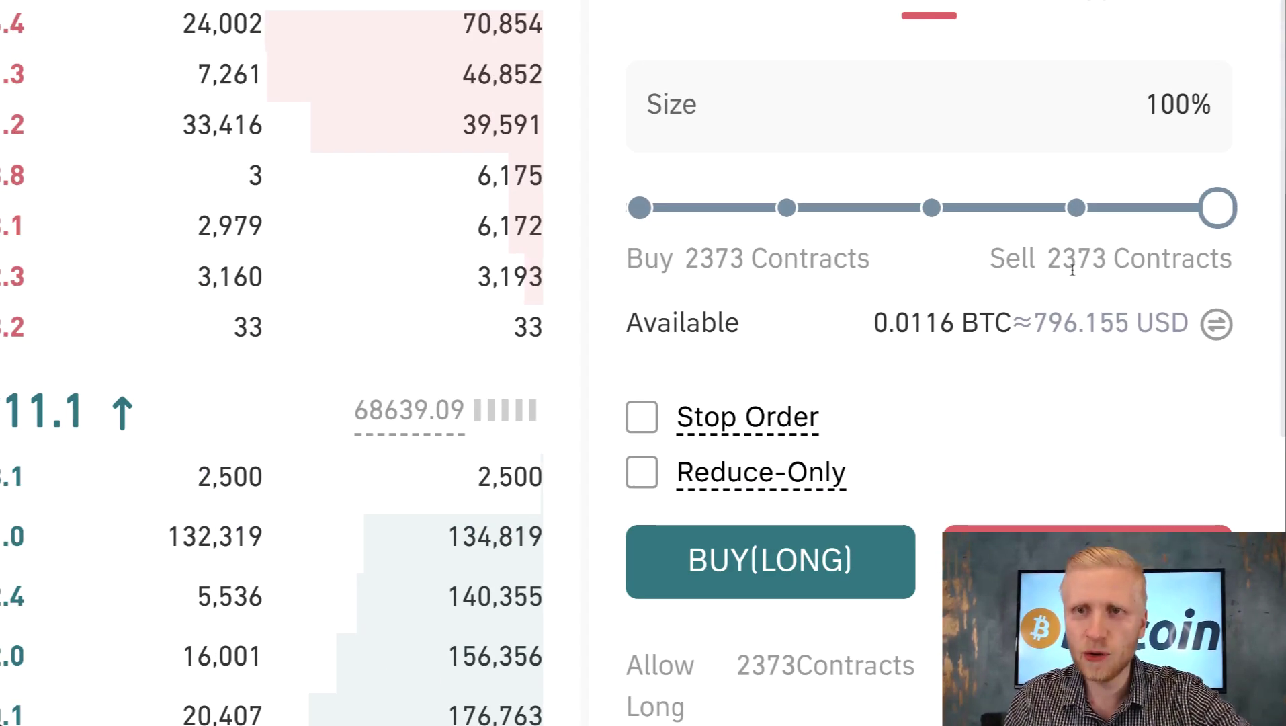
{"action": "left_click_drag", "start_coordinate": [1013, 323], "coordinate": [1129, 321]}
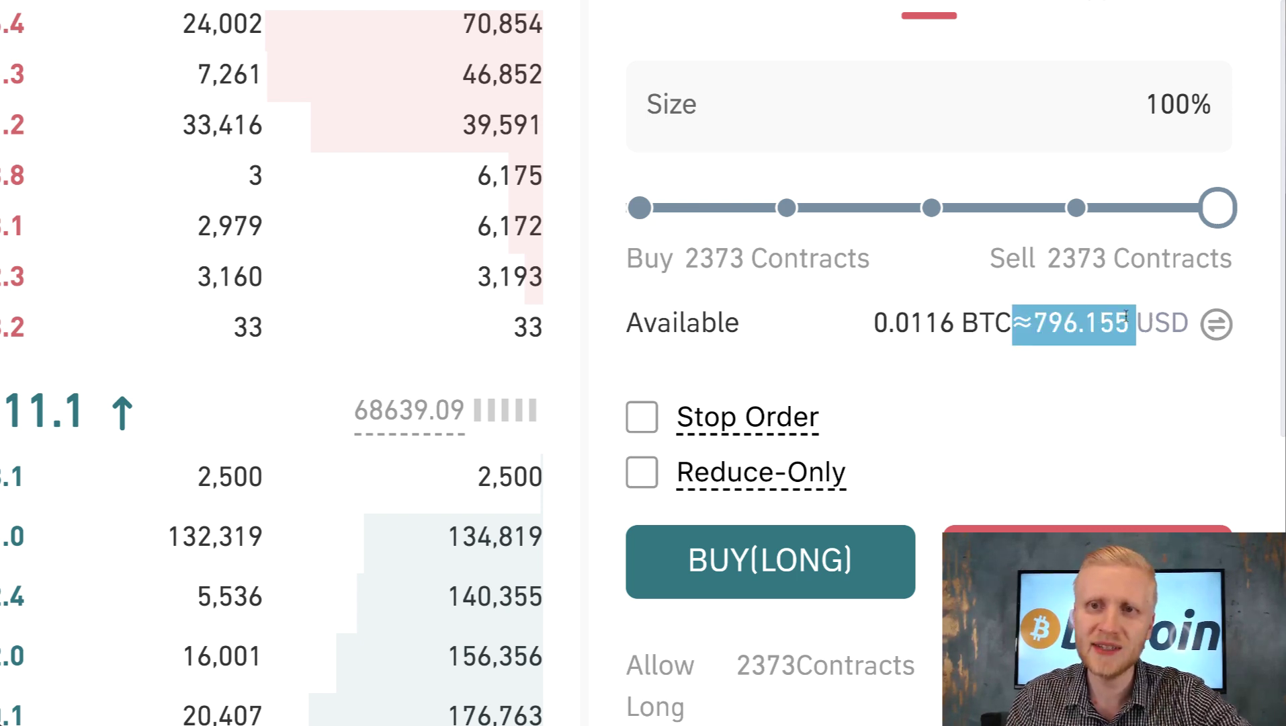
Highlight the USD equivalent of the available balance and the number of contracts that can be bought with it
{"action": "left_click", "coordinate": [1154, 311]}
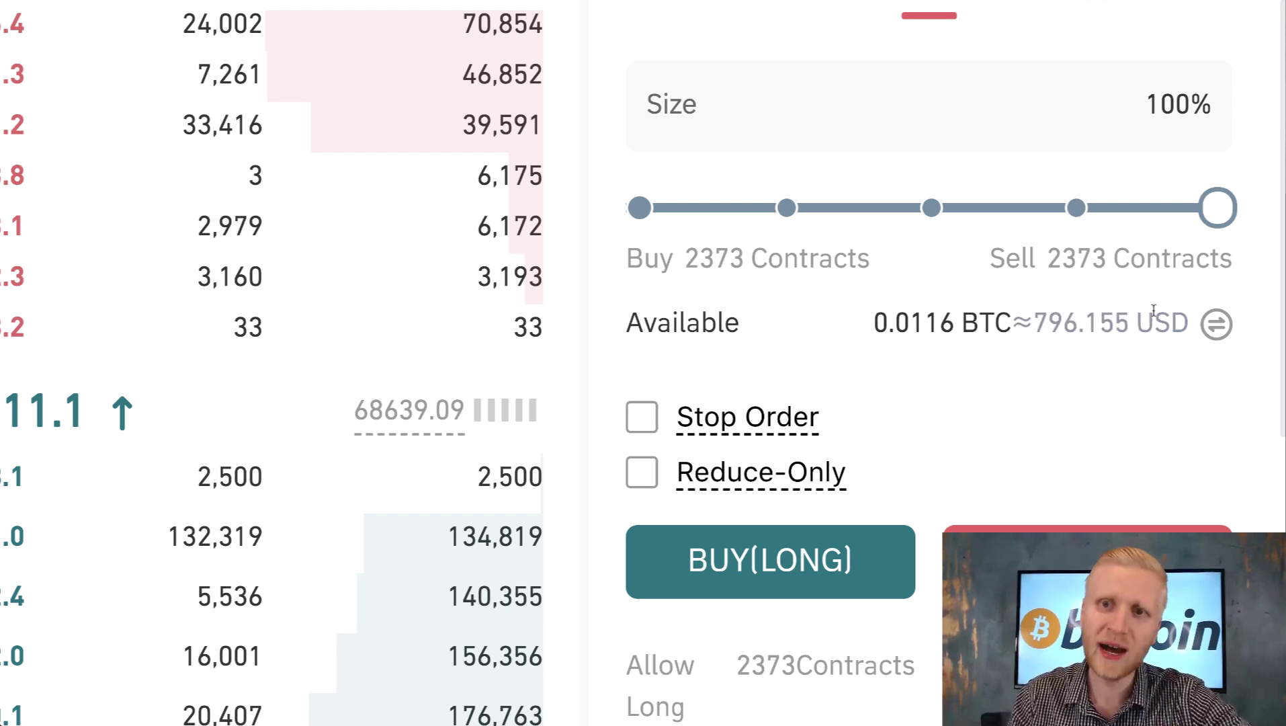
{"action": "left_click_drag", "start_coordinate": [1012, 322], "coordinate": [1089, 323]}
{"action": "left_click", "coordinate": [630, 270]}
{"action": "left_click_drag", "start_coordinate": [627, 269], "coordinate": [794, 268]}
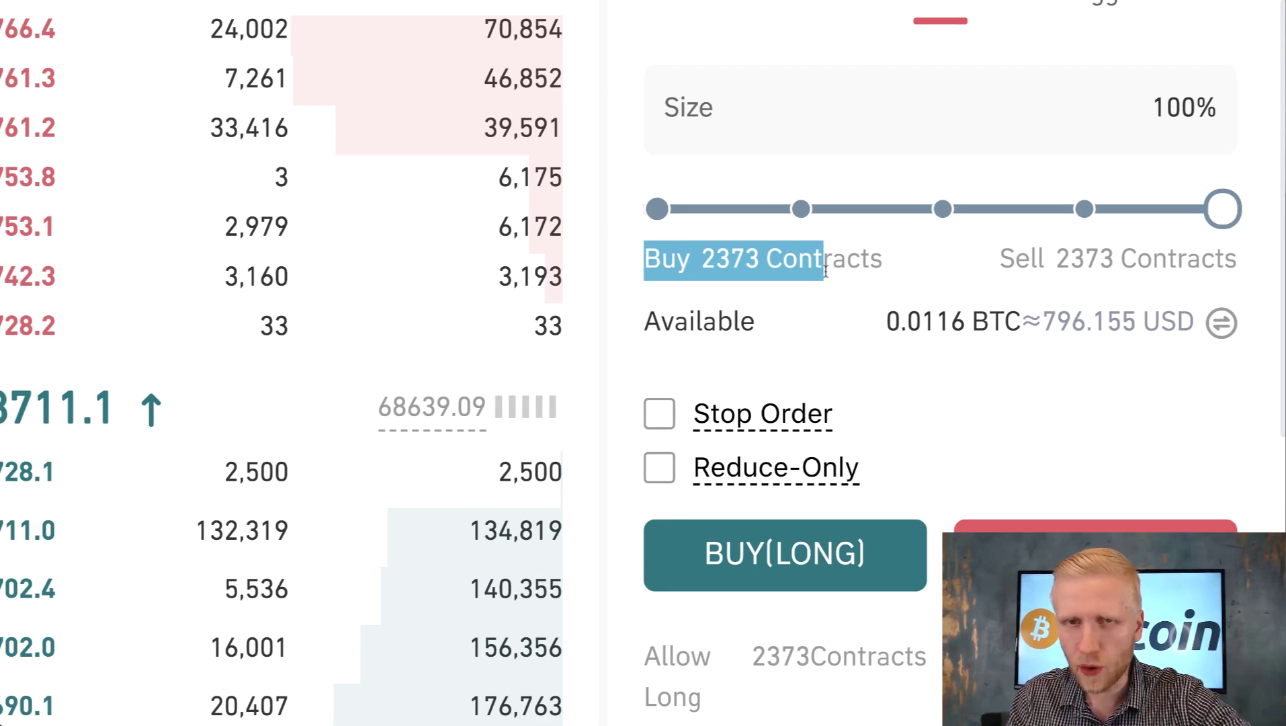
Set the BTC/USD perpetual's isolated leverage to 100X
{"action": "left_click", "coordinate": [248, 74]}
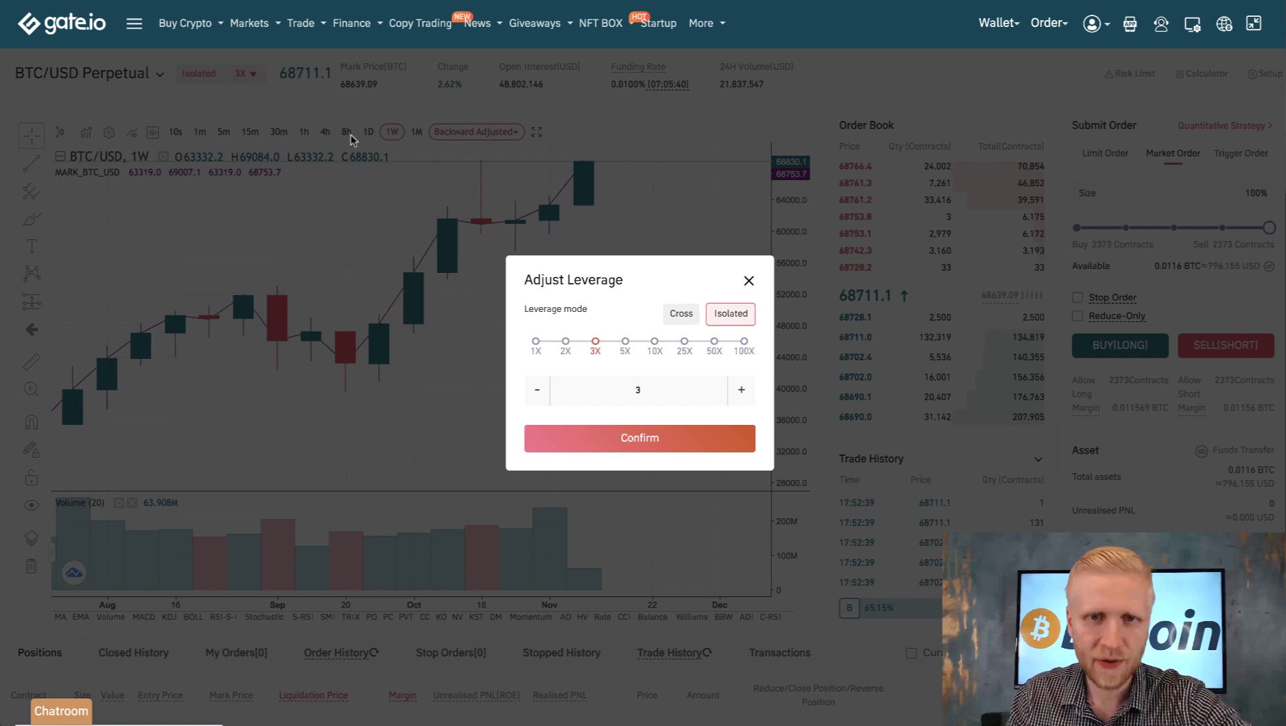
{"action": "left_click_drag", "start_coordinate": [595, 341], "coordinate": [740, 347]}
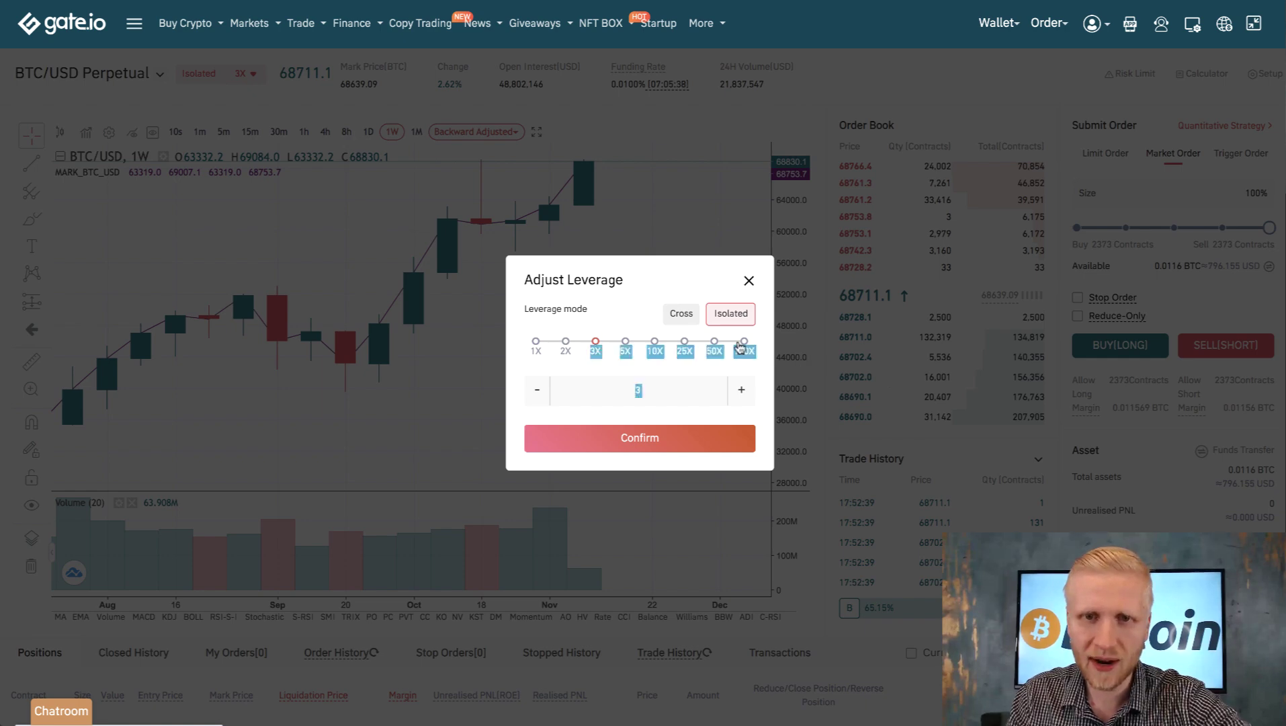
{"action": "left_click", "coordinate": [744, 345]}
{"action": "left_click", "coordinate": [726, 438]}
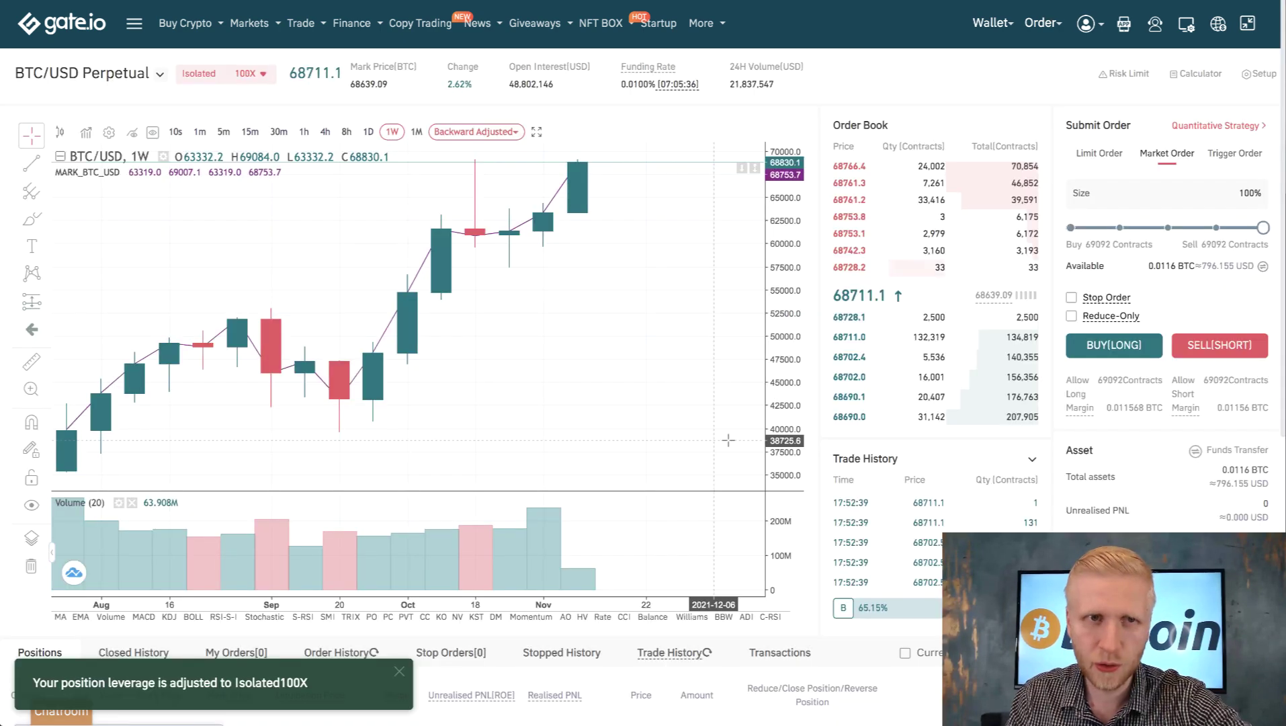
Highlight the number of buyable contracts at the 100X leverage and compare it with the available balance in USD
{"action": "triple_click", "coordinate": [1140, 245]}
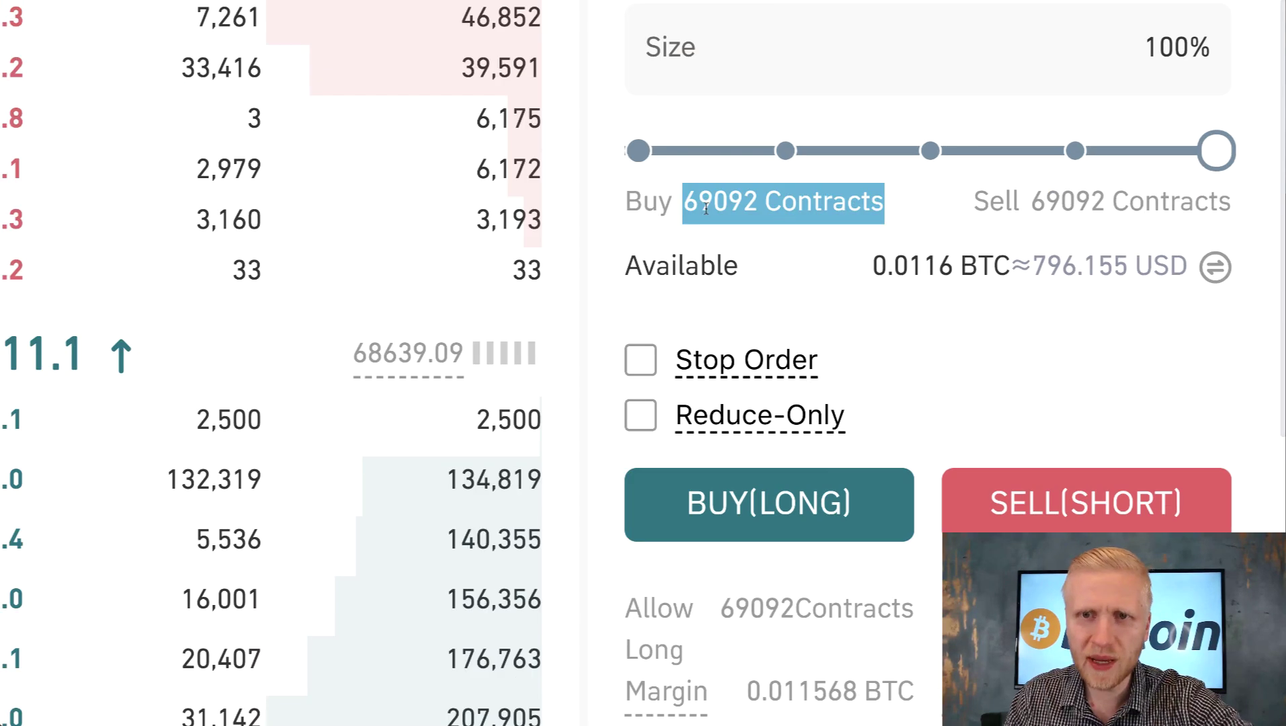
{"action": "left_click_drag", "start_coordinate": [682, 199], "coordinate": [764, 209]}
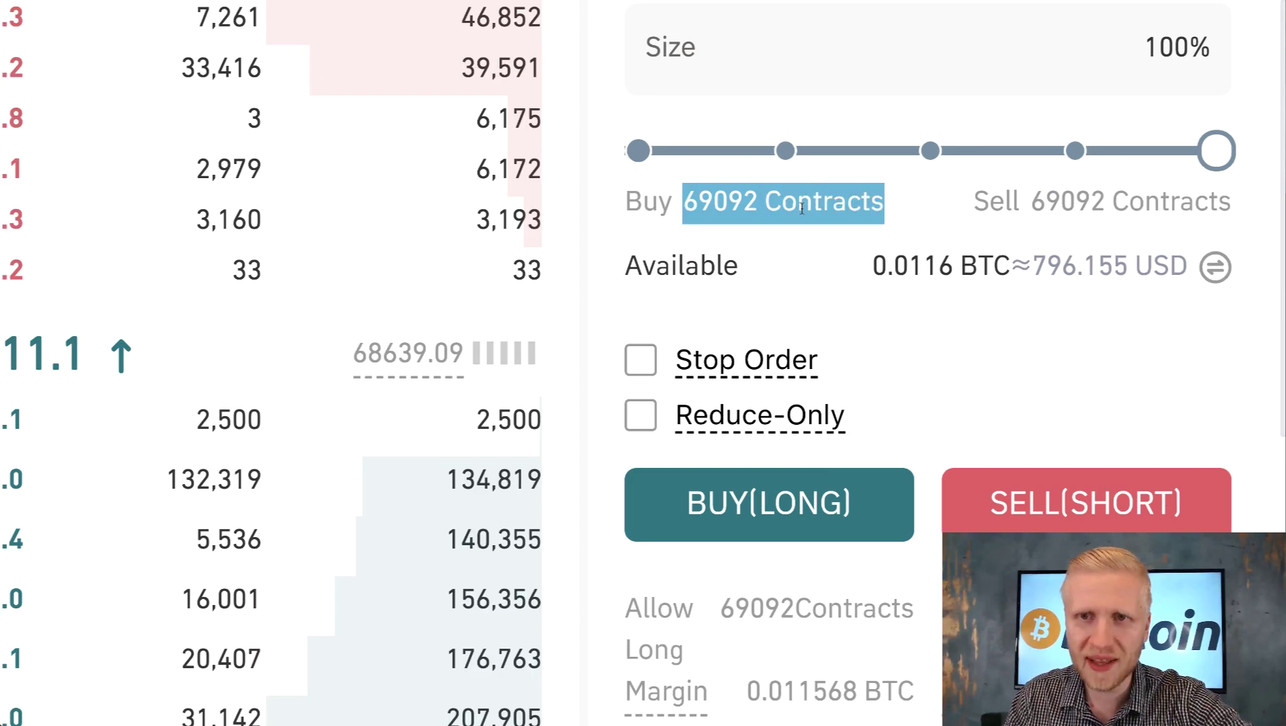
{"action": "left_click_drag", "start_coordinate": [1033, 266], "coordinate": [1161, 260]}
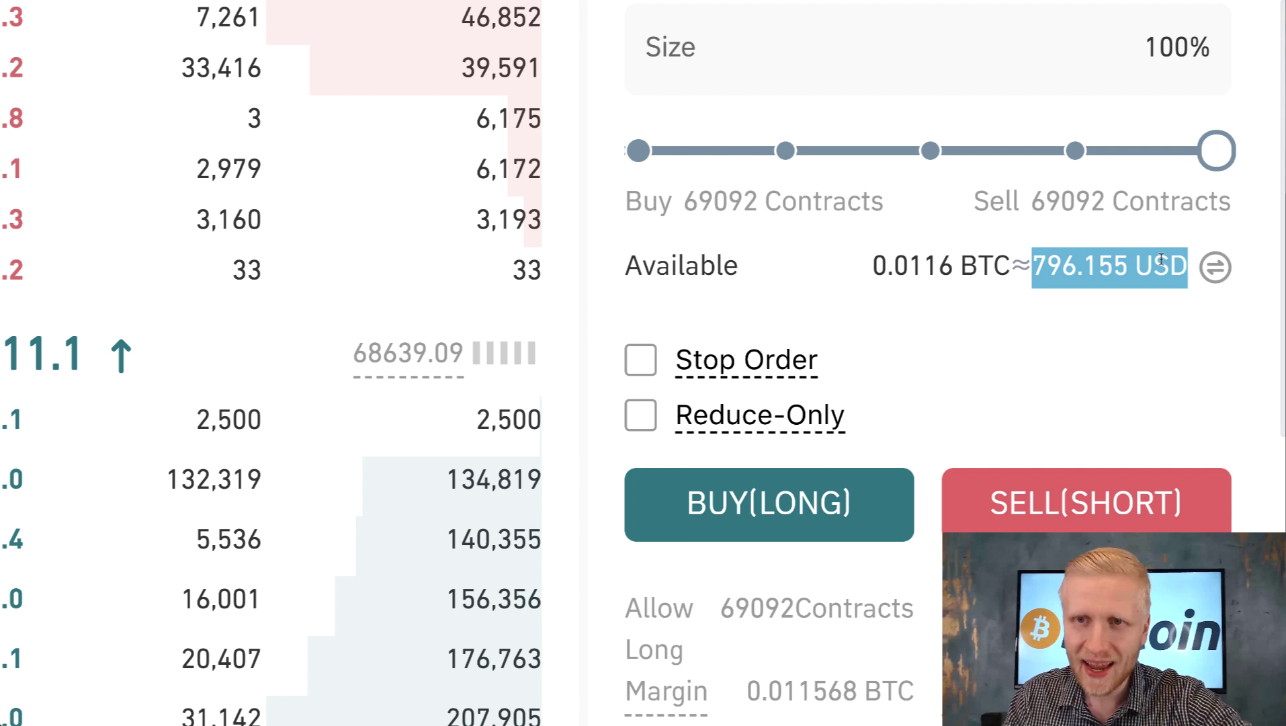
{"action": "left_click", "coordinate": [1169, 301]}
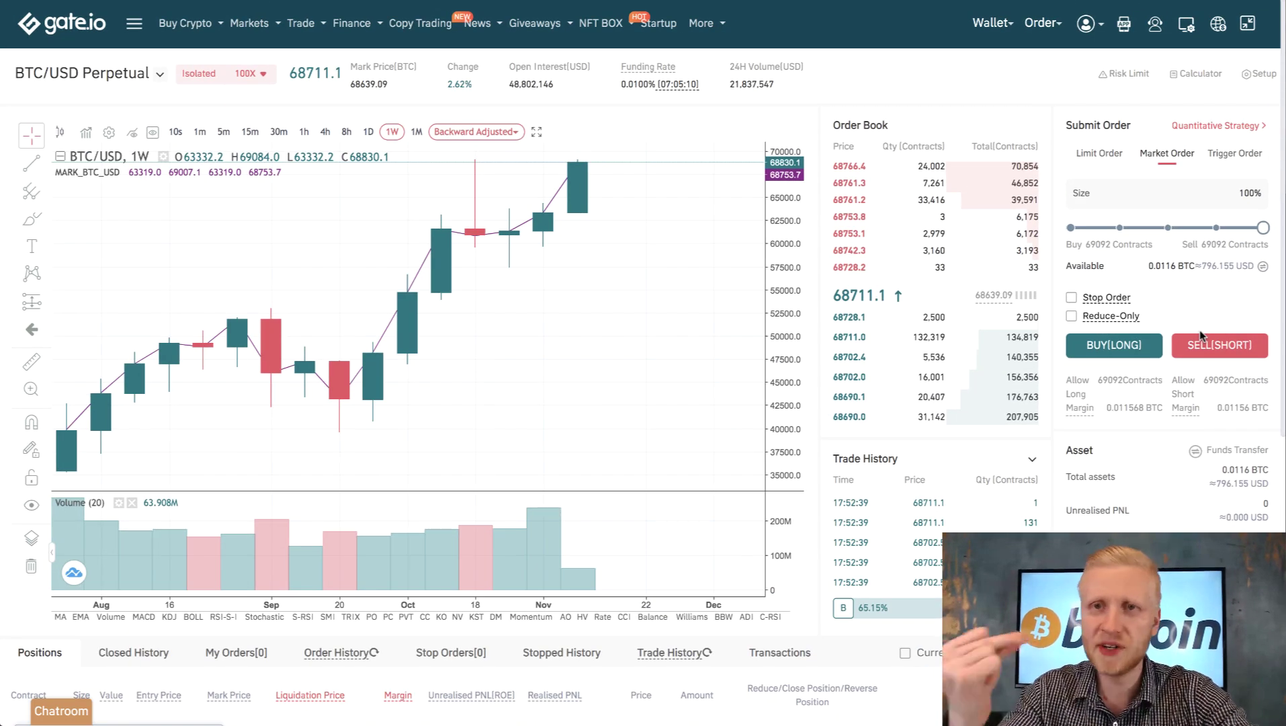
Lower the BTC/USD perpetual's isolated leverage to 10X
{"action": "left_click", "coordinate": [265, 73]}
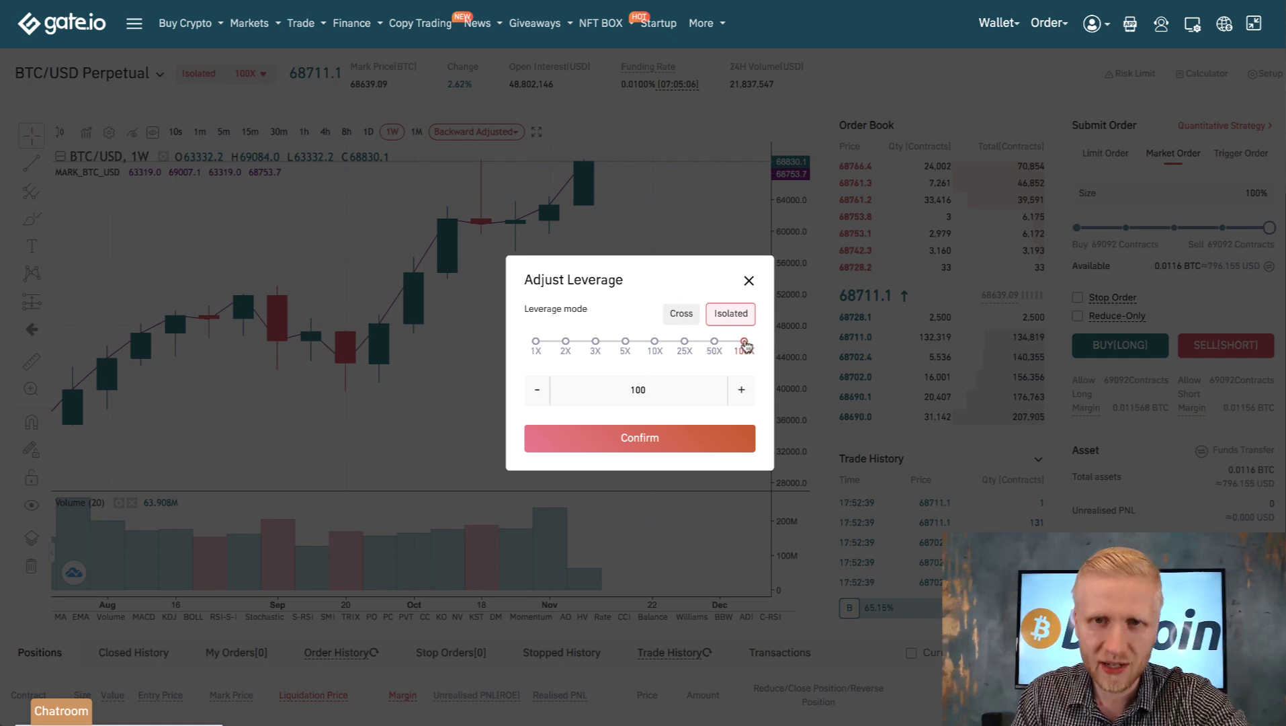
{"action": "left_click_drag", "start_coordinate": [745, 345], "coordinate": [655, 342]}
{"action": "left_click", "coordinate": [670, 438]}
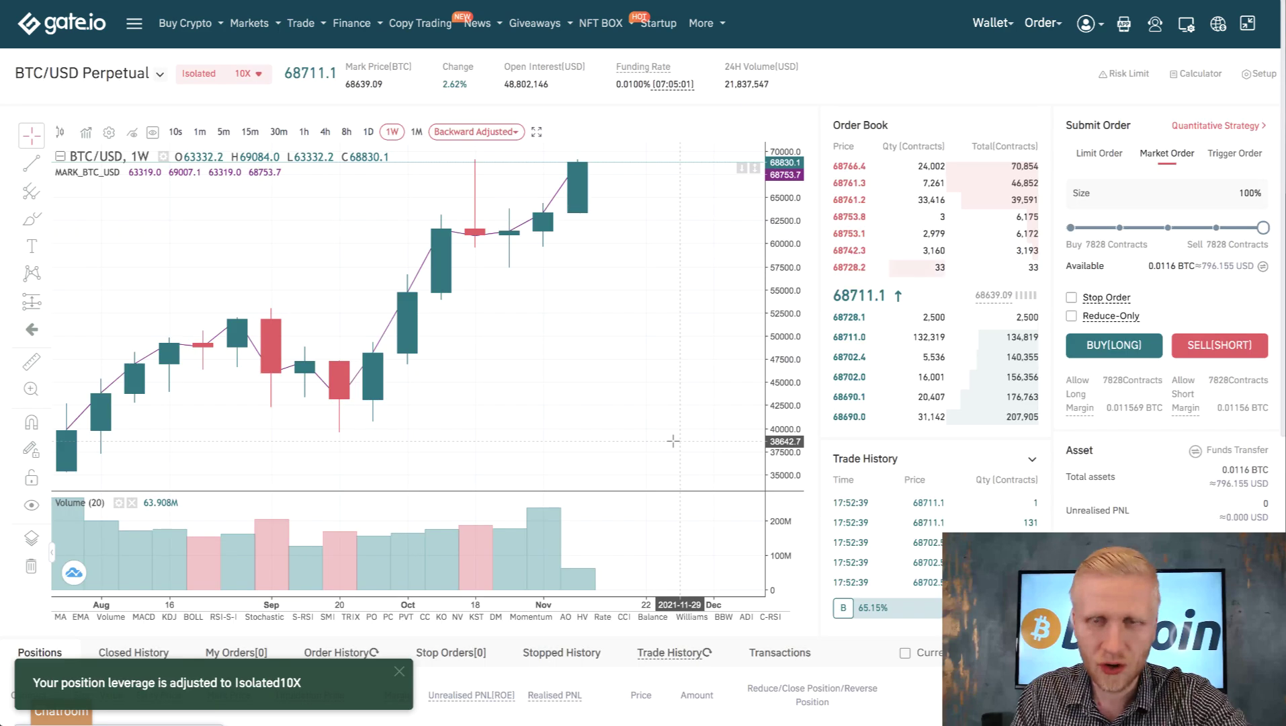
Try the lower leverage levels and set the BTC/USD perpetual's isolated leverage to 3X
{"action": "left_click", "coordinate": [258, 78]}
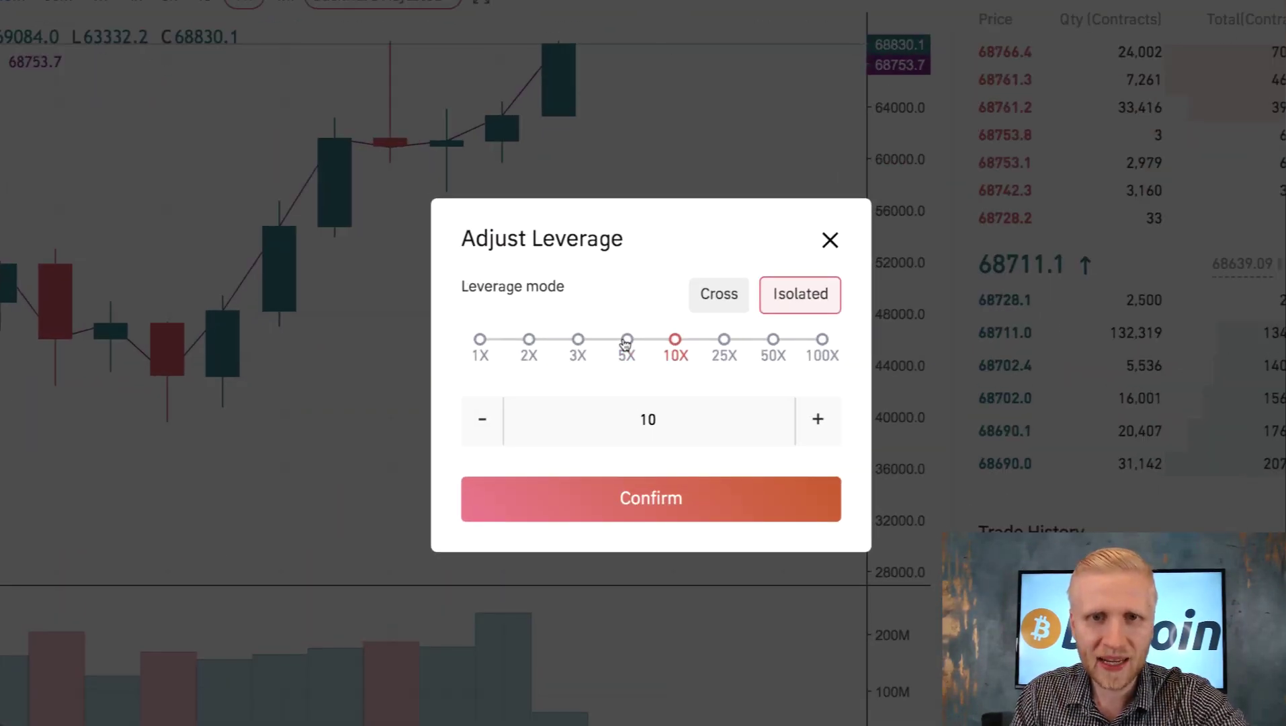
{"action": "left_click", "coordinate": [627, 345]}
{"action": "left_click", "coordinate": [579, 340]}
{"action": "left_click", "coordinate": [530, 340]}
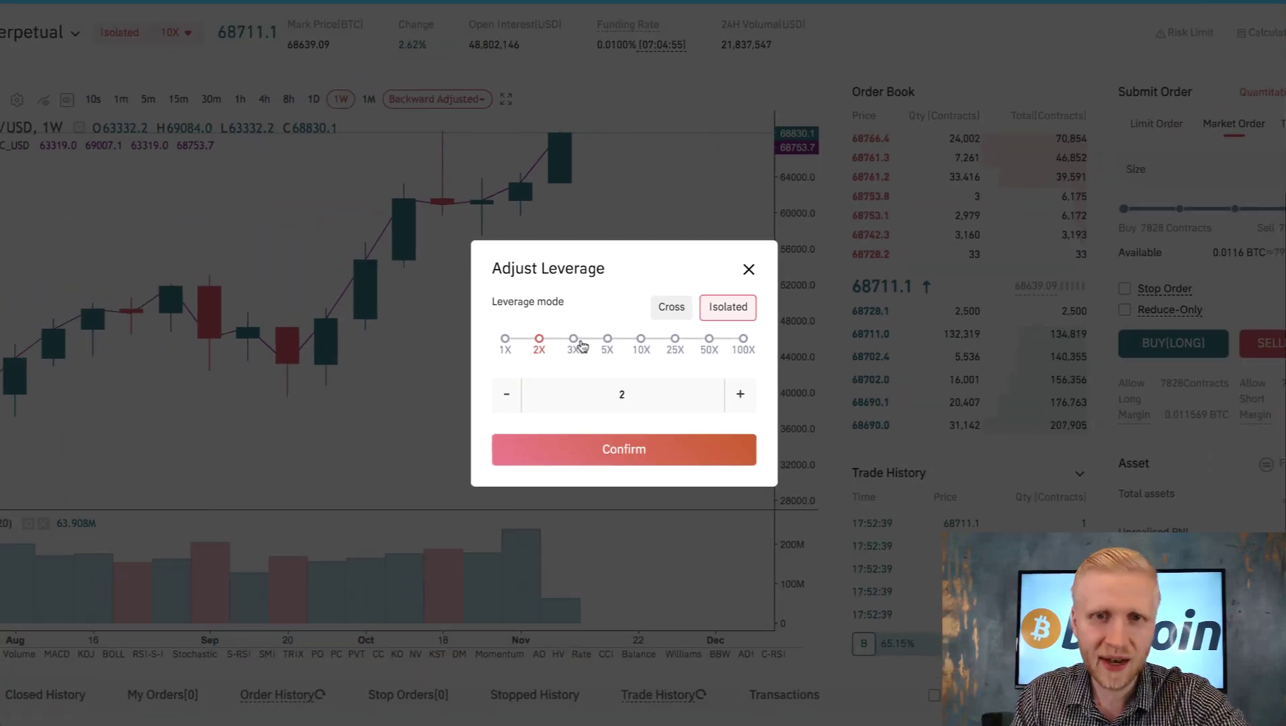
{"action": "left_click", "coordinate": [575, 341]}
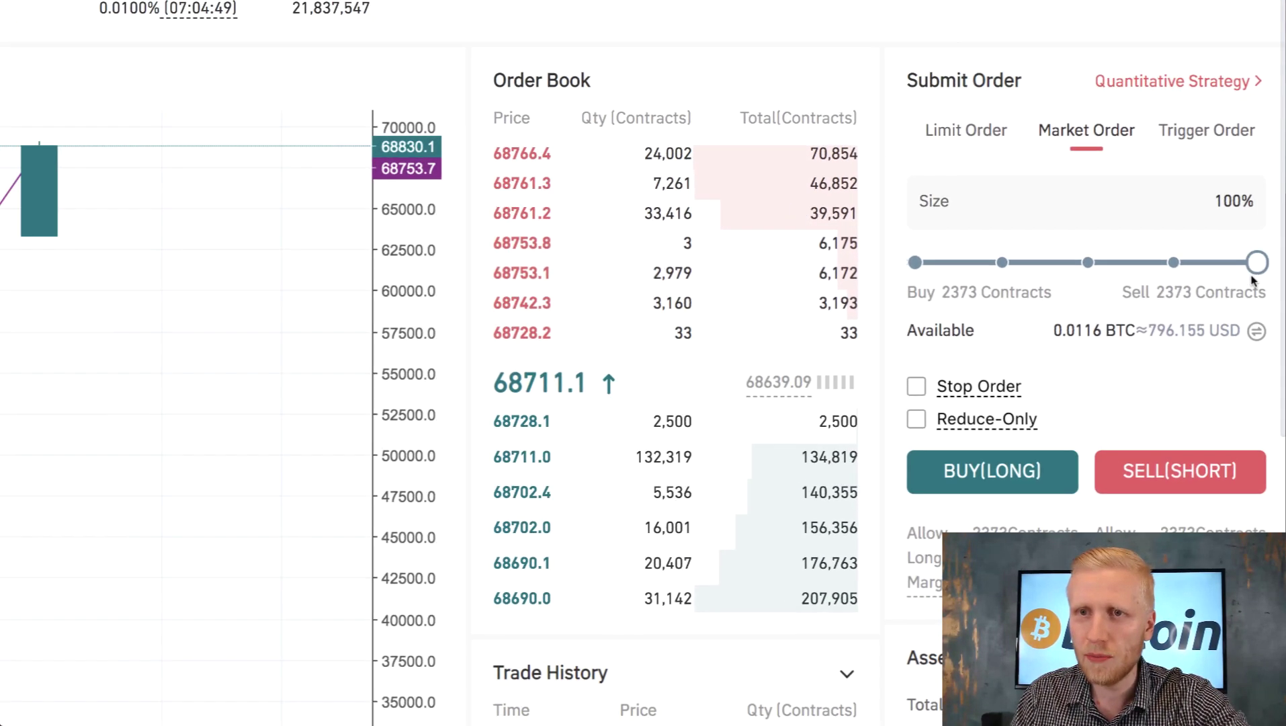
Set the BTC/USD market order size to 50%
{"action": "left_click_drag", "start_coordinate": [1262, 227], "coordinate": [1089, 262]}
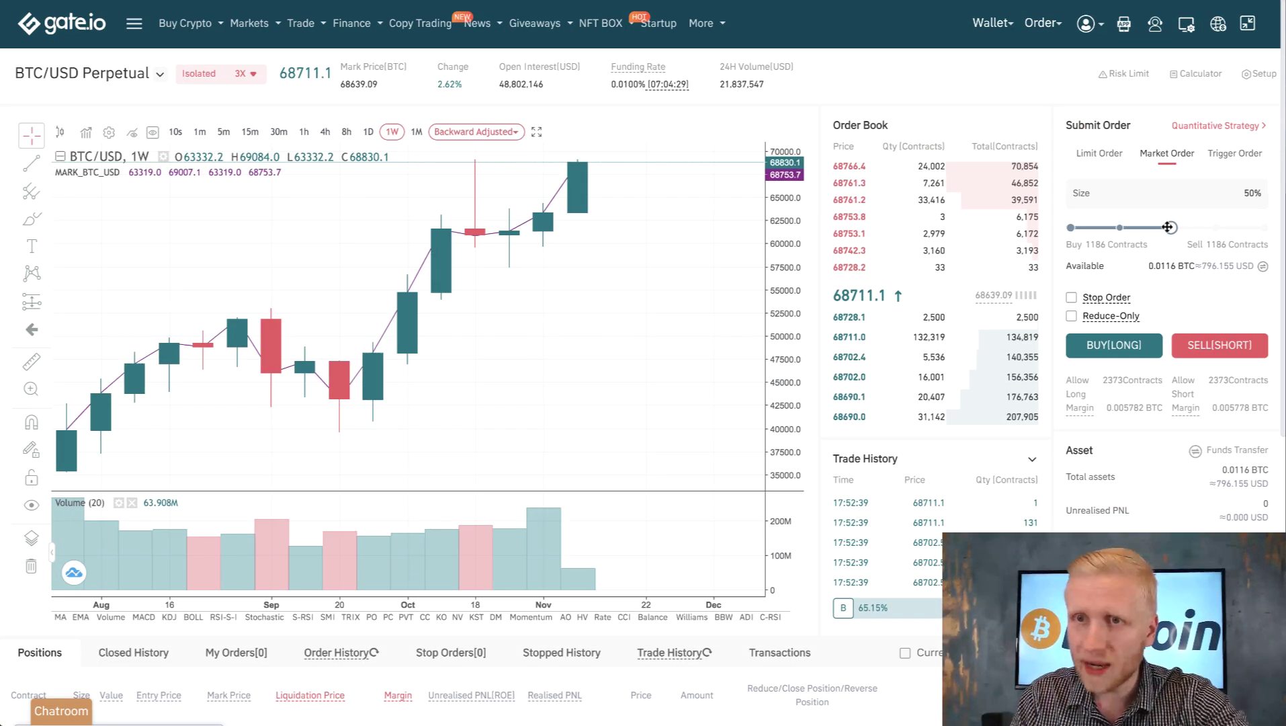
{"action": "left_click_drag", "start_coordinate": [1046, 180], "coordinate": [1127, 178]}
{"action": "left_click_drag", "start_coordinate": [1210, 225], "coordinate": [1169, 227]}
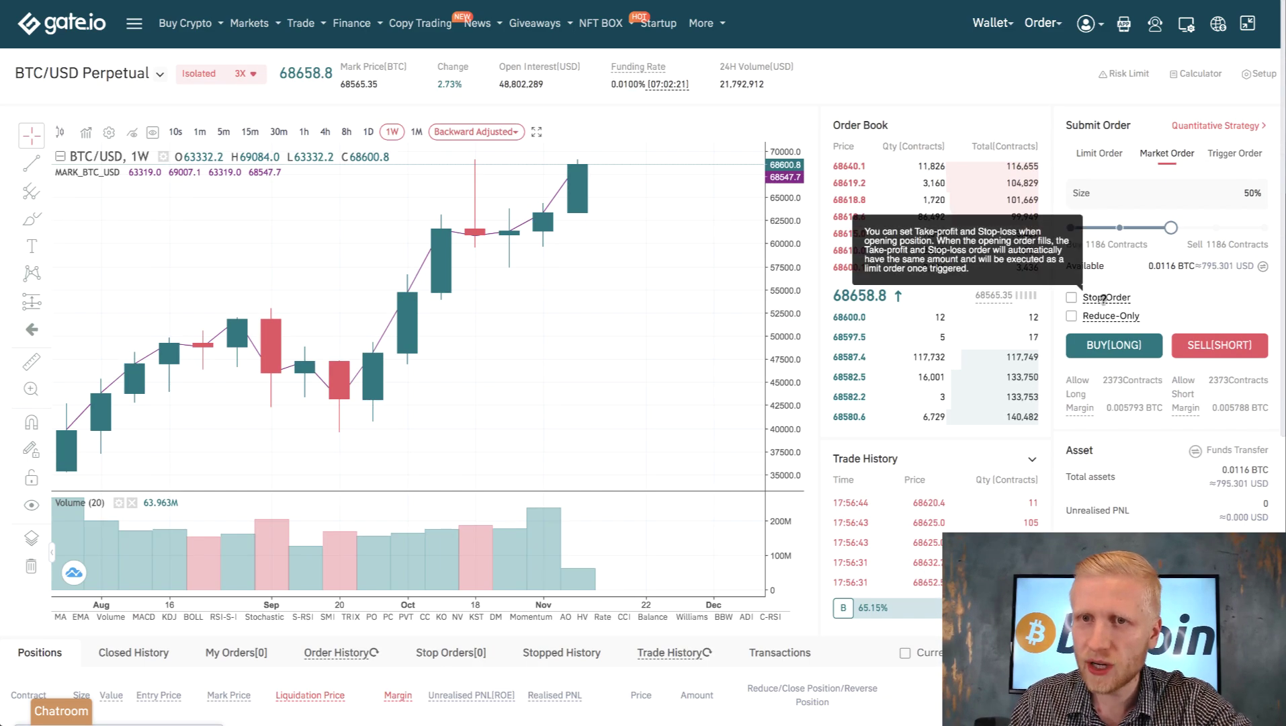
Read the Reduce-Only explanation, then place and confirm a BUY(LONG) market order for 1186 BTC/USD contracts
{"action": "mouse_move", "coordinate": [1091, 317]}
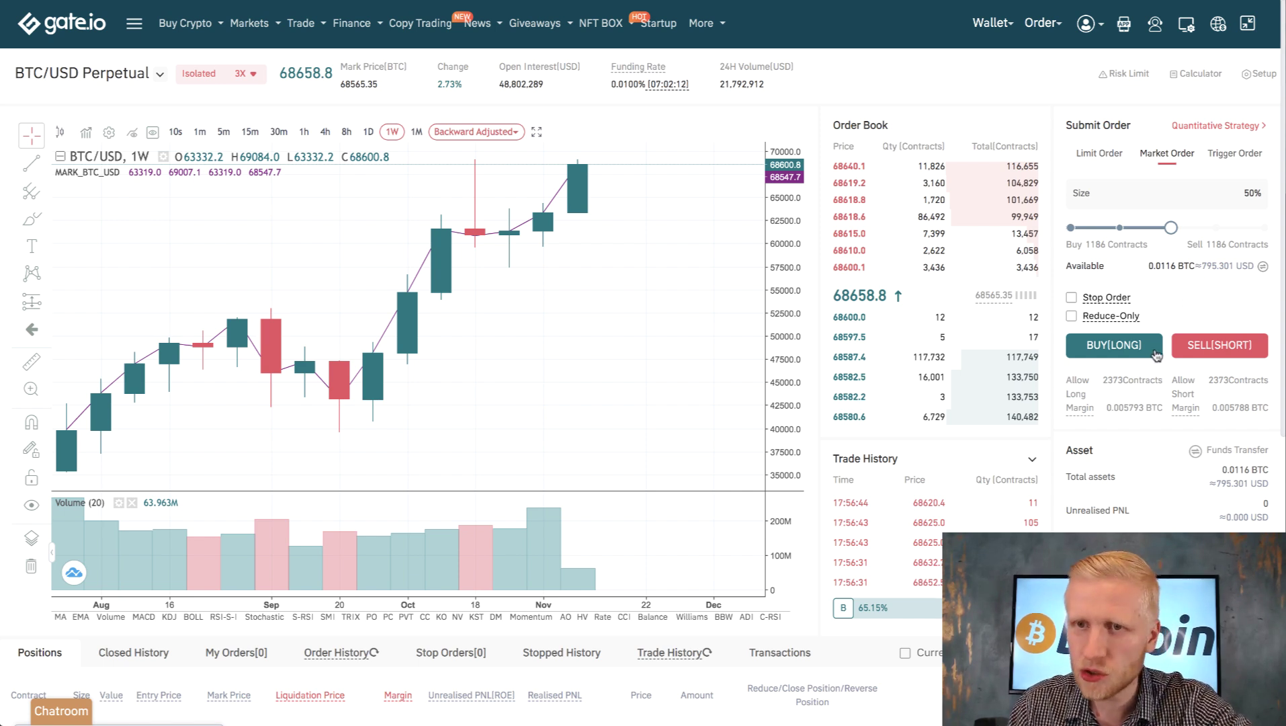
{"action": "left_click", "coordinate": [1101, 347]}
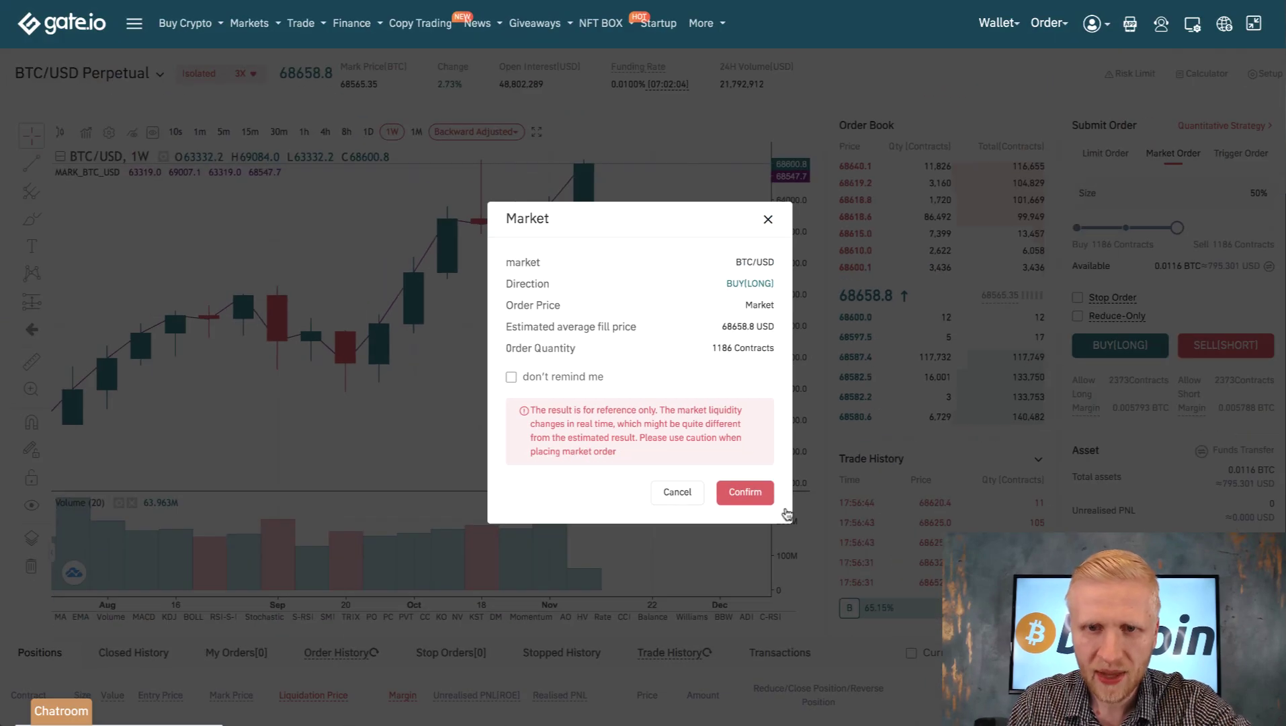
{"action": "left_click", "coordinate": [786, 514]}
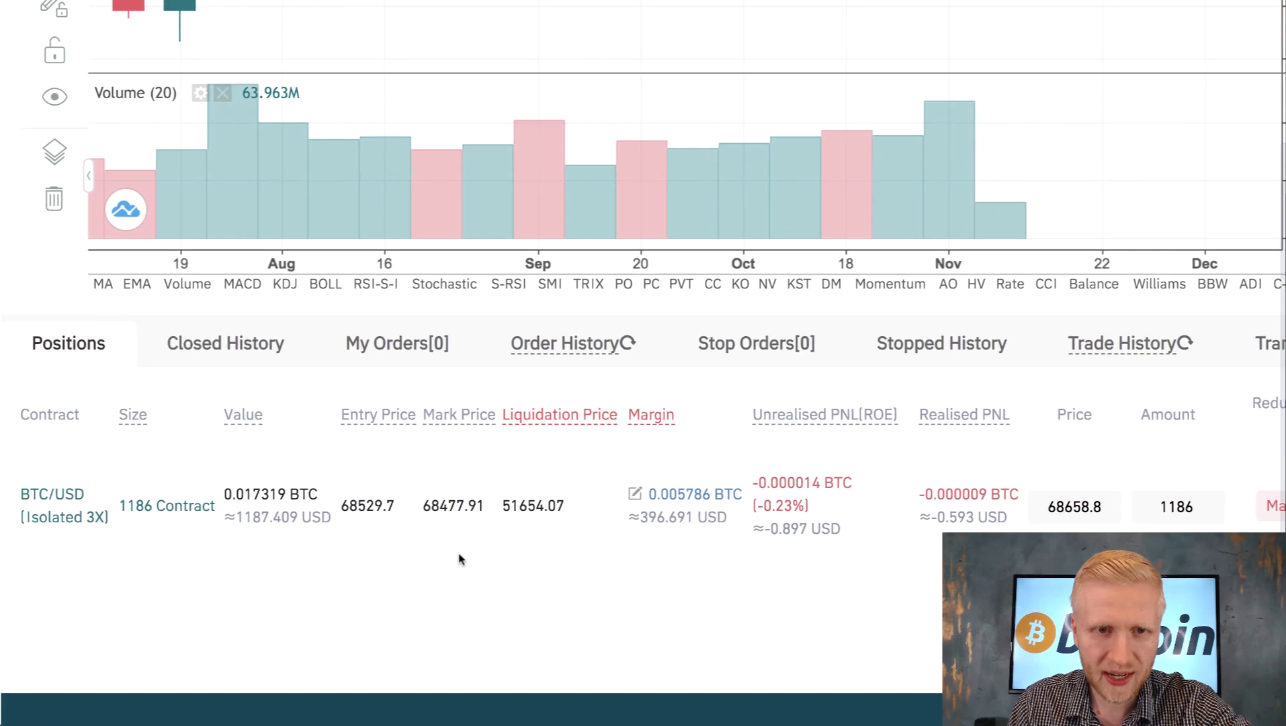
Examine the open BTC/USD position's liquidation price and profit figures, and its entry marker on the weekly chart
{"action": "mouse_move", "coordinate": [526, 420]}
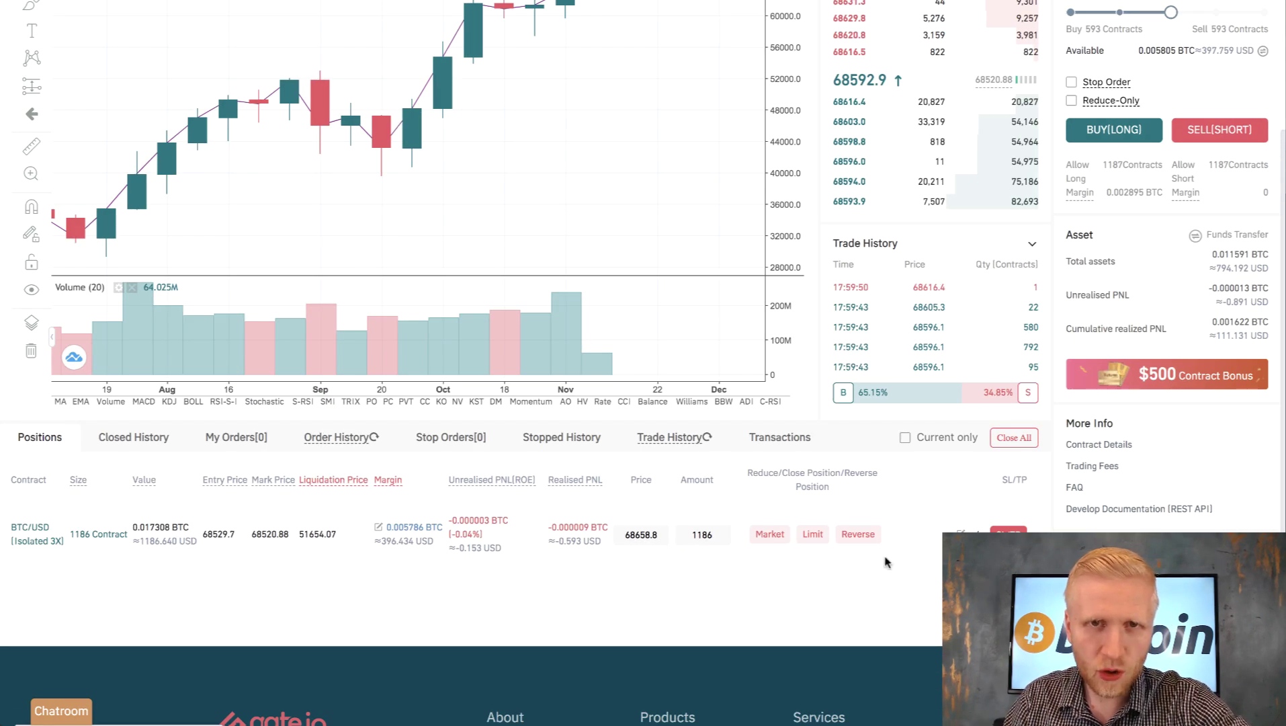
{"action": "scroll", "coordinate": [868, 503], "scroll_direction": "up", "scroll_amount": 2}
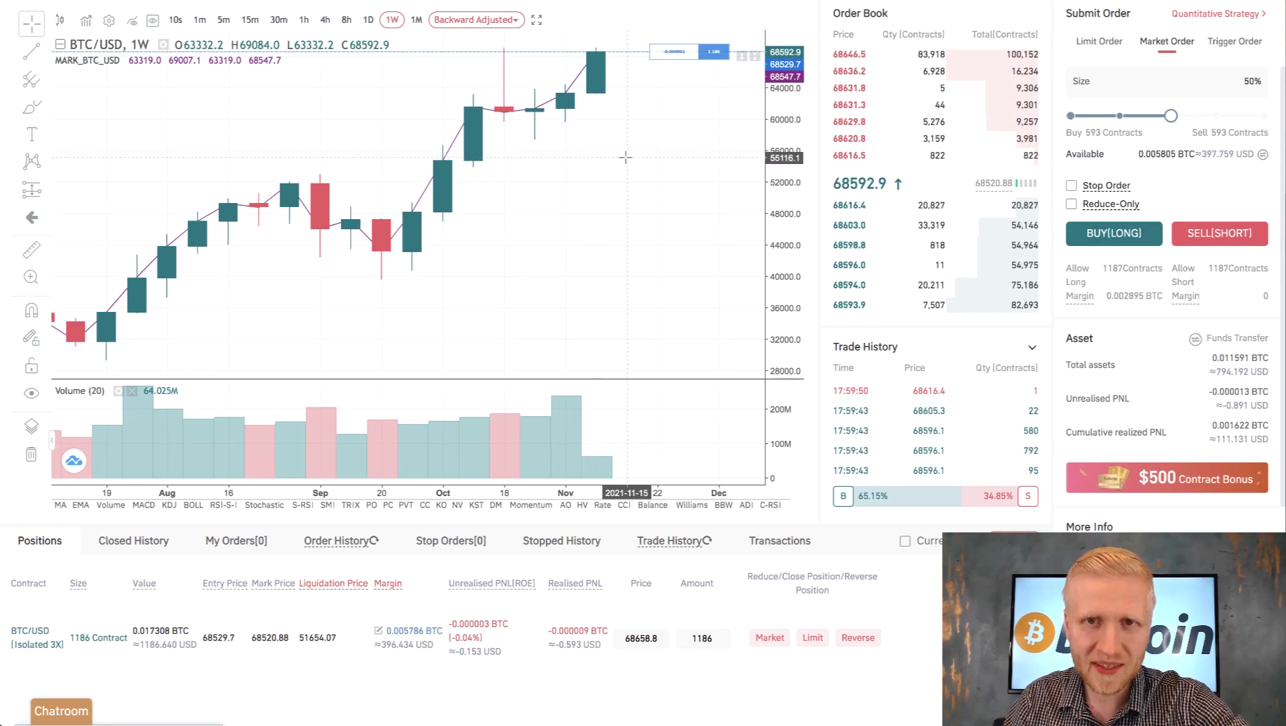
{"action": "scroll", "coordinate": [786, 56], "scroll_direction": "up", "scroll_amount": 2}
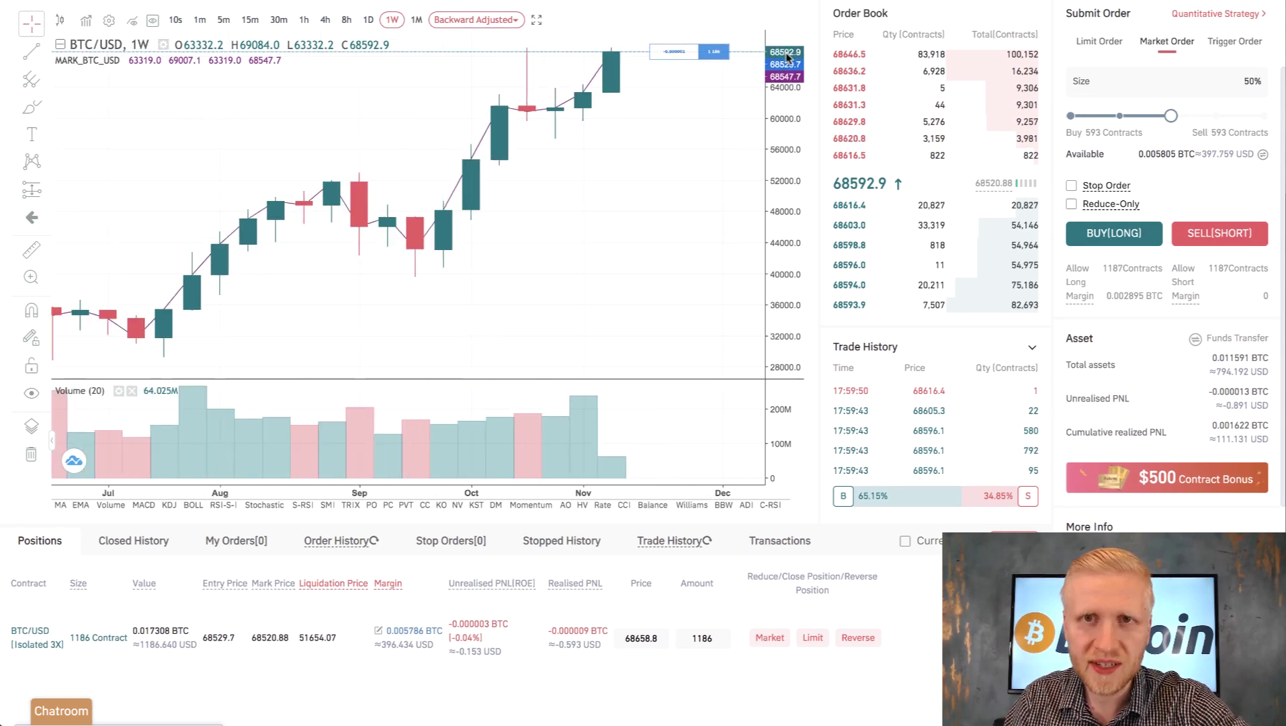
{"action": "scroll", "coordinate": [783, 137], "scroll_direction": "up", "scroll_amount": 2}
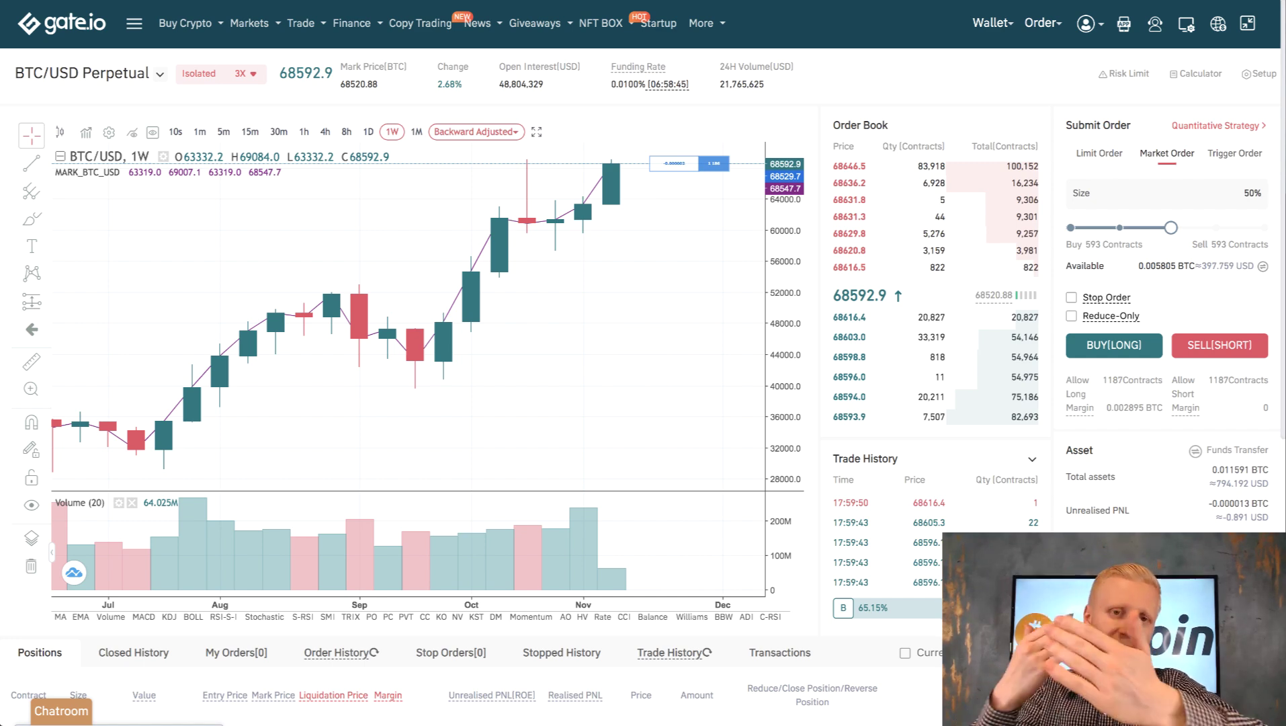
{"action": "scroll", "coordinate": [262, 685], "scroll_direction": "down", "scroll_amount": 3}
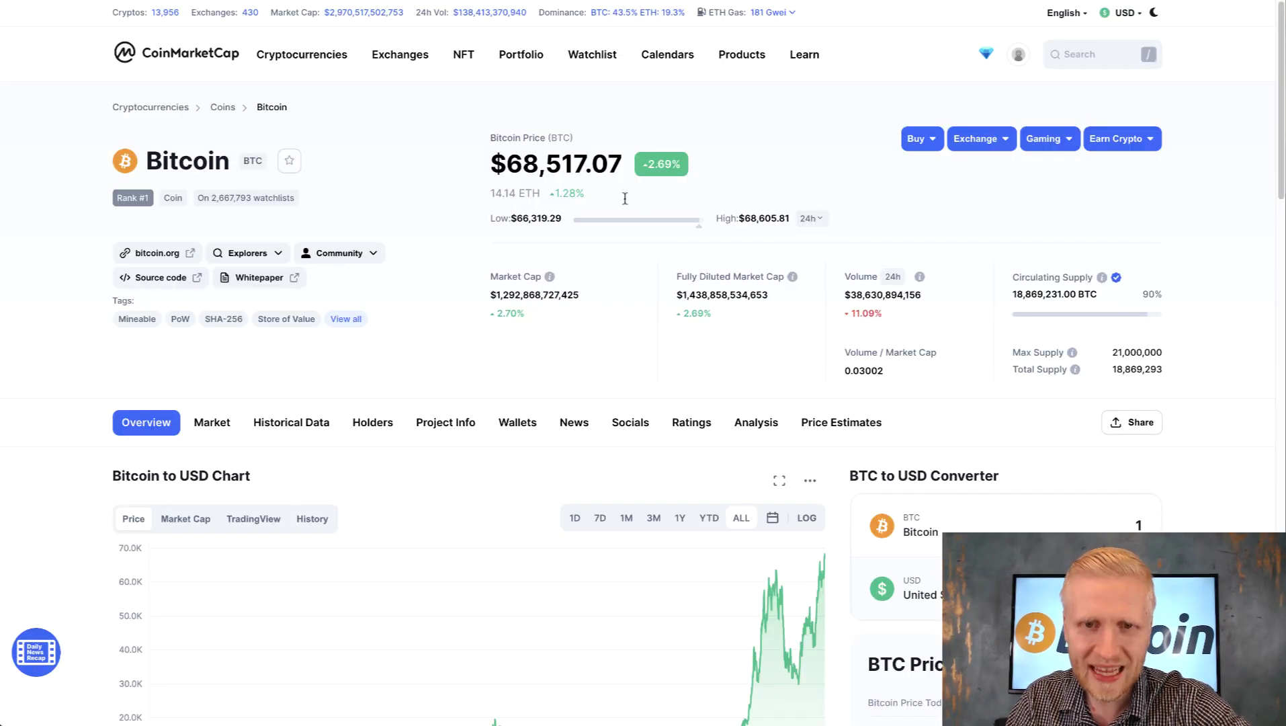
Examine Bitcoin's past price peaks and drops on the CoinMarketCap chart and return to the Gate.io BTC/USD position
{"action": "scroll", "coordinate": [758, 327], "scroll_direction": "down", "scroll_amount": 5}
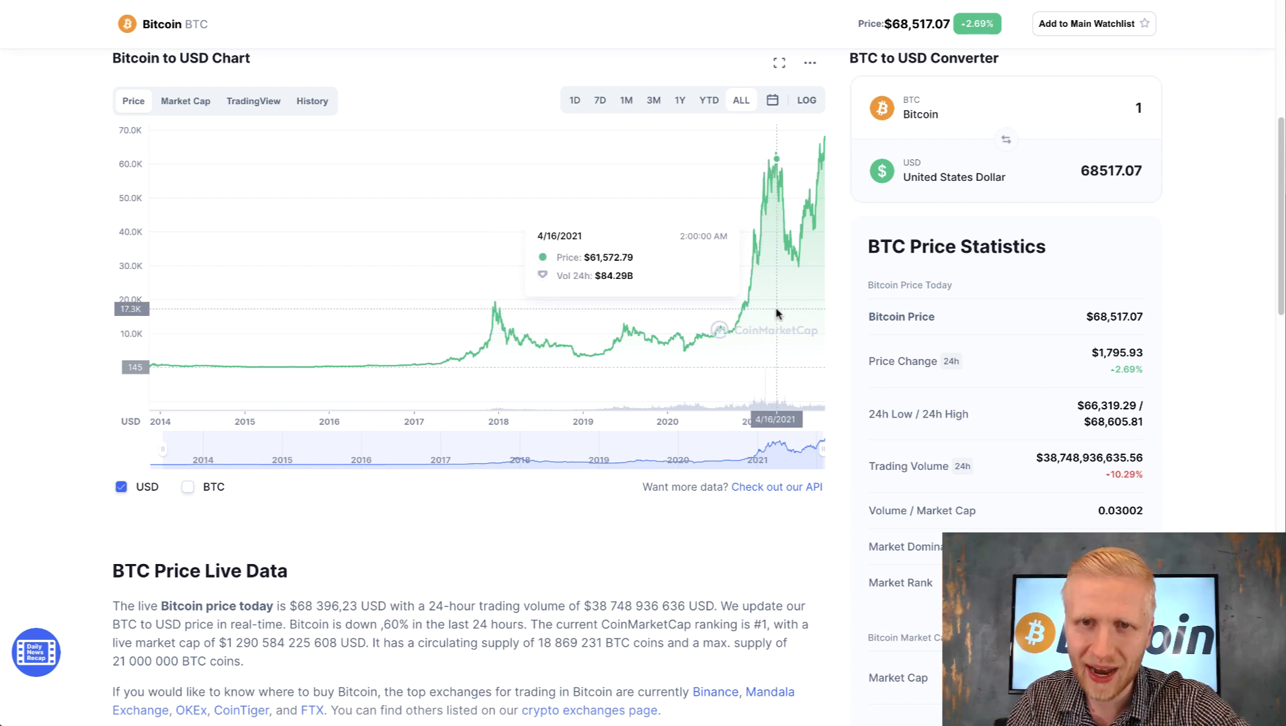
{"action": "scroll", "coordinate": [792, 307], "scroll_direction": "up", "scroll_amount": 3}
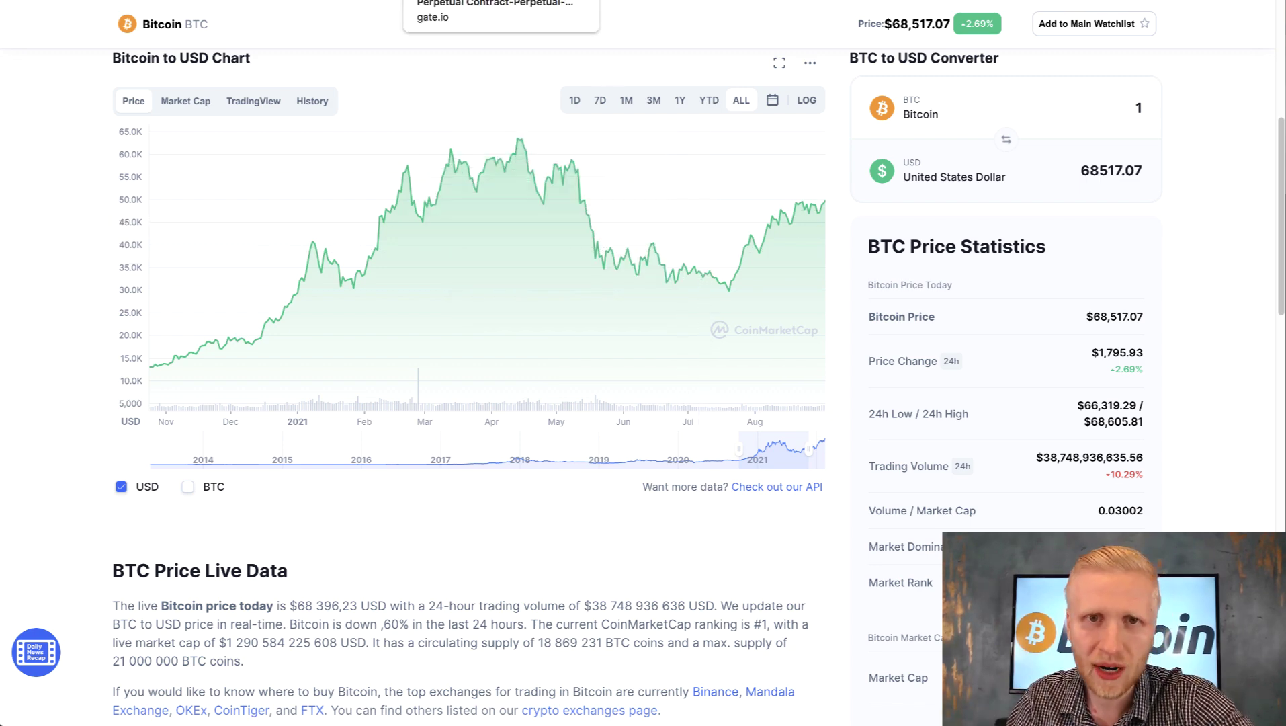
{"action": "left_click", "coordinate": [457, 6]}
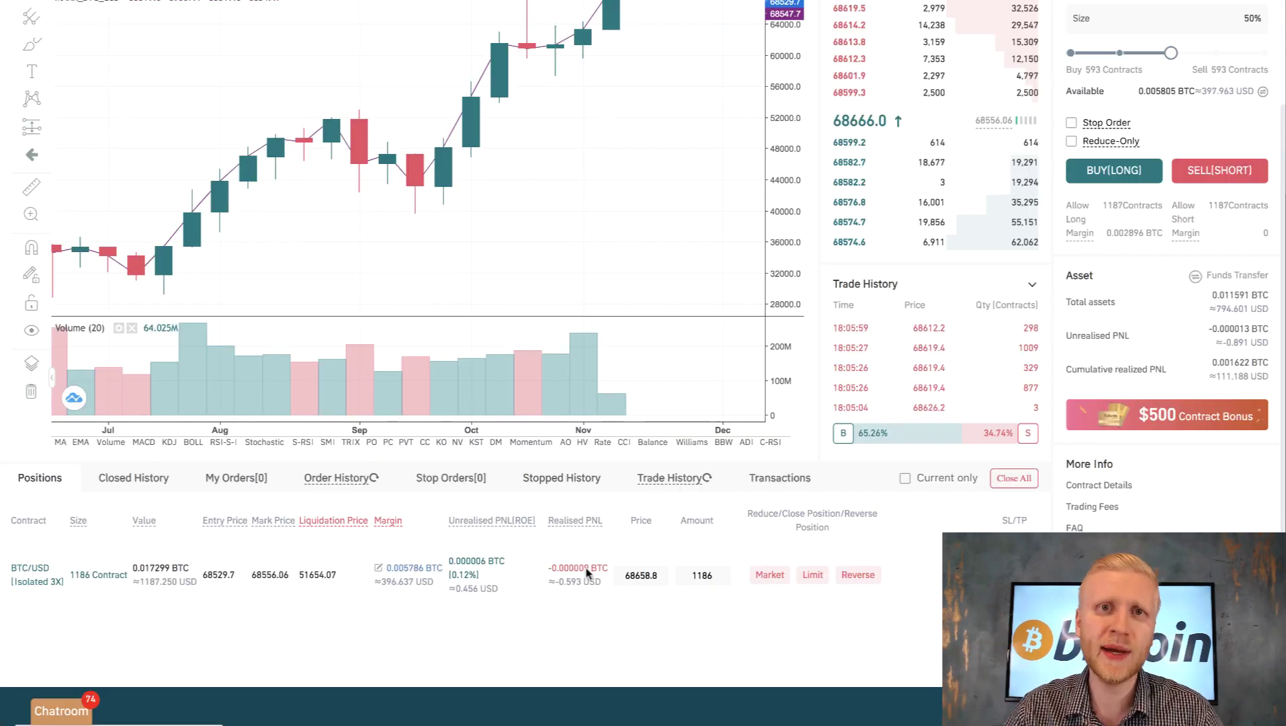
{"action": "scroll", "coordinate": [470, 403], "scroll_direction": "up", "scroll_amount": 3}
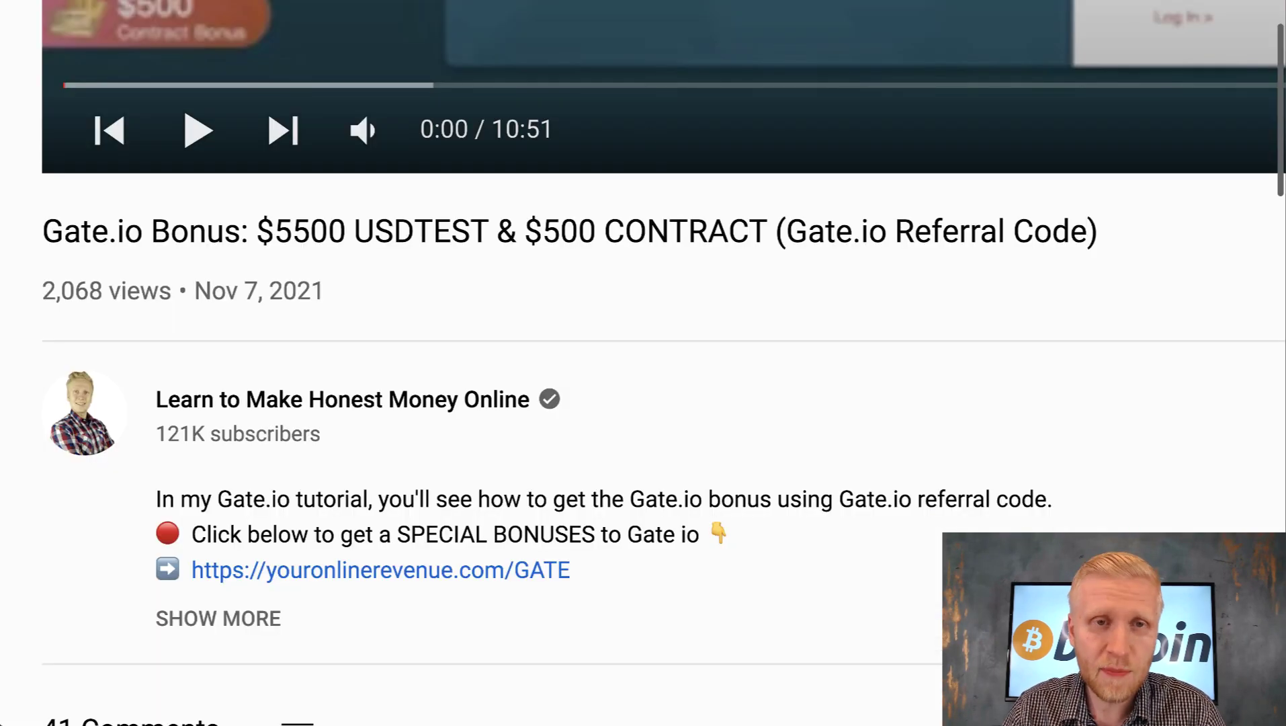
Review the bonus links in the description and pinned comment of the Gate.io Bonus video on YouTube
{"action": "scroll", "coordinate": [302, 442], "scroll_direction": "down", "scroll_amount": 8}
{"action": "scroll", "coordinate": [303, 441], "scroll_direction": "up", "scroll_amount": 8}
{"action": "scroll", "coordinate": [303, 442], "scroll_direction": "down", "scroll_amount": 5}
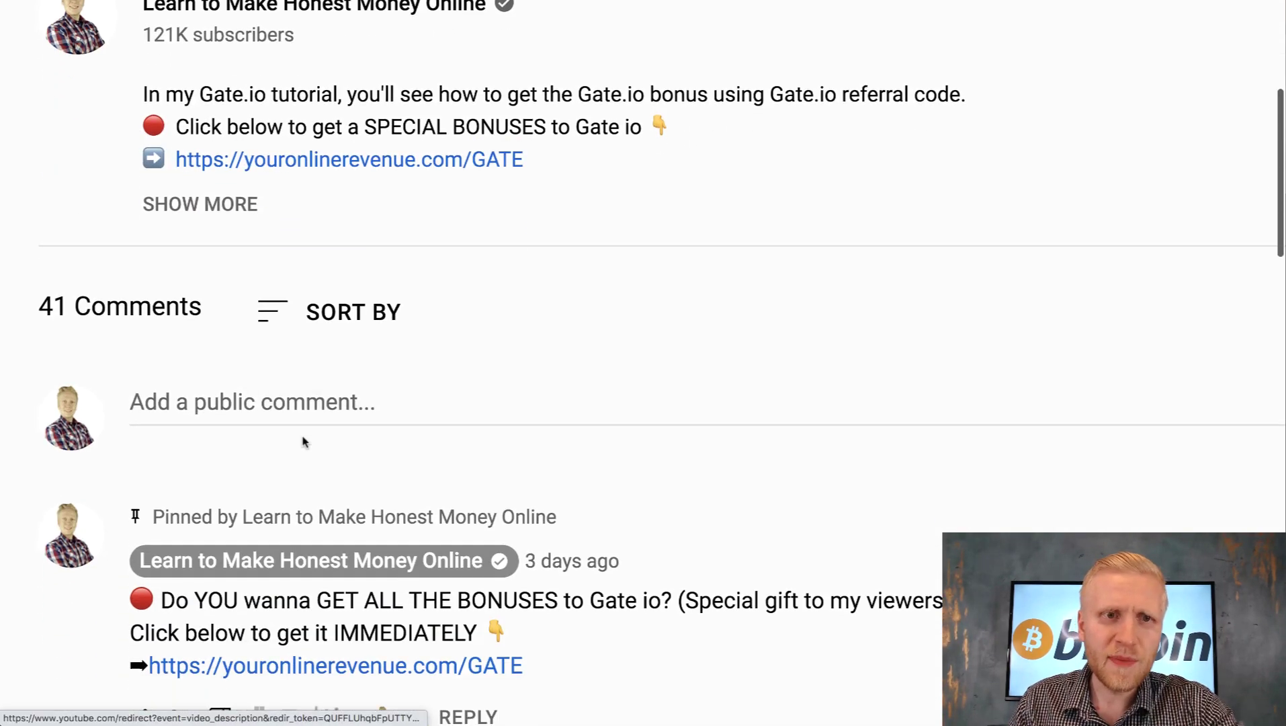
{"action": "scroll", "coordinate": [303, 441], "scroll_direction": "down", "scroll_amount": 15}
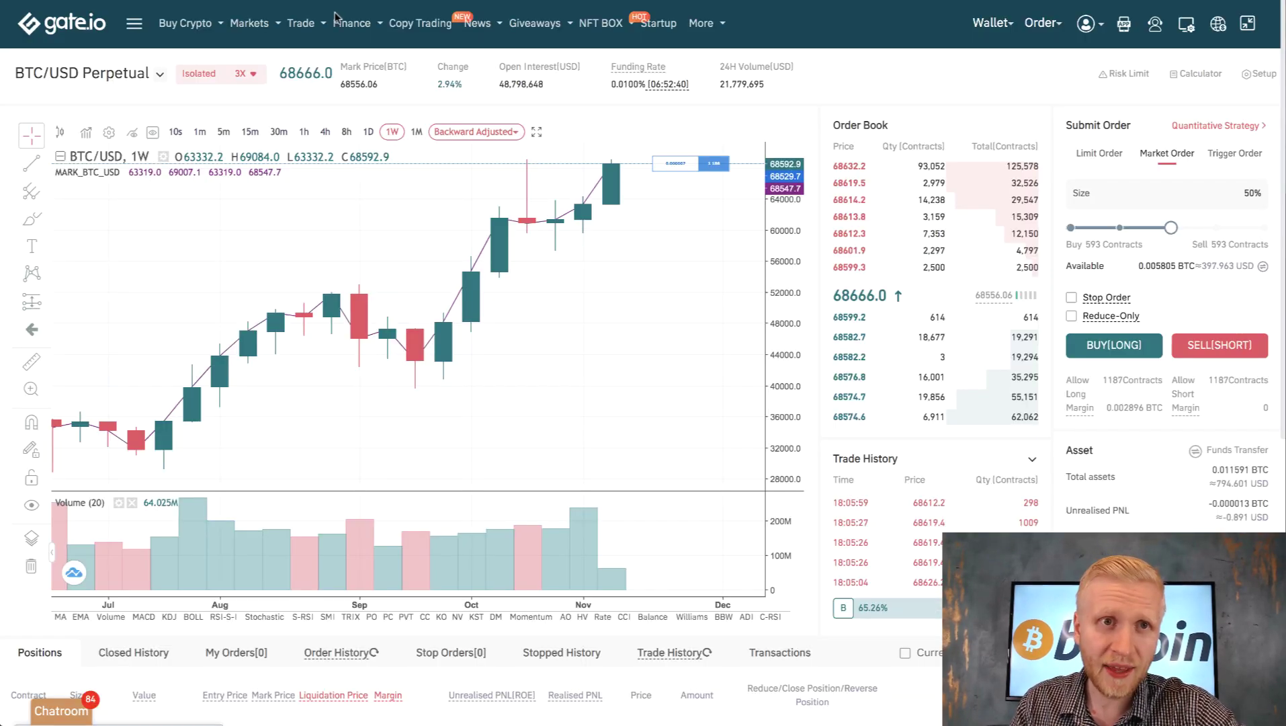
Search the EARN MONEY ON BINANCE playlist page on YouTube for "trading" and for "bot"
{"action": "mouse_move", "coordinate": [301, 22]}
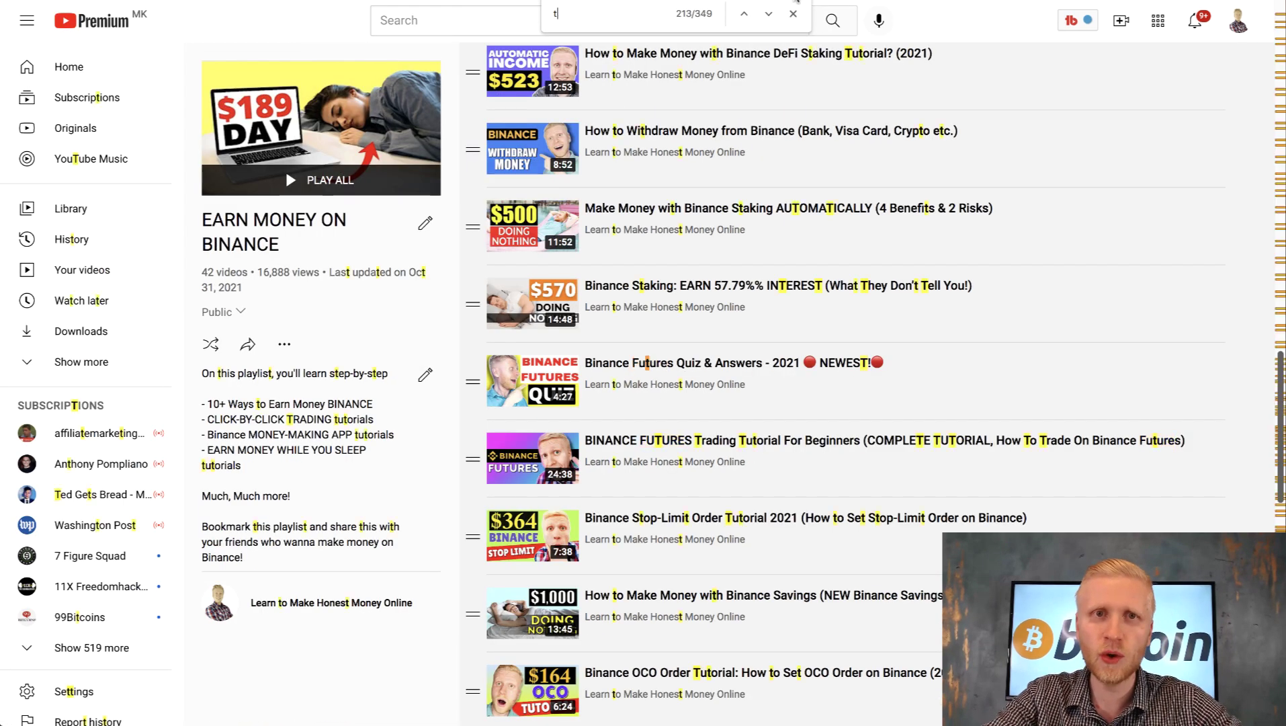
{"action": "type", "text": "rading"}
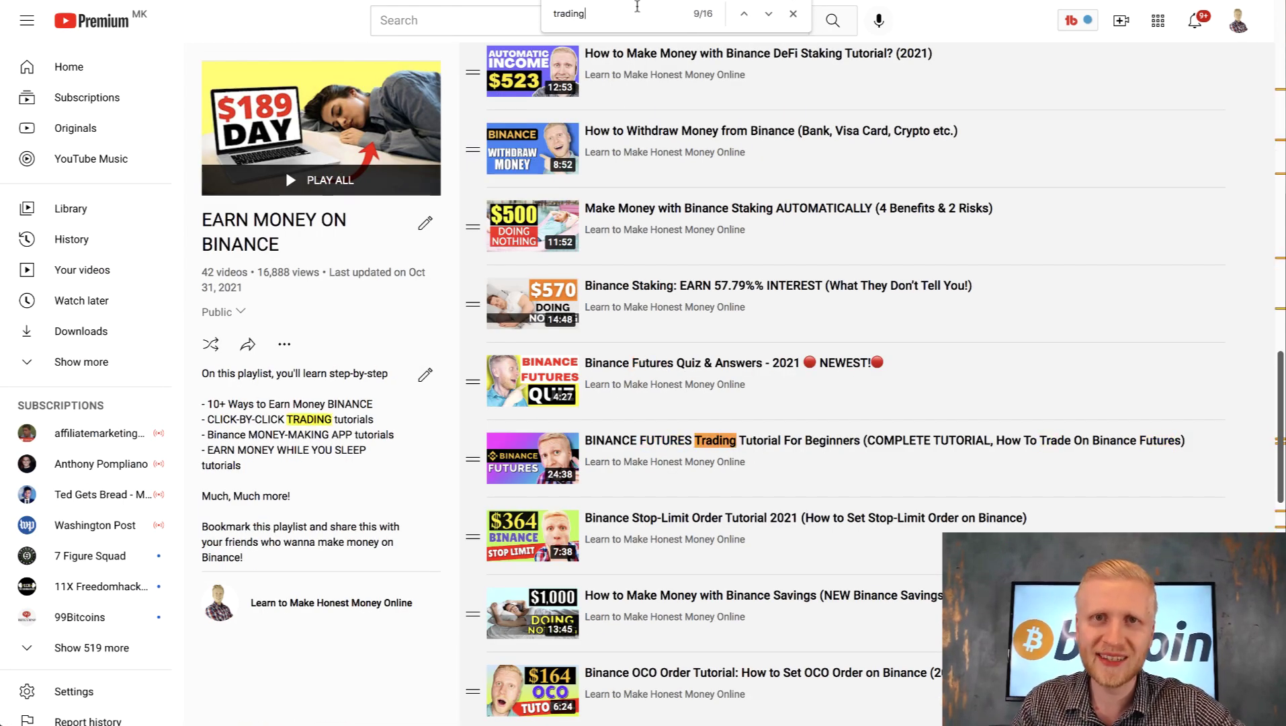
{"action": "key", "text": "ctrl+a"}
{"action": "type", "text": "bot"}
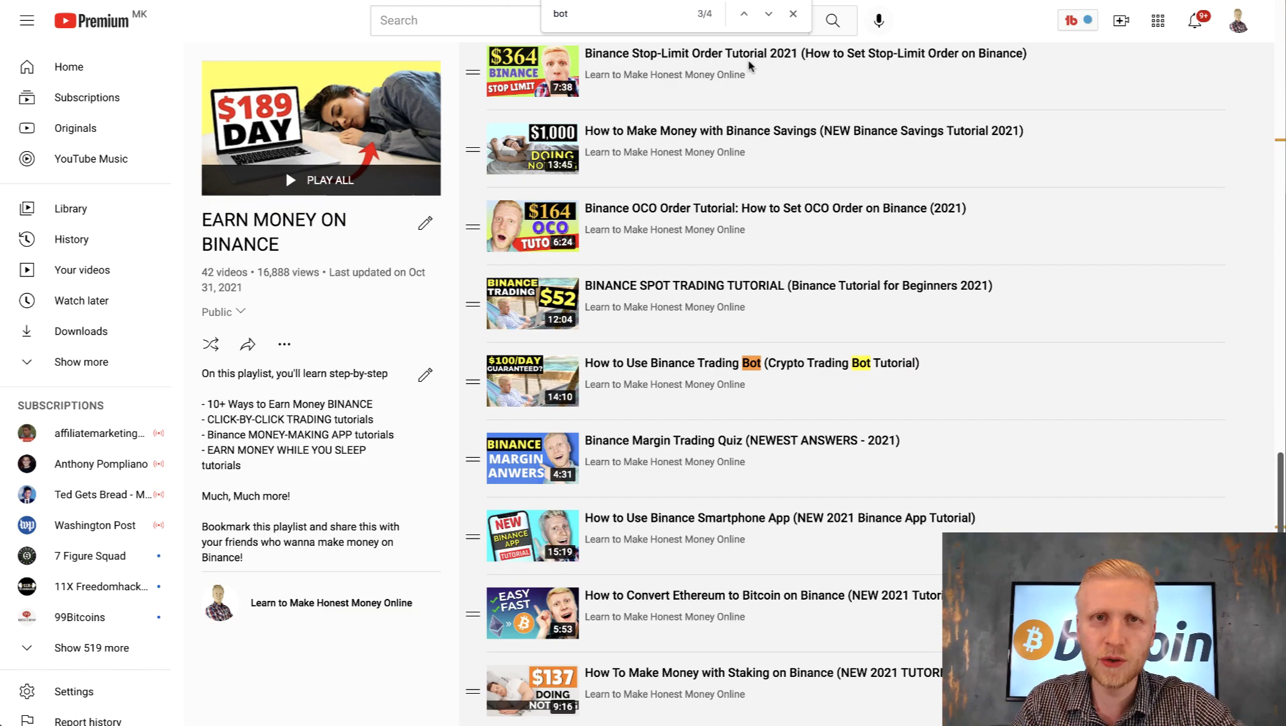
{"action": "key", "text": "Escape"}
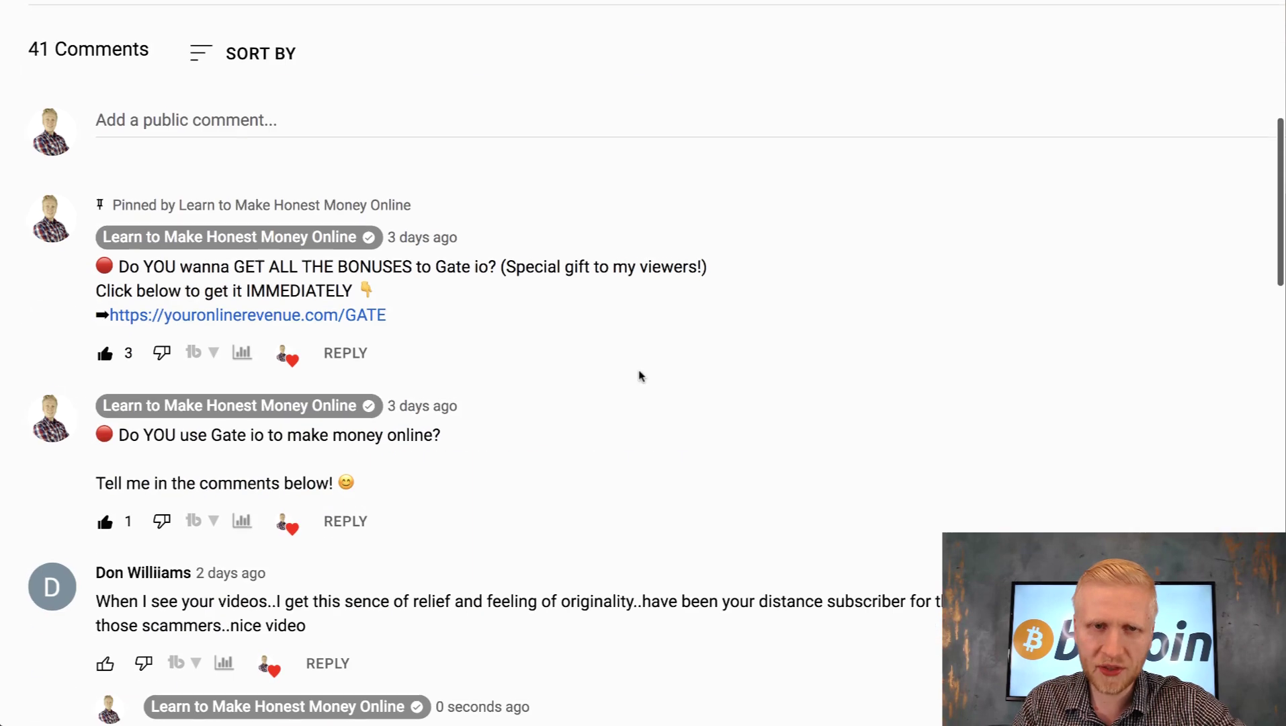
Review the viewer comments and replies below the Gate.io Bonus video
{"action": "scroll", "coordinate": [639, 375], "scroll_direction": "down", "scroll_amount": 4}
{"action": "scroll", "coordinate": [623, 366], "scroll_direction": "up", "scroll_amount": 15}
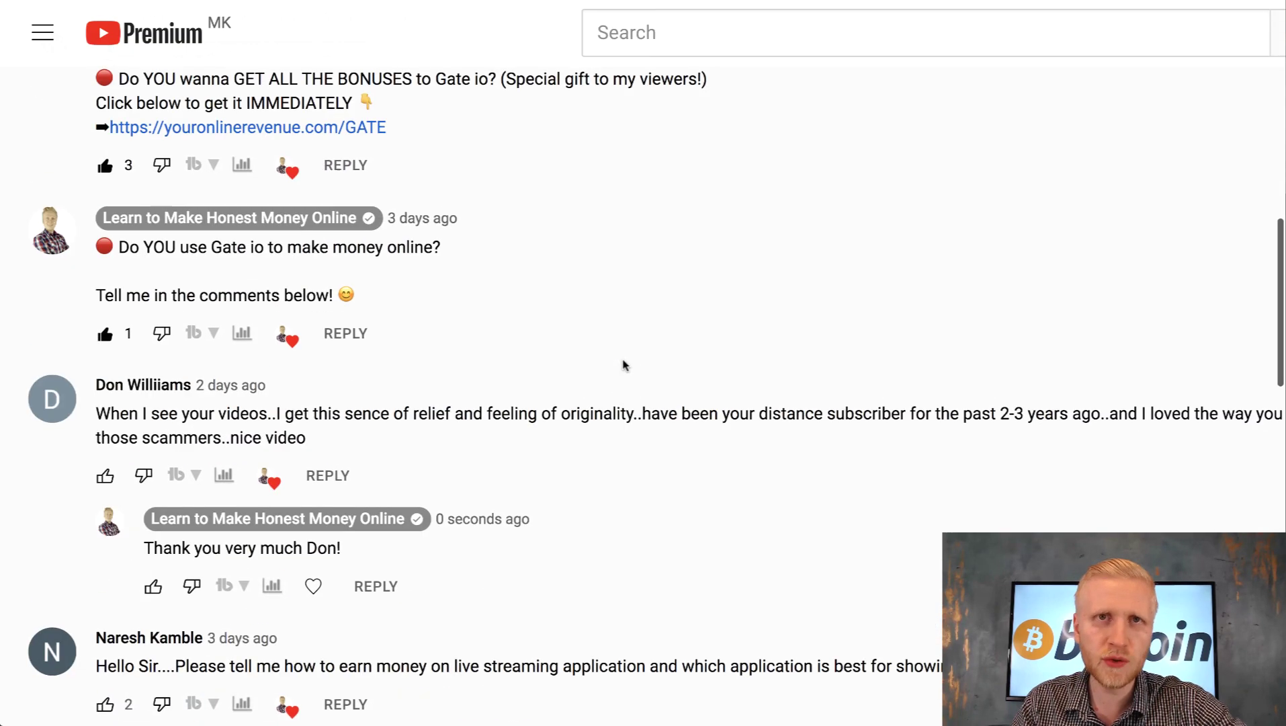
Switch to the 3 Pro Tips document and make the word BTC in the first tip underlined and bold
{"action": "scroll", "coordinate": [620, 368], "scroll_direction": "up", "scroll_amount": 3}
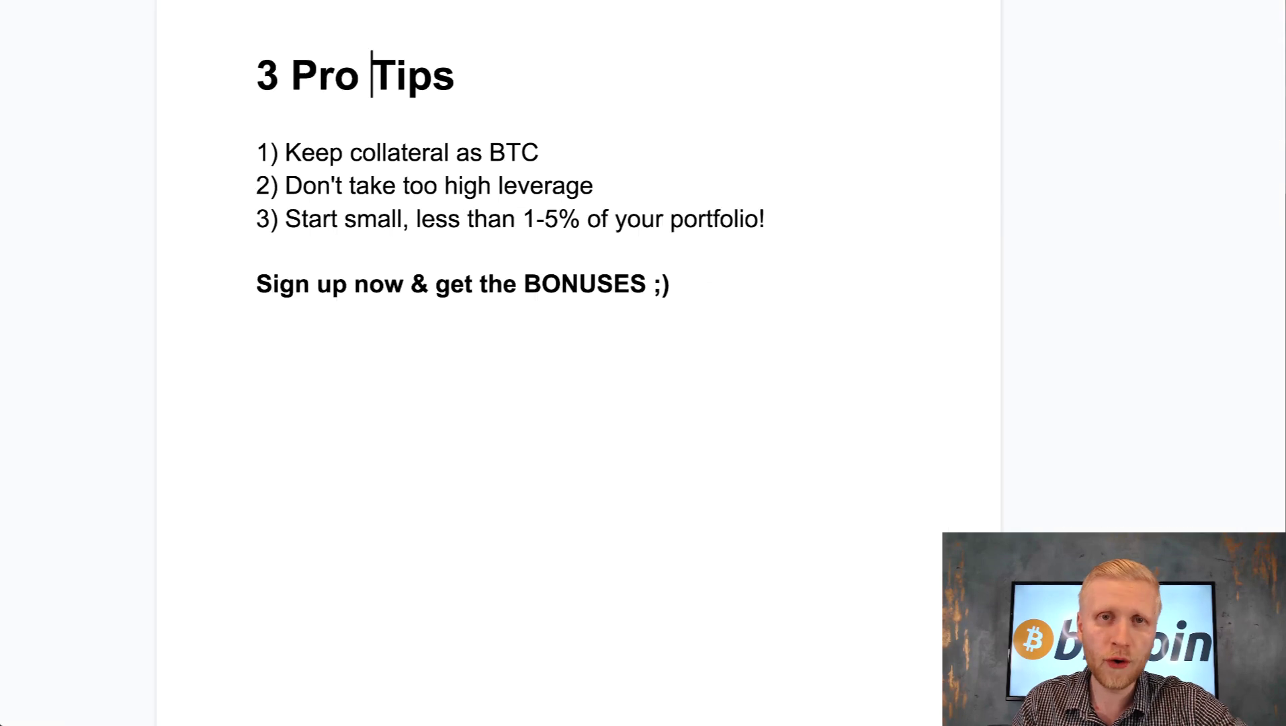
{"action": "scroll", "coordinate": [276, 121], "scroll_direction": "up", "scroll_amount": 4}
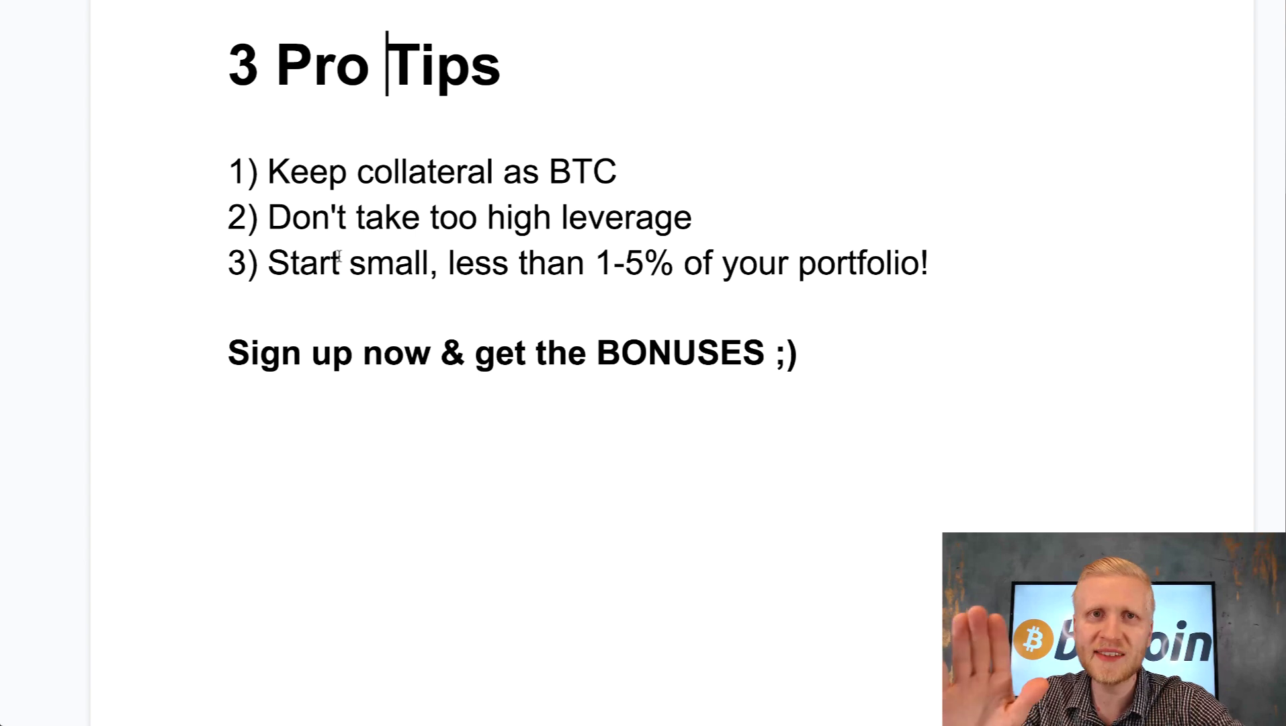
{"action": "left_click_drag", "start_coordinate": [619, 173], "coordinate": [550, 173]}
{"action": "key", "text": "ctrl+u"}
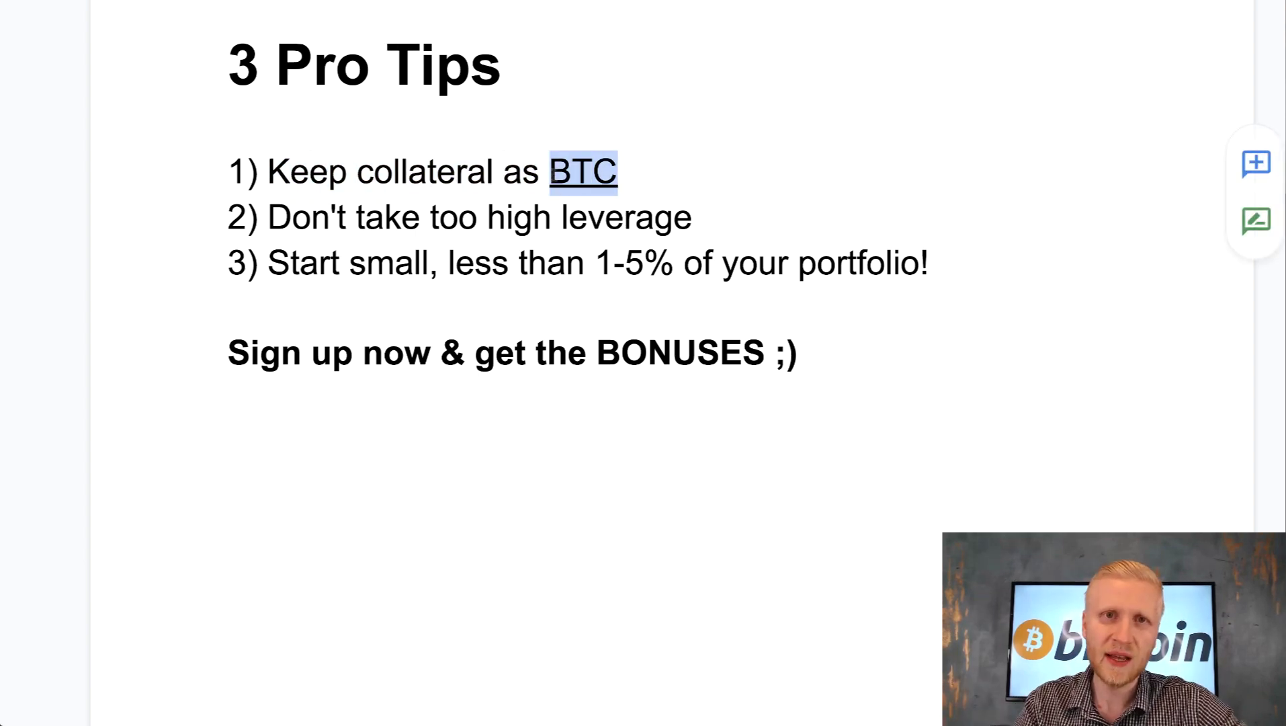
{"action": "key", "text": "ctrl+b"}
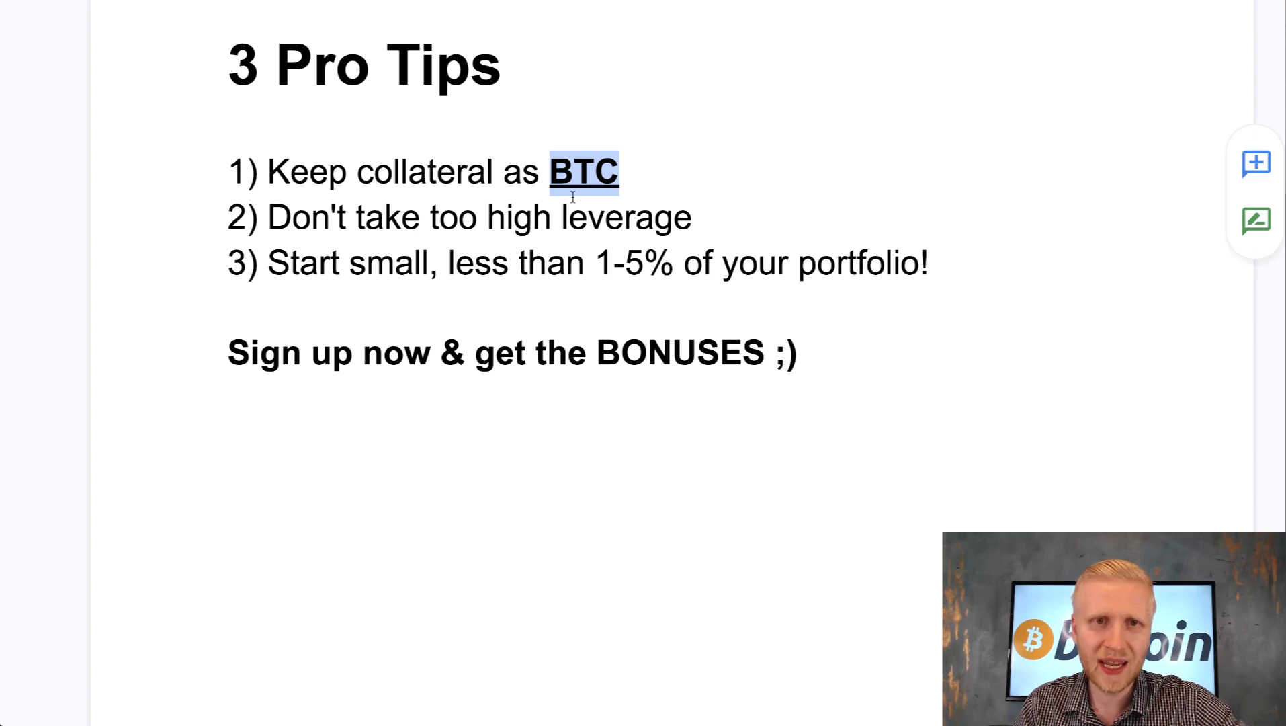
Separate the three numbered tips by inserting a blank line after the first and after the second tip
{"action": "key", "text": "Down"}
{"action": "key", "text": "Home"}
{"action": "key", "text": "Return"}
{"action": "double_click", "coordinate": [801, 274]}
{"action": "key", "text": "Return"}
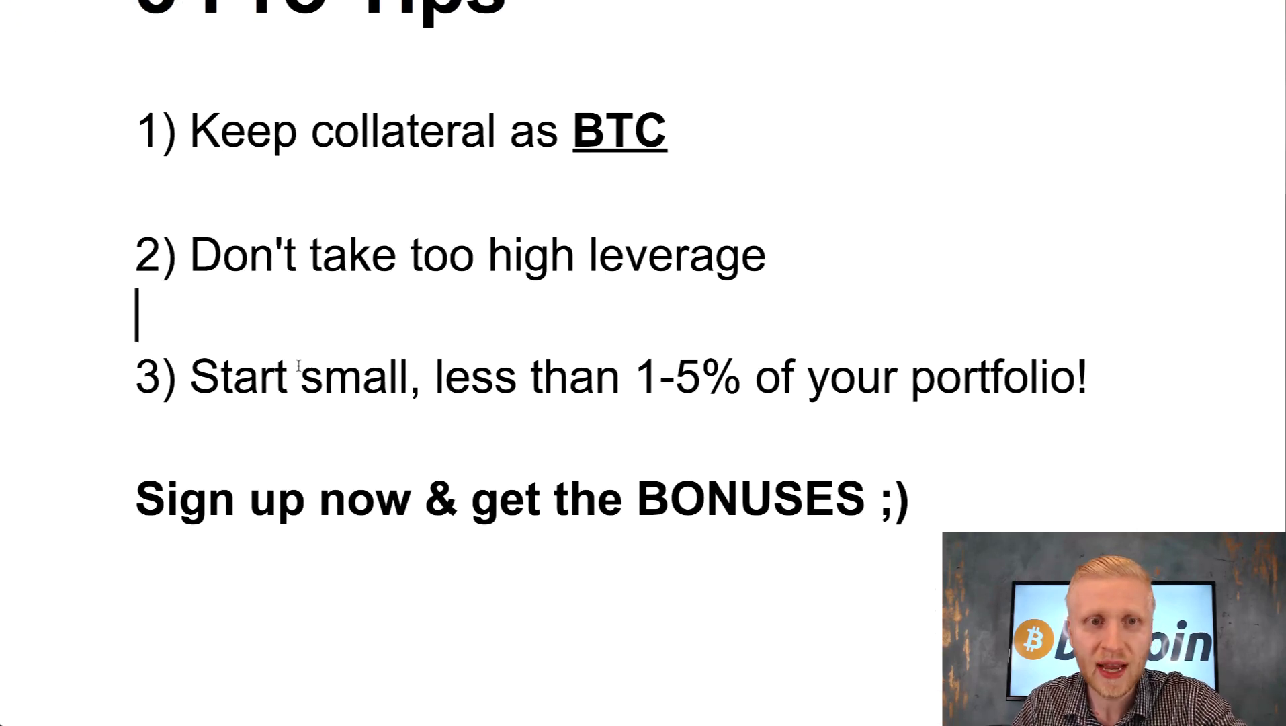
Change the percentage in the third tip so it reads "less than 1% of your portfolio!"
{"action": "left_click_drag", "start_coordinate": [283, 367], "coordinate": [408, 358]}
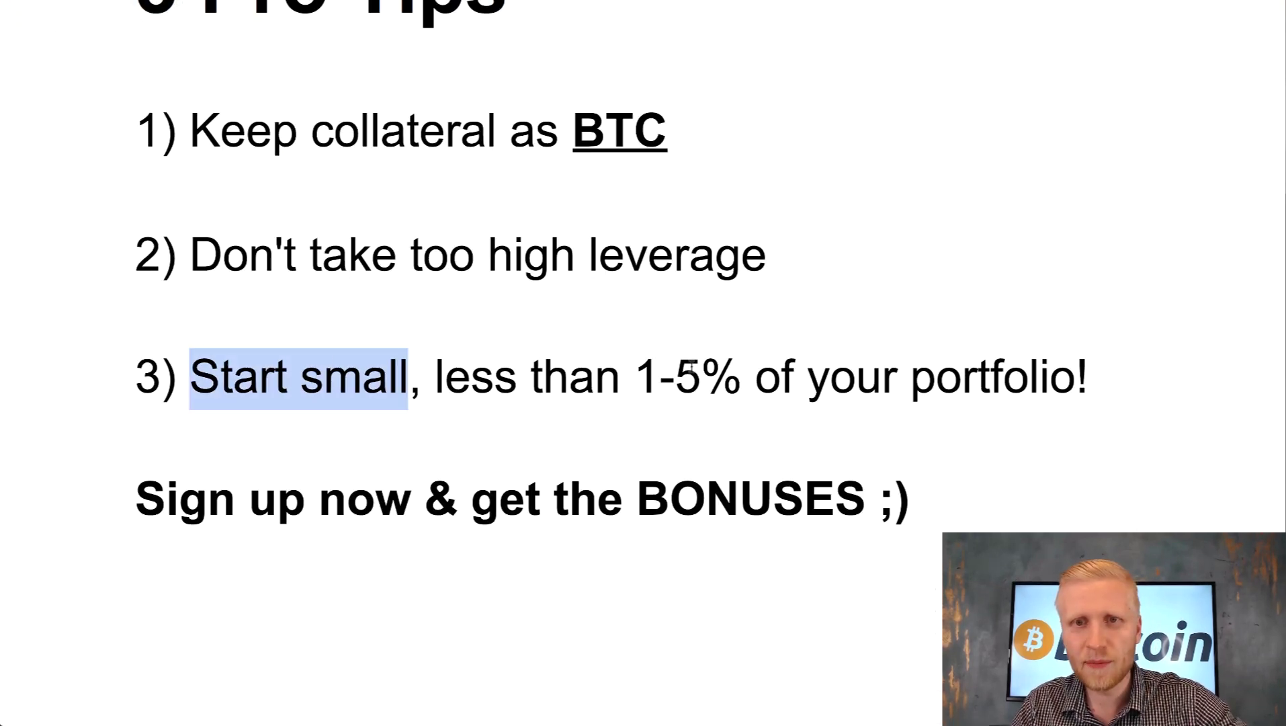
{"action": "left_click", "coordinate": [693, 369]}
{"action": "key", "text": "BackSpace"}
{"action": "key", "text": "BackSpace"}
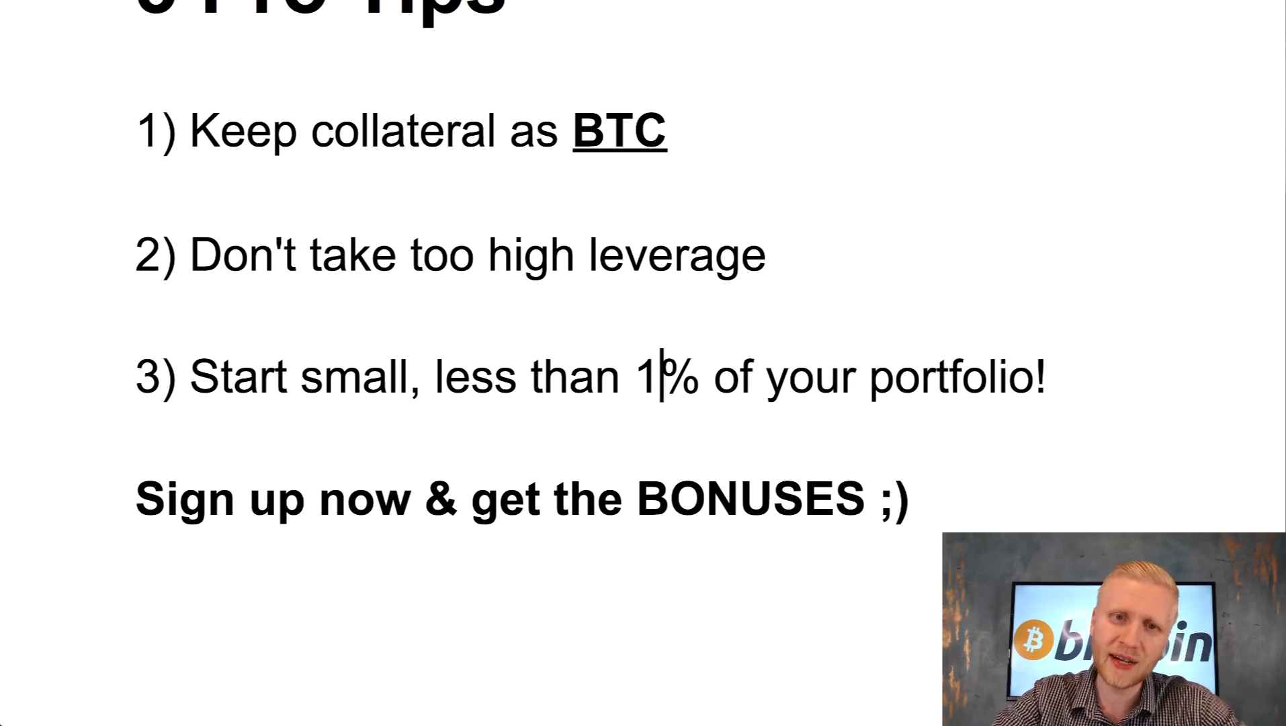
Add the example amounts $10,000 and $100 on two separate lines between the third tip and the sign-up line
{"action": "left_click", "coordinate": [699, 376]}
{"action": "key", "text": "Down"}
{"action": "key", "text": "Return"}
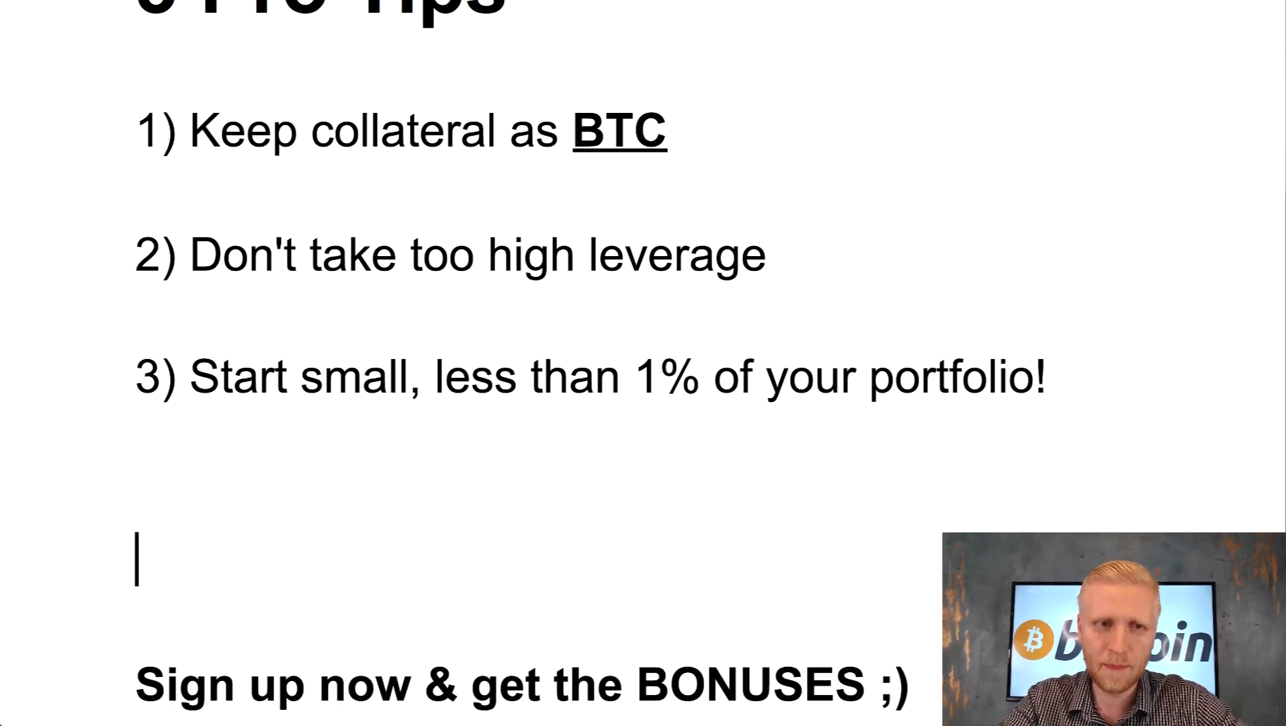
{"action": "type", "text": "$10,000"}
{"action": "key", "text": "Return"}
{"action": "type", "text": "$100"}
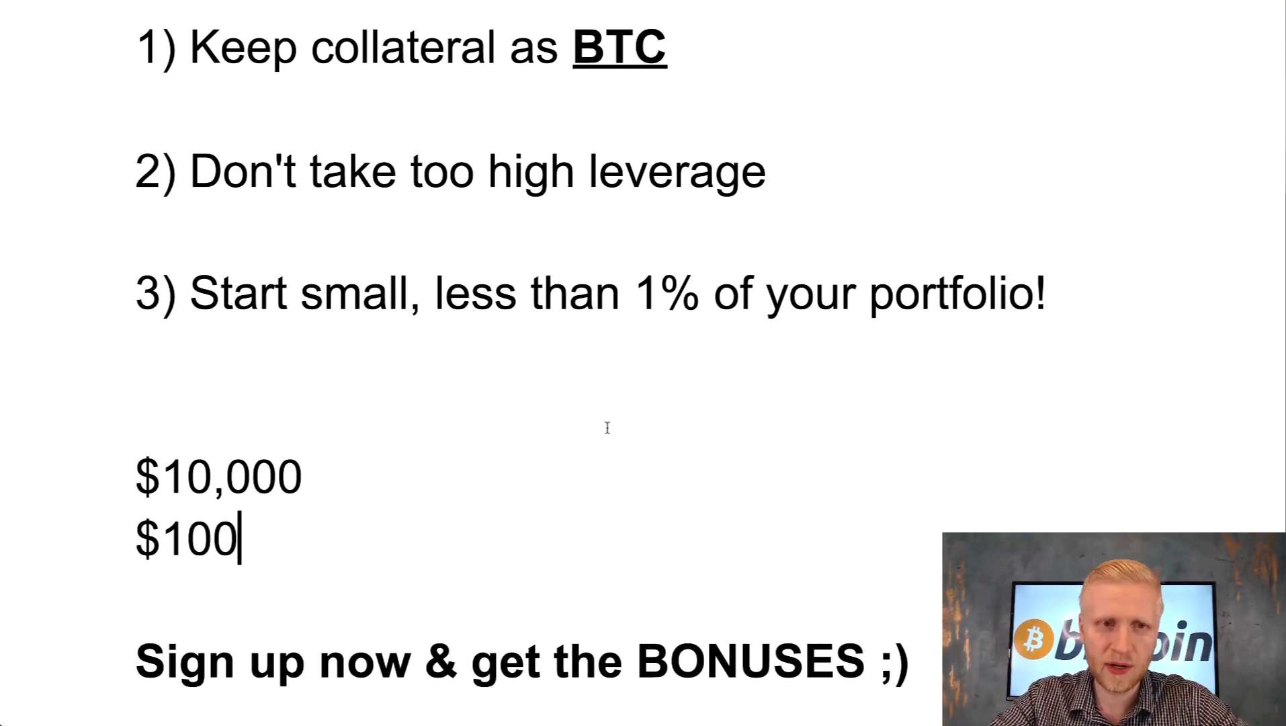
Replace both example amounts with $100,000 and $100 on separate lines
{"action": "left_click_drag", "start_coordinate": [263, 565], "coordinate": [94, 473]}
{"action": "key", "text": "BackSpace"}
{"action": "type", "text": "$100,000"}
{"action": "key", "text": "Return"}
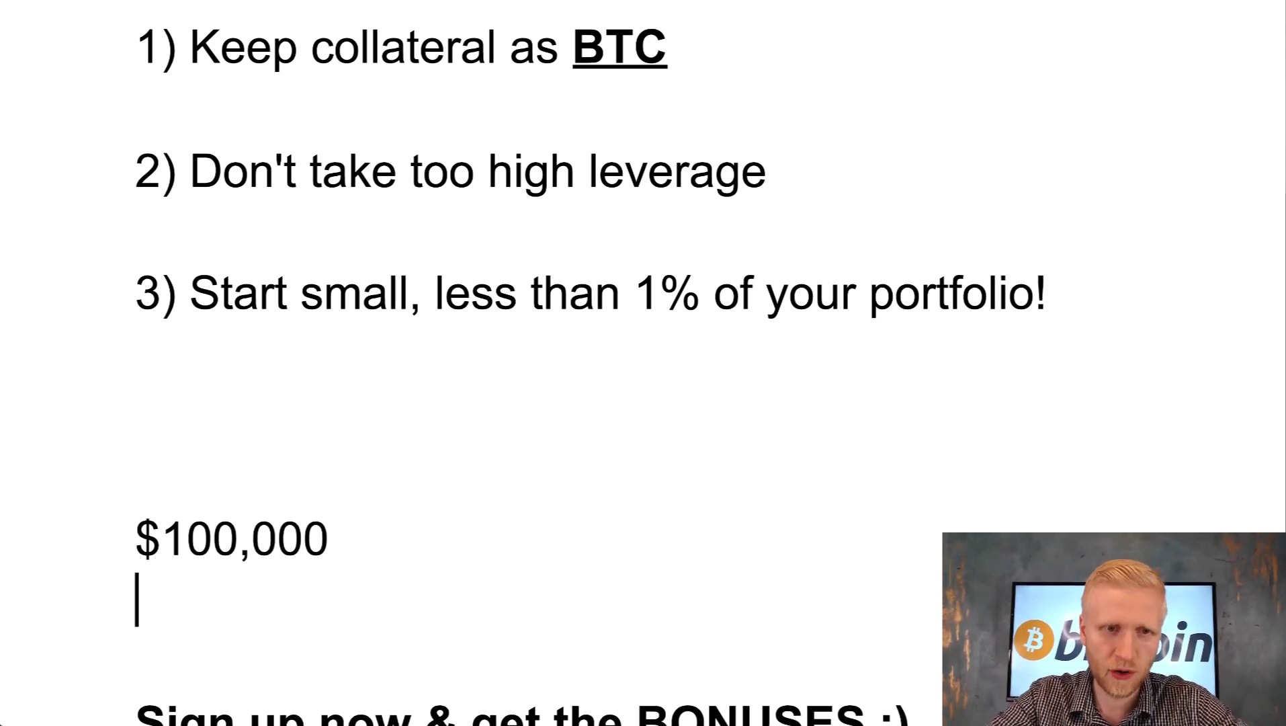
{"action": "type", "text": "$100"}
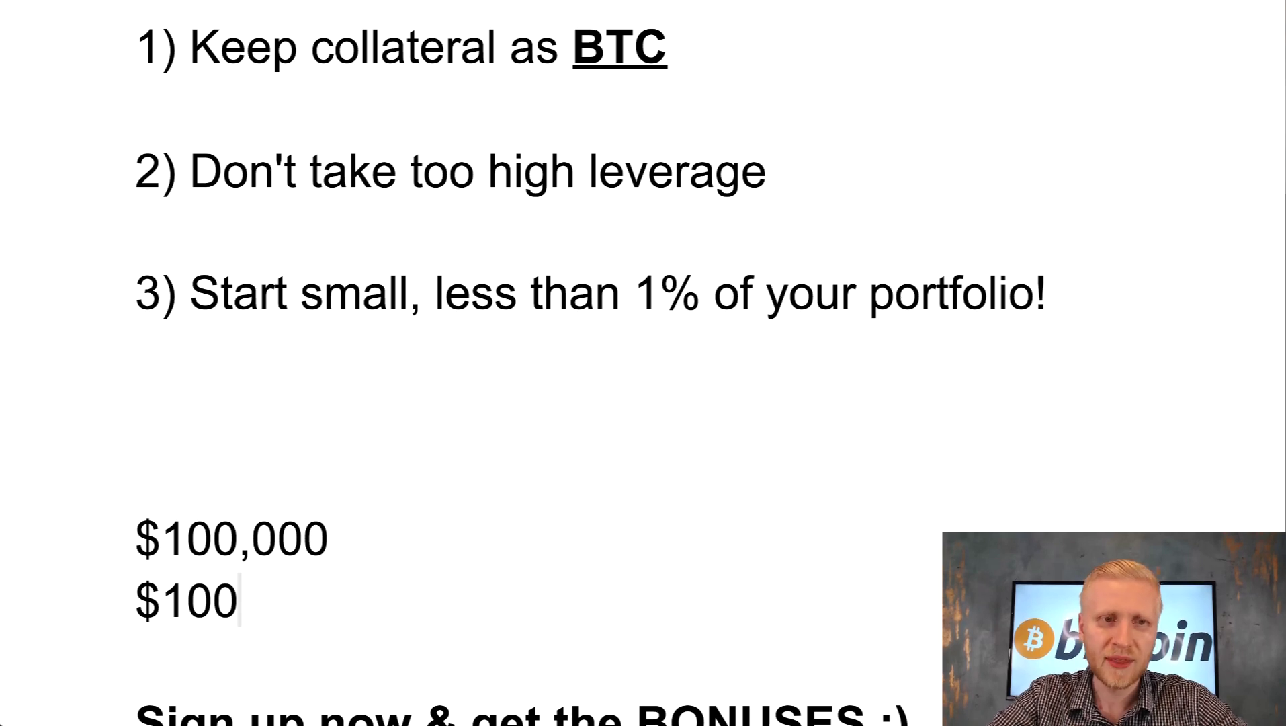
Change the second example amount, below $100,000, to $500
{"action": "type", "text": "0"}
{"action": "key", "text": "BackSpace"}
{"action": "key", "text": "BackSpace"}
{"action": "key", "text": "BackSpace"}
{"action": "key", "text": "BackSpace"}
{"action": "type", "text": "5000"}
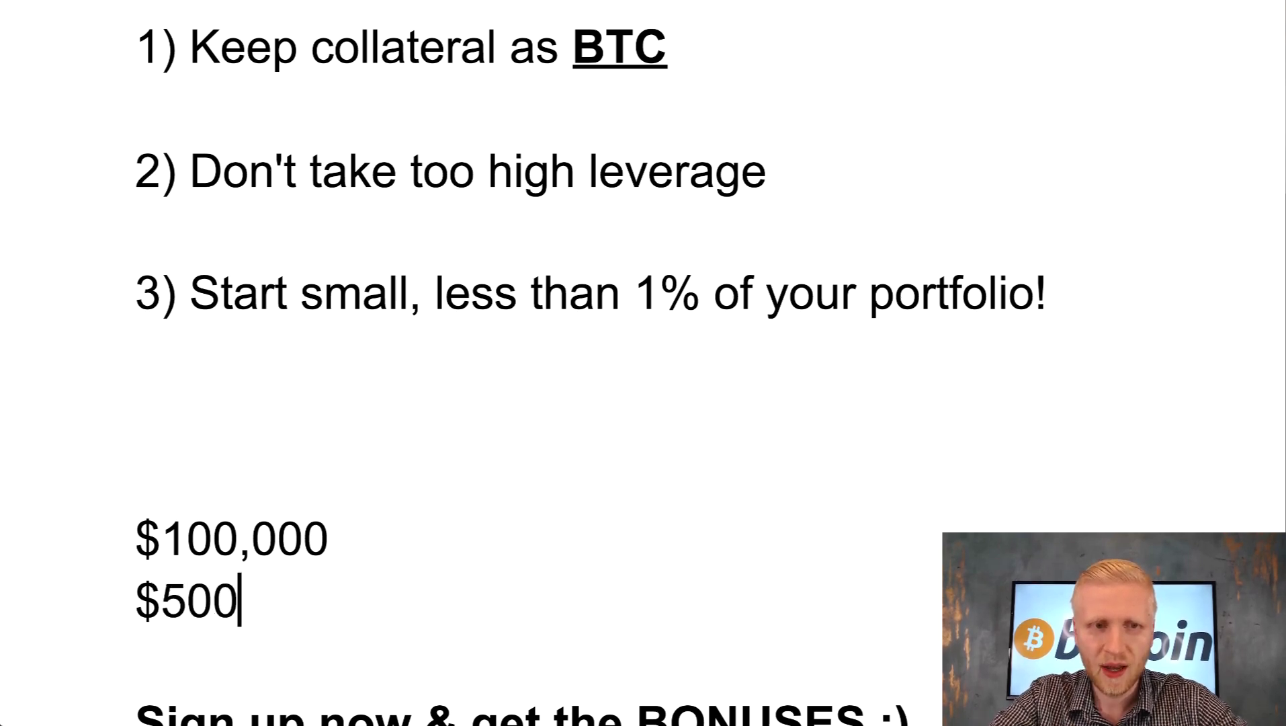
Replace the second example amount with $50,000
{"action": "scroll", "coordinate": [161, 531], "scroll_direction": "down", "scroll_amount": 2}
{"action": "left_click_drag", "start_coordinate": [296, 464], "coordinate": [43, 452]}
{"action": "key", "text": "BackSpace"}
{"action": "key", "text": "BackSpace"}
{"action": "key", "text": "BackSpace"}
{"action": "key", "text": "BackSpace"}
{"action": "type", "text": "50,000"}
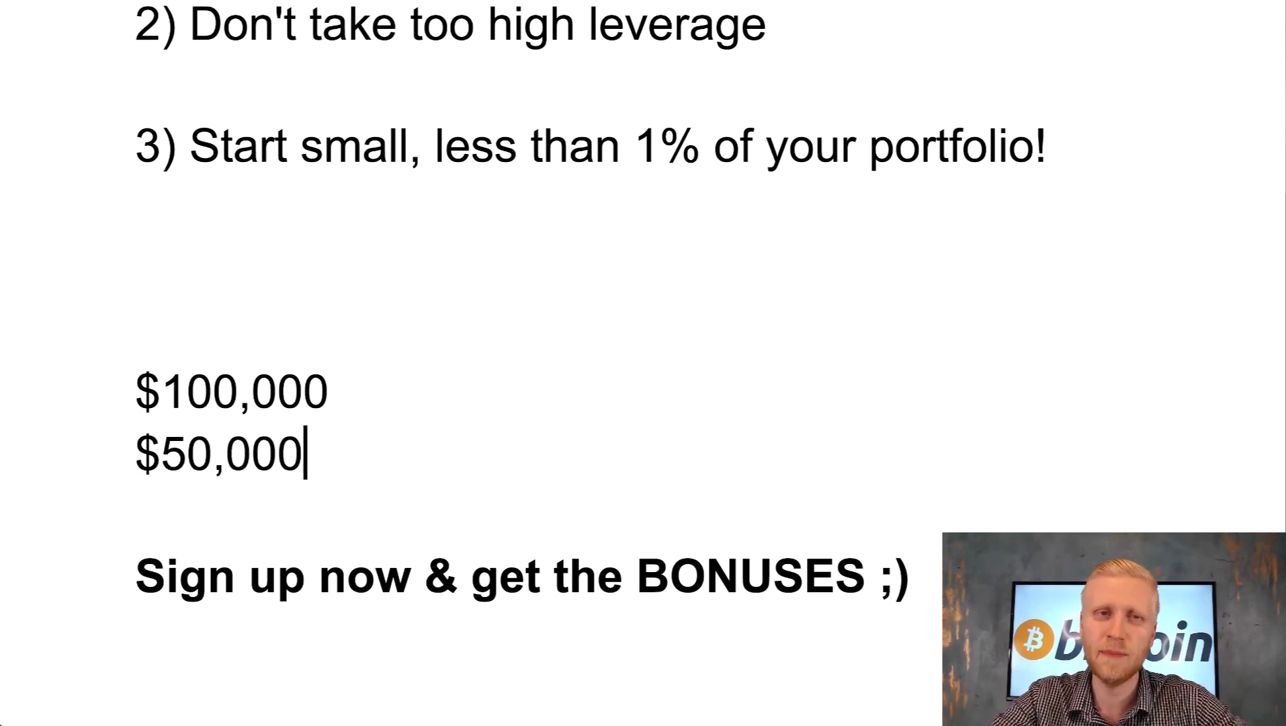
Delete both example amounts between the third tip and the sign-up line
{"action": "double_click", "coordinate": [189, 452]}
{"action": "key", "text": "BackSpace"}
{"action": "key", "text": "BackSpace"}
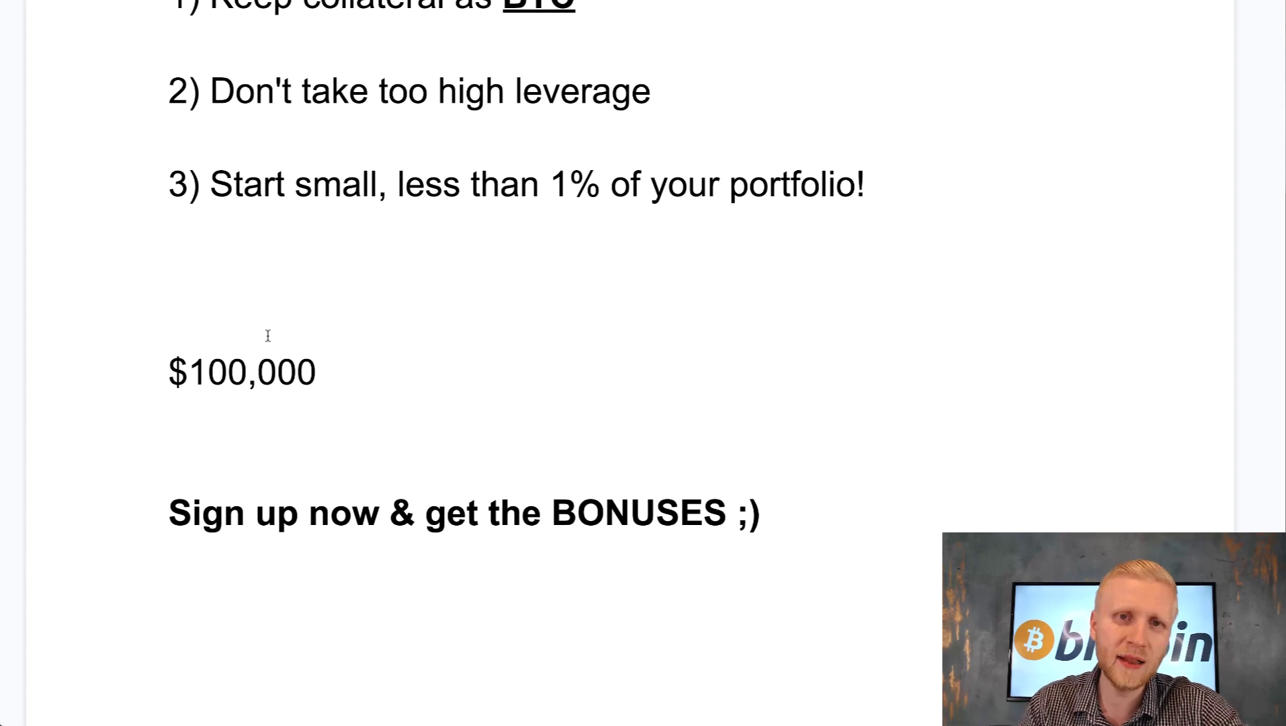
{"action": "left_click_drag", "start_coordinate": [267, 335], "coordinate": [295, 404]}
{"action": "key", "text": "BackSpace"}
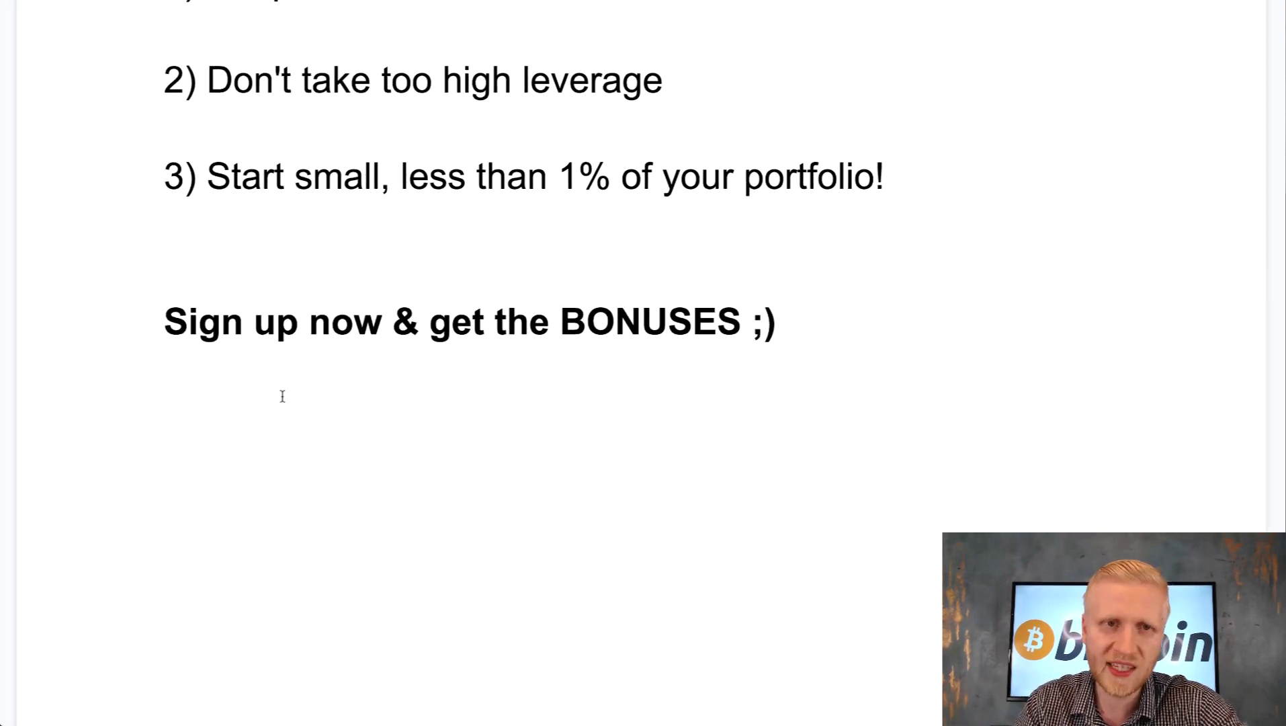
{"action": "triple_click", "coordinate": [716, 155]}
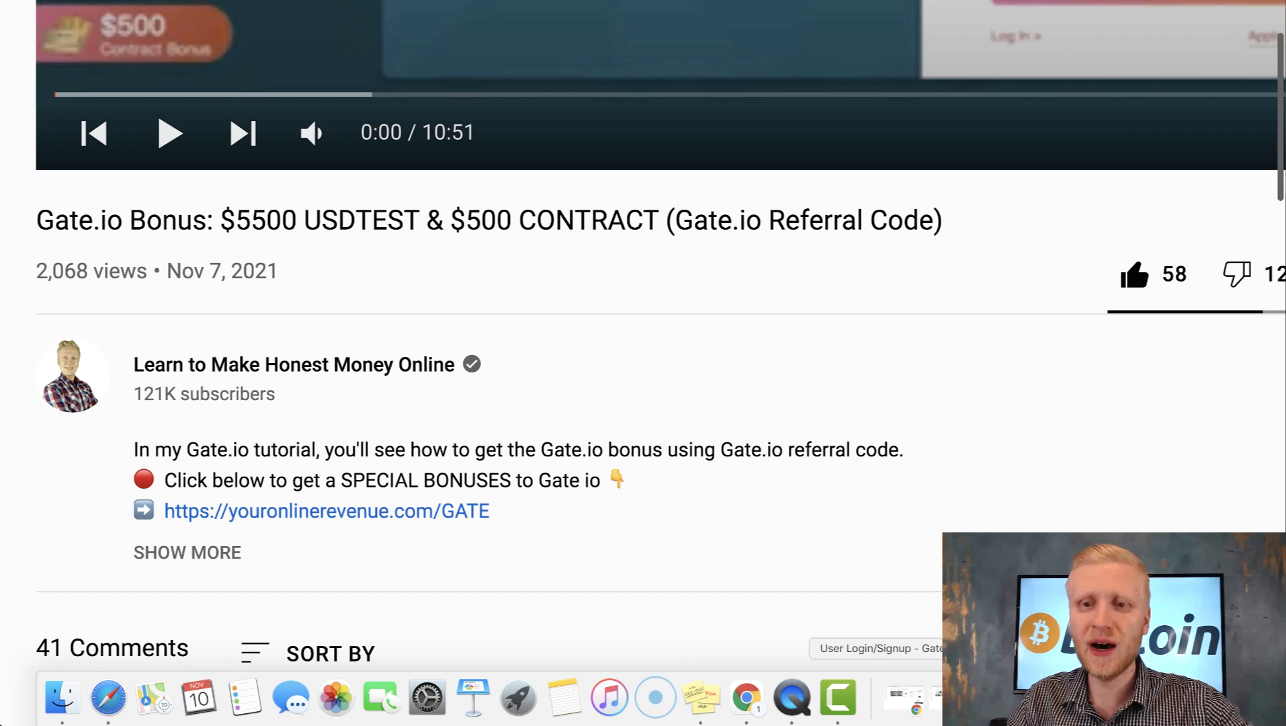
Bring up the Gate.io login/signup window, and review the bonus links in the YouTube video's description and pinned comment
{"action": "left_click", "coordinate": [909, 699]}
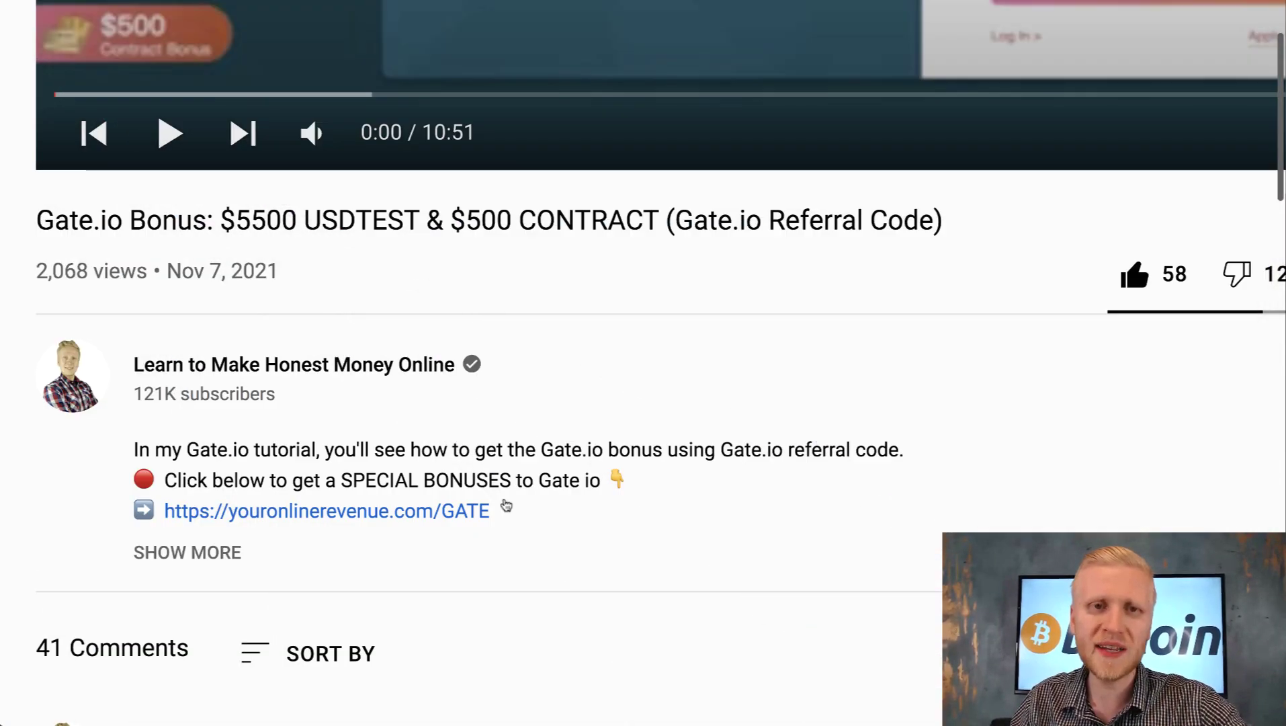
{"action": "scroll", "coordinate": [417, 355], "scroll_direction": "down", "scroll_amount": 1}
{"action": "scroll", "coordinate": [417, 355], "scroll_direction": "down", "scroll_amount": 10}
{"action": "scroll", "coordinate": [417, 355], "scroll_direction": "up", "scroll_amount": 1}
{"action": "scroll", "coordinate": [140, 132], "scroll_direction": "up", "scroll_amount": 1}
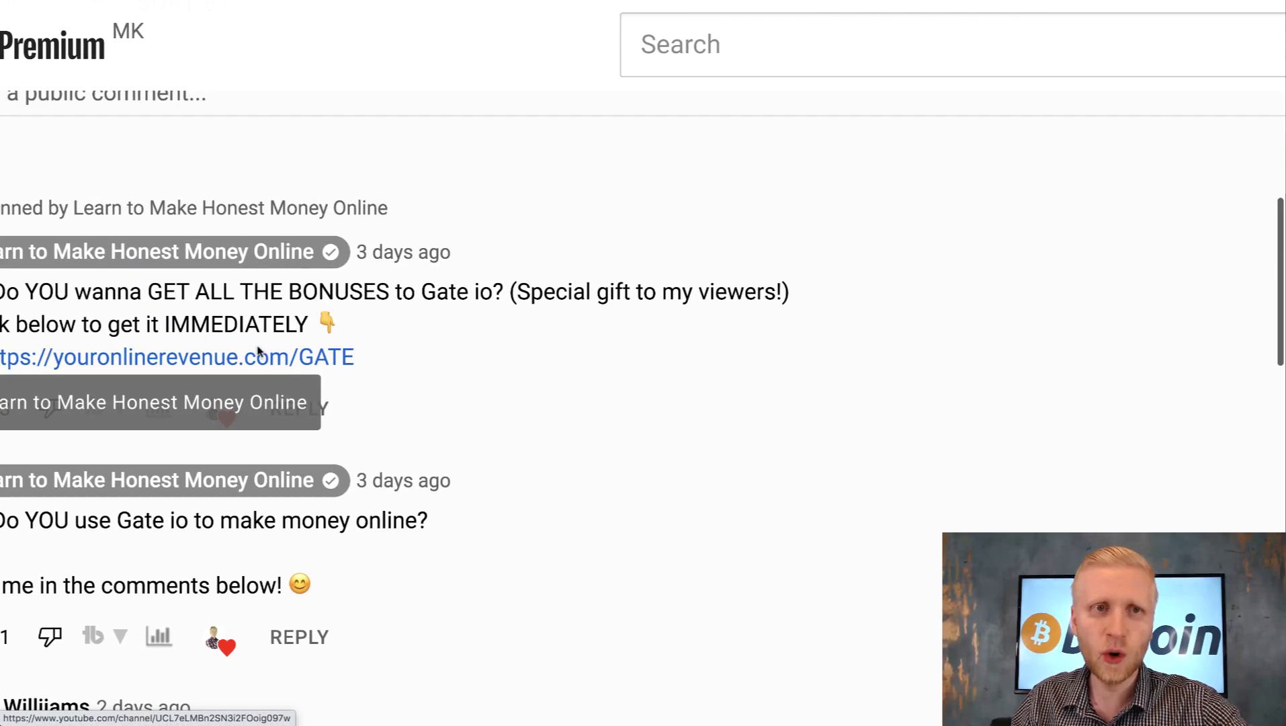